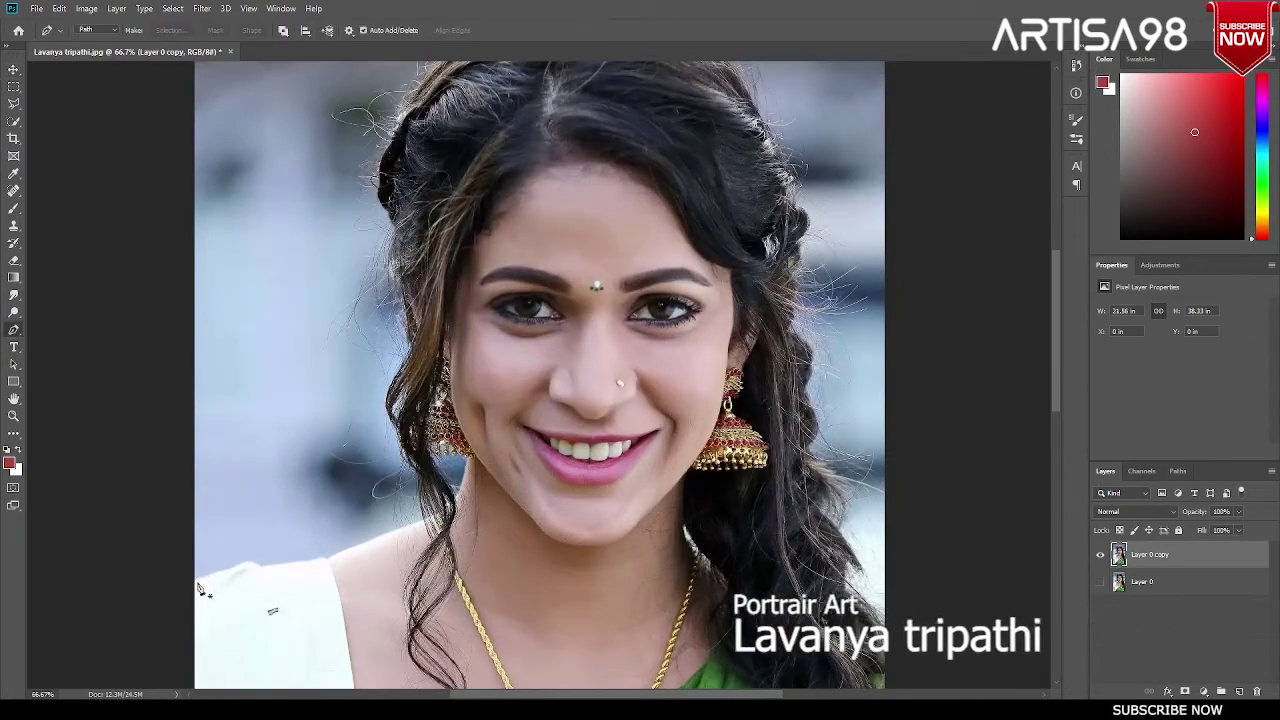
# Step: Trace the woman with the Pen tool, mask out her background, and resize the cut-out figure
pyautogui.moveTo(212, 575); pyautogui.dragTo(231, 573)
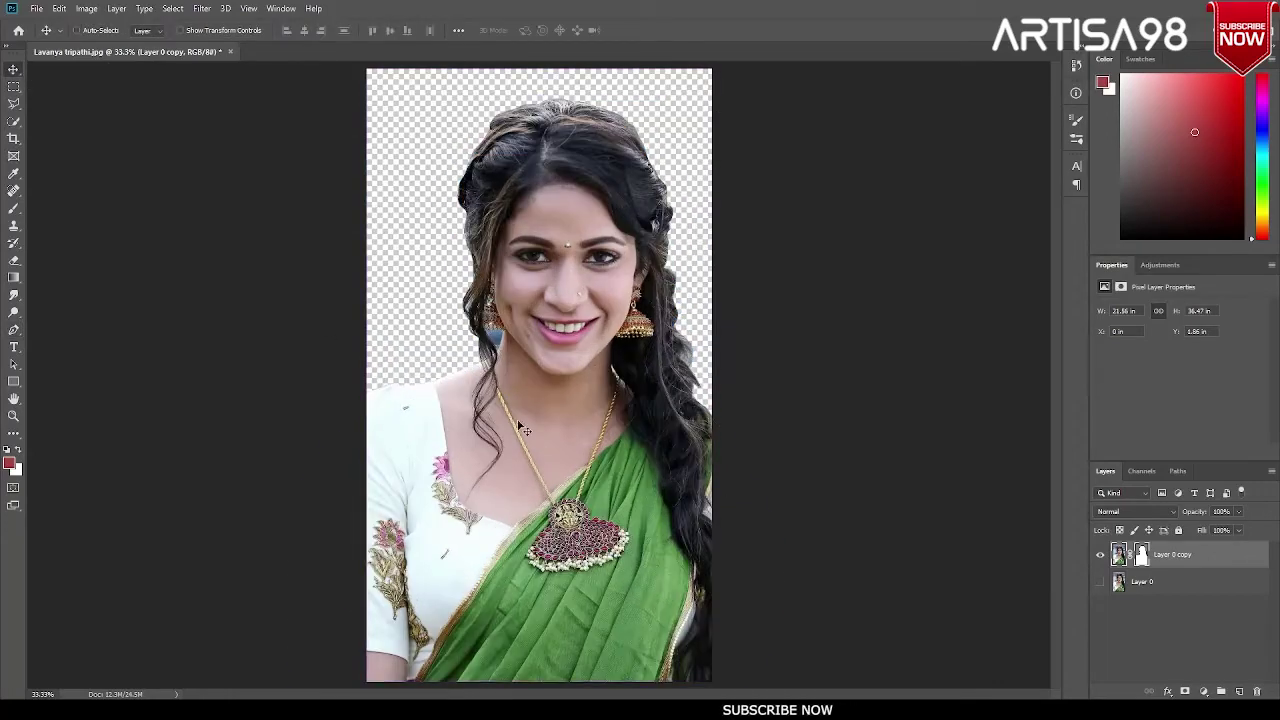
pyautogui.hotkey('ctrl', 't')
pyautogui.moveTo(711, 69); pyautogui.dragTo(690, 88)
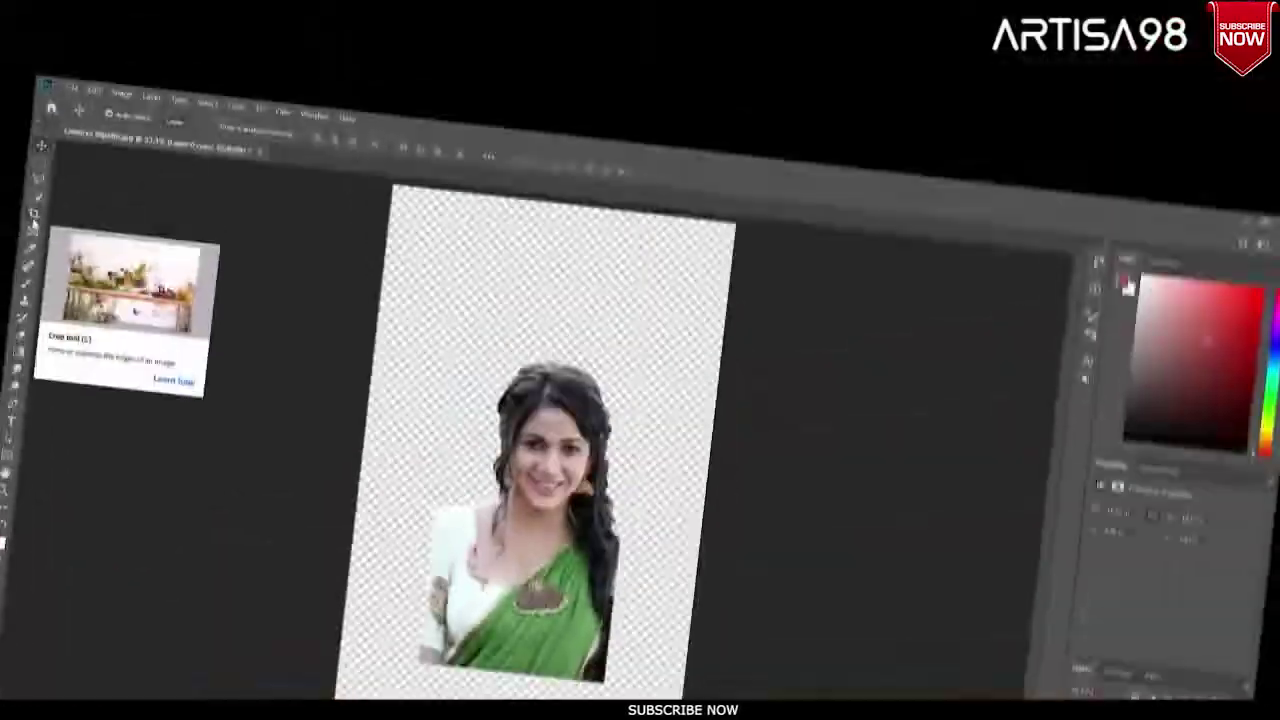
# Step: Crop the canvas to a 16:9 frame and duplicate the portrait layer
pyautogui.click(100, 31)
pyautogui.click(100, 123)
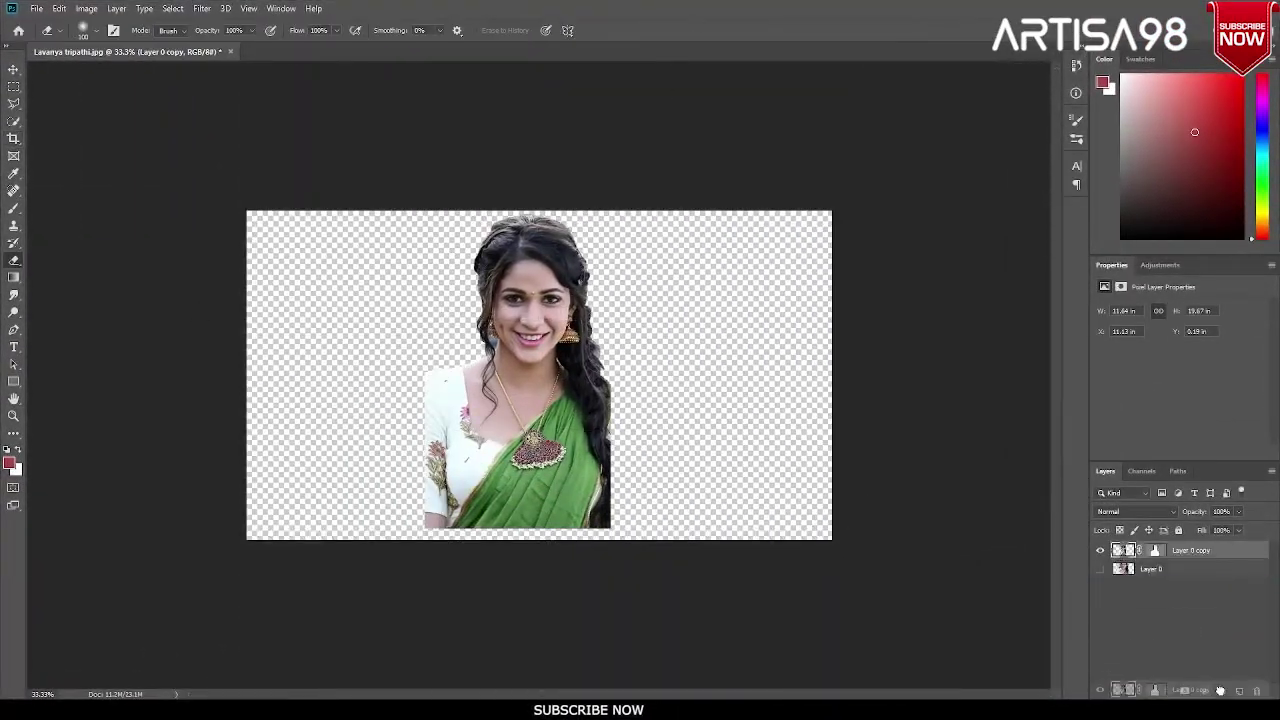
pyautogui.moveTo(1220, 690); pyautogui.dragTo(1238, 691)
# Step: Erase the portrait's bottom edge and lower-left corner into a soft rounded fade
pyautogui.hotkey('ctrl', '+')
pyautogui.hotkey('ctrl', '+')
pyautogui.hotkey('ctrl', '+')
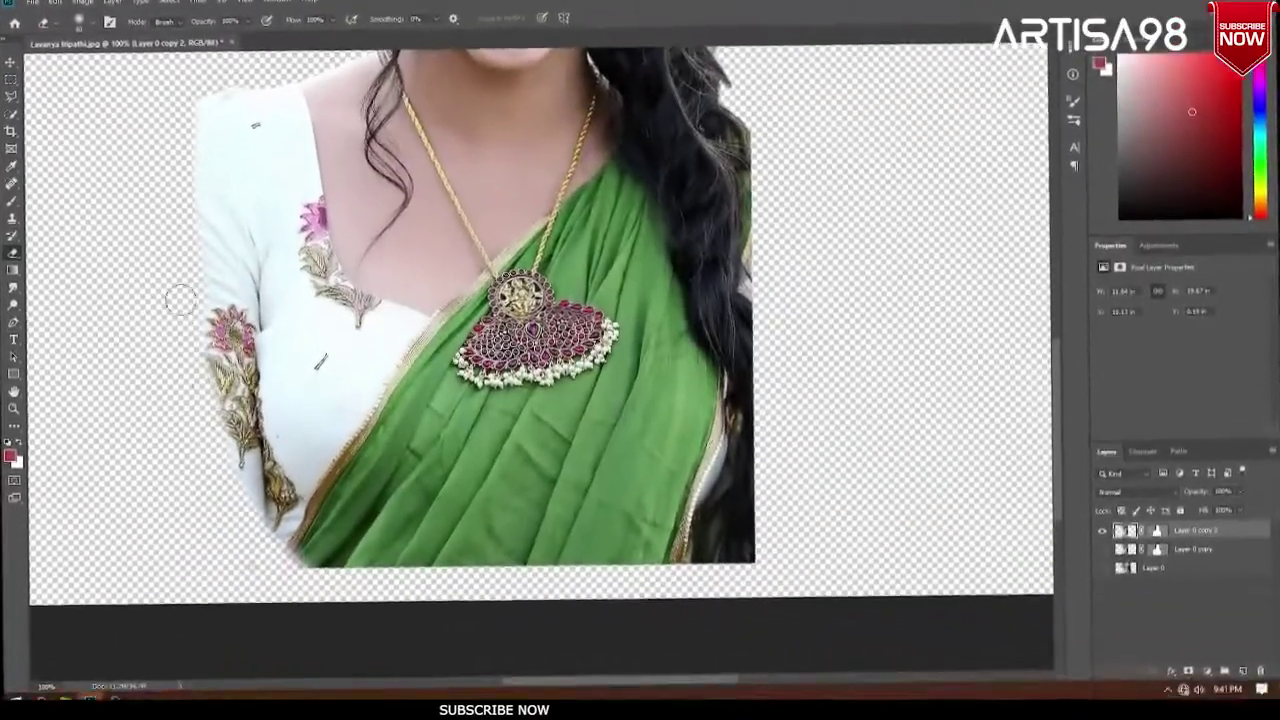
pyautogui.moveTo(260, 545)
pyautogui.mouseDown()
pyautogui.moveTo(704, 583)
pyautogui.moveTo(786, 157)
pyautogui.moveTo(749, 257)
pyautogui.moveTo(700, 540)
pyautogui.mouseUp()
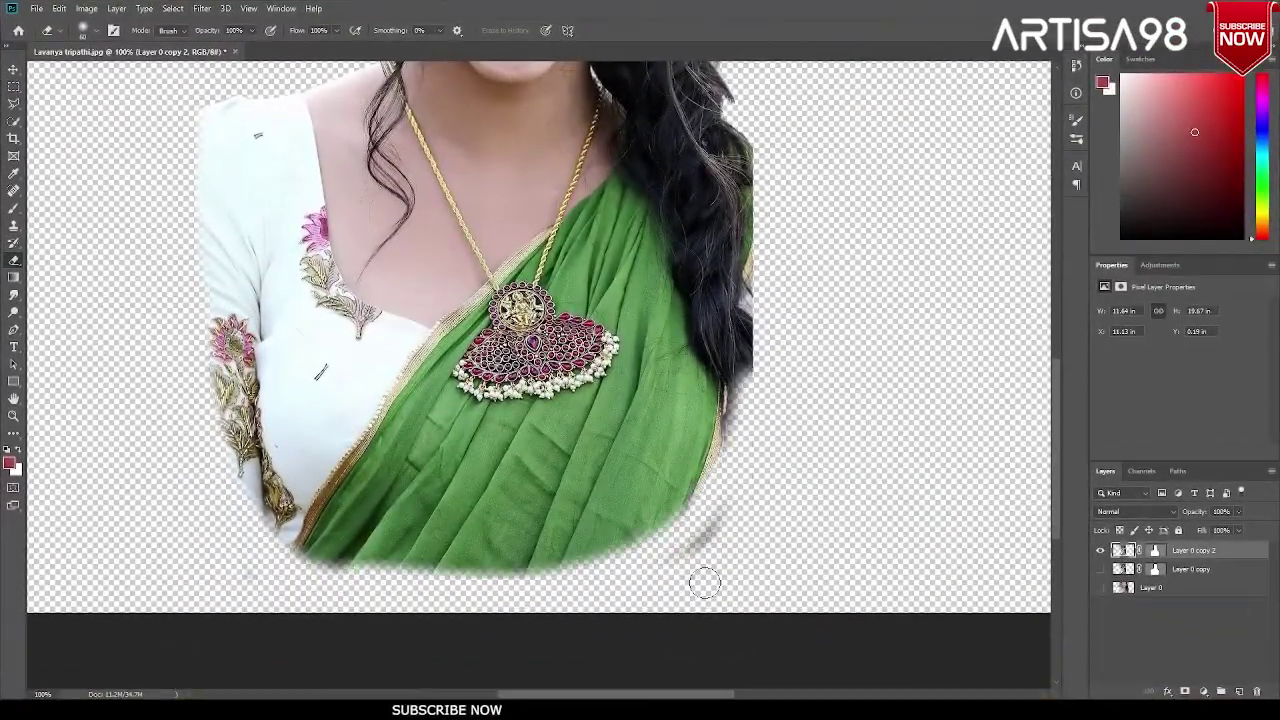
pyautogui.hotkey('ctrl', '-')
pyautogui.hotkey('ctrl', '-')
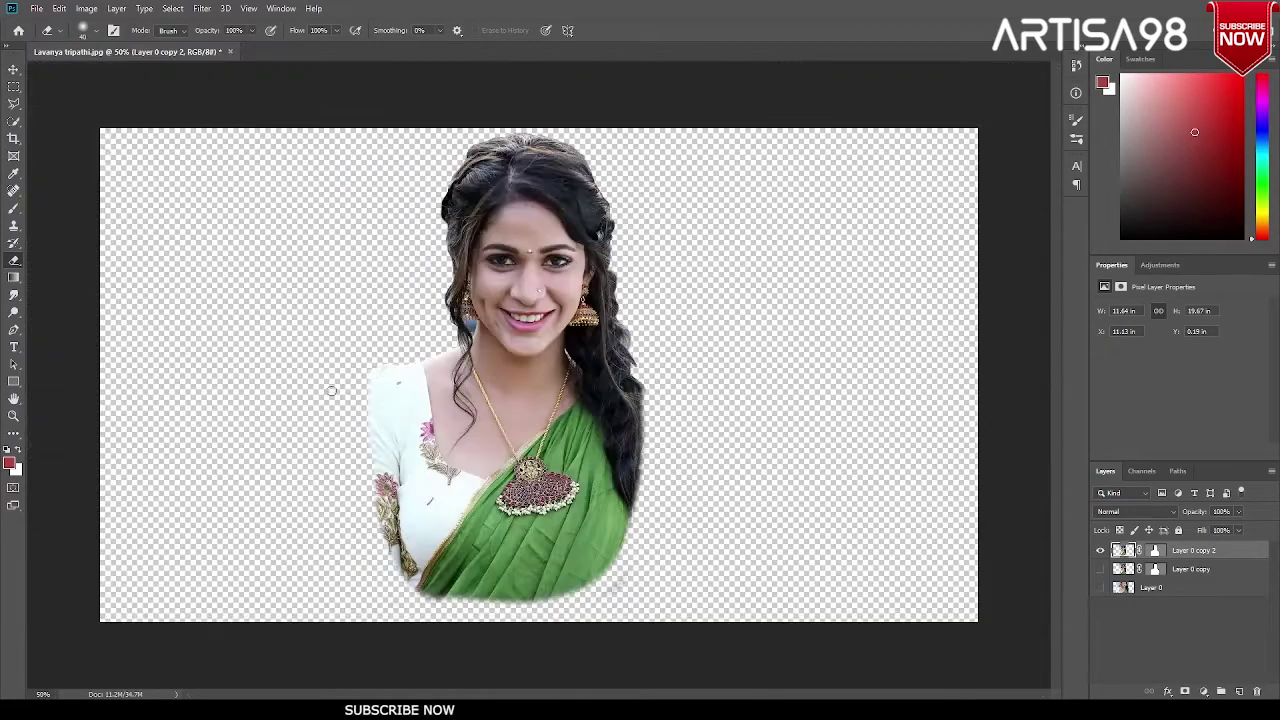
pyautogui.hotkey('ctrl', 'z')
pyautogui.hotkey('ctrl', 'z')
pyautogui.hotkey('ctrl', 'z')
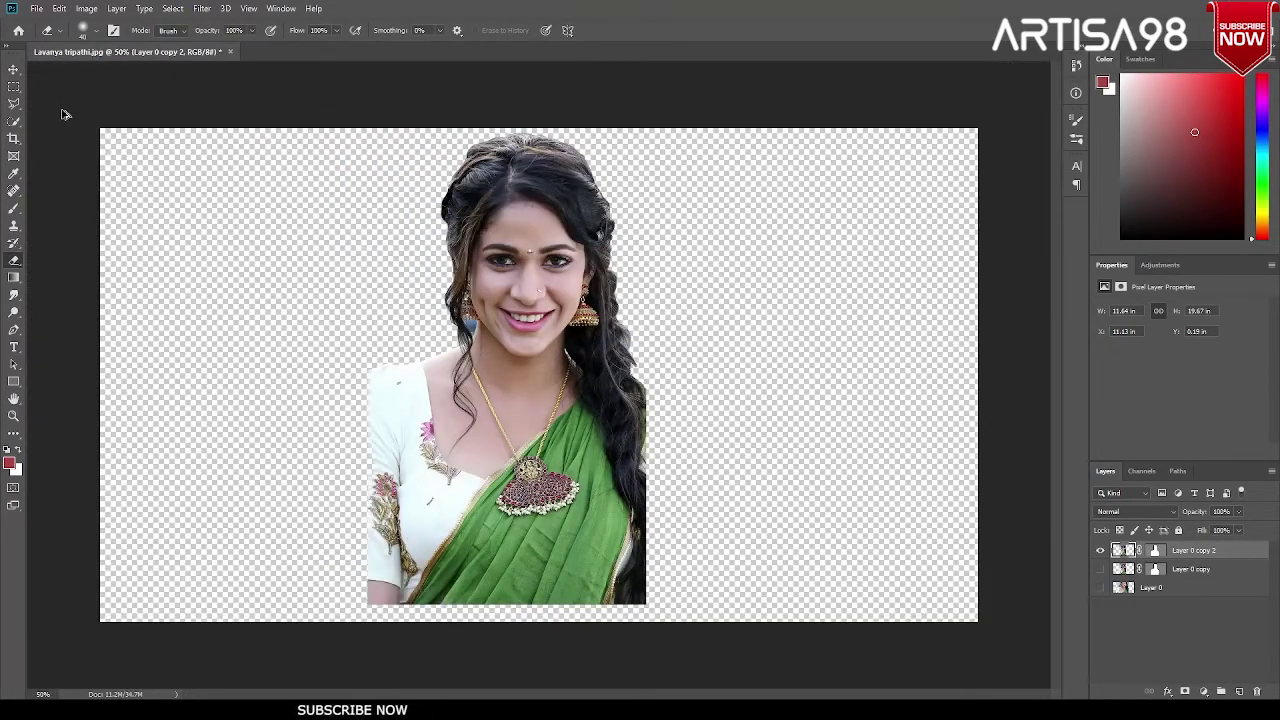
pyautogui.moveTo(359, 375)
pyautogui.mouseDown()
pyautogui.moveTo(365, 592)
pyautogui.moveTo(657, 606)
pyautogui.moveTo(653, 556)
pyautogui.mouseUp()
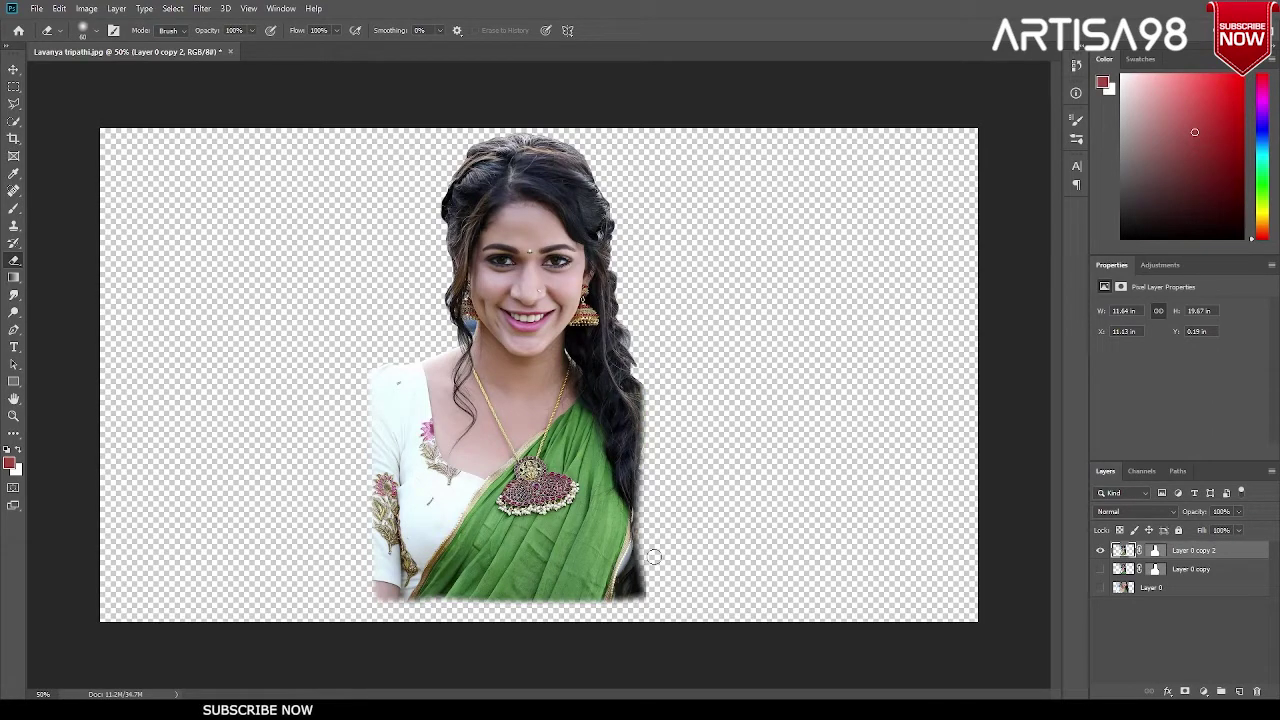
pyautogui.moveTo(358, 495)
pyautogui.mouseDown()
pyautogui.moveTo(345, 551)
pyautogui.moveTo(520, 602)
pyautogui.moveTo(650, 535)
pyautogui.mouseUp()
# Step: Brighten the portrait with Levels highlights and lifted Curves midtones
pyautogui.click(86, 8)
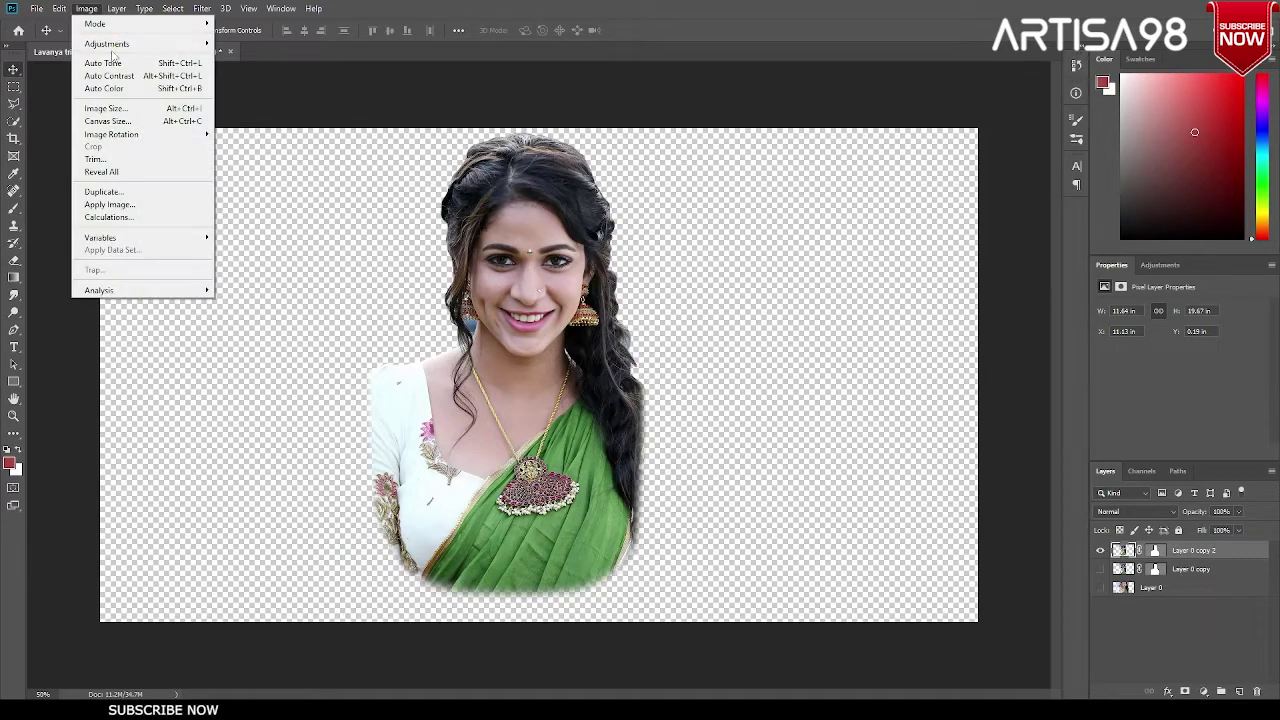
pyautogui.click(250, 55)
pyautogui.moveTo(907, 283)
pyautogui.mouseDown()
pyautogui.moveTo(824, 282)
pyautogui.moveTo(848, 247)
pyautogui.mouseUp()
pyautogui.press('Return')
pyautogui.click(86, 8)
pyautogui.click(250, 73)
pyautogui.press('Return')
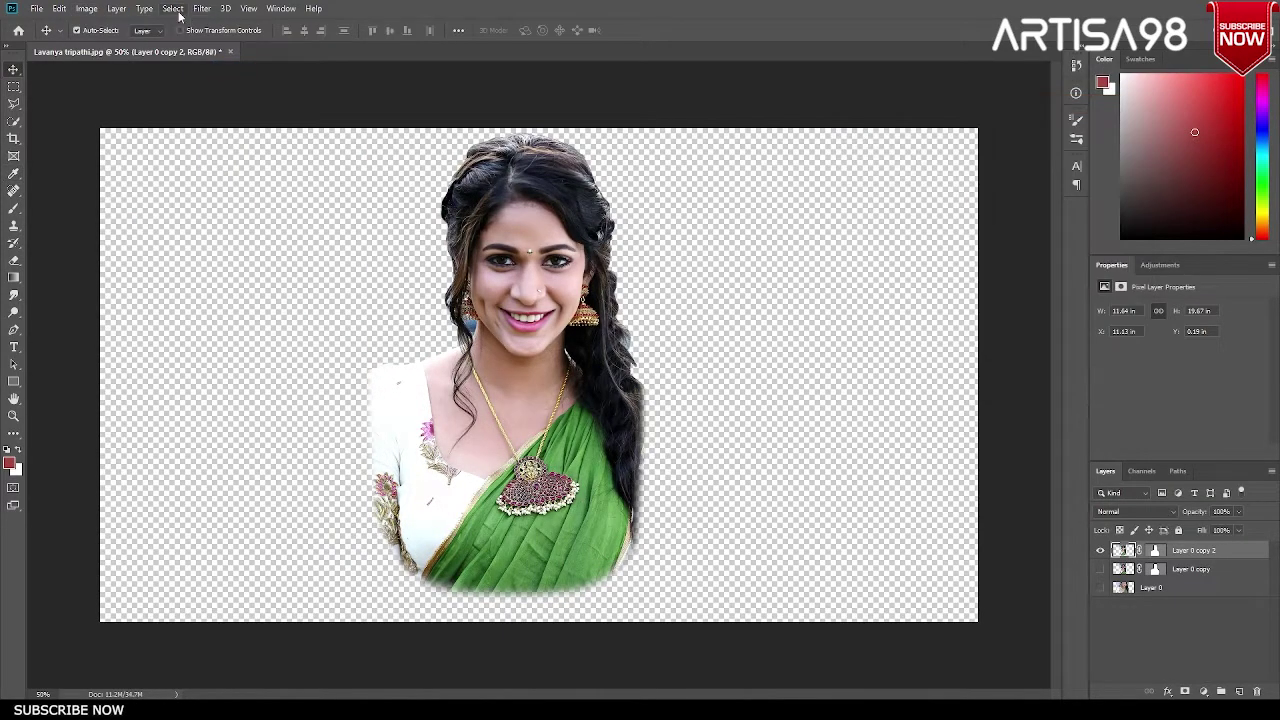
# Step: Sharpen the portrait with Unsharp Mask at a 3.6-pixel radius and threshold 9
pyautogui.click(202, 8)
pyautogui.click(400, 300)
pyautogui.moveTo(814, 321); pyautogui.dragTo(818, 321)
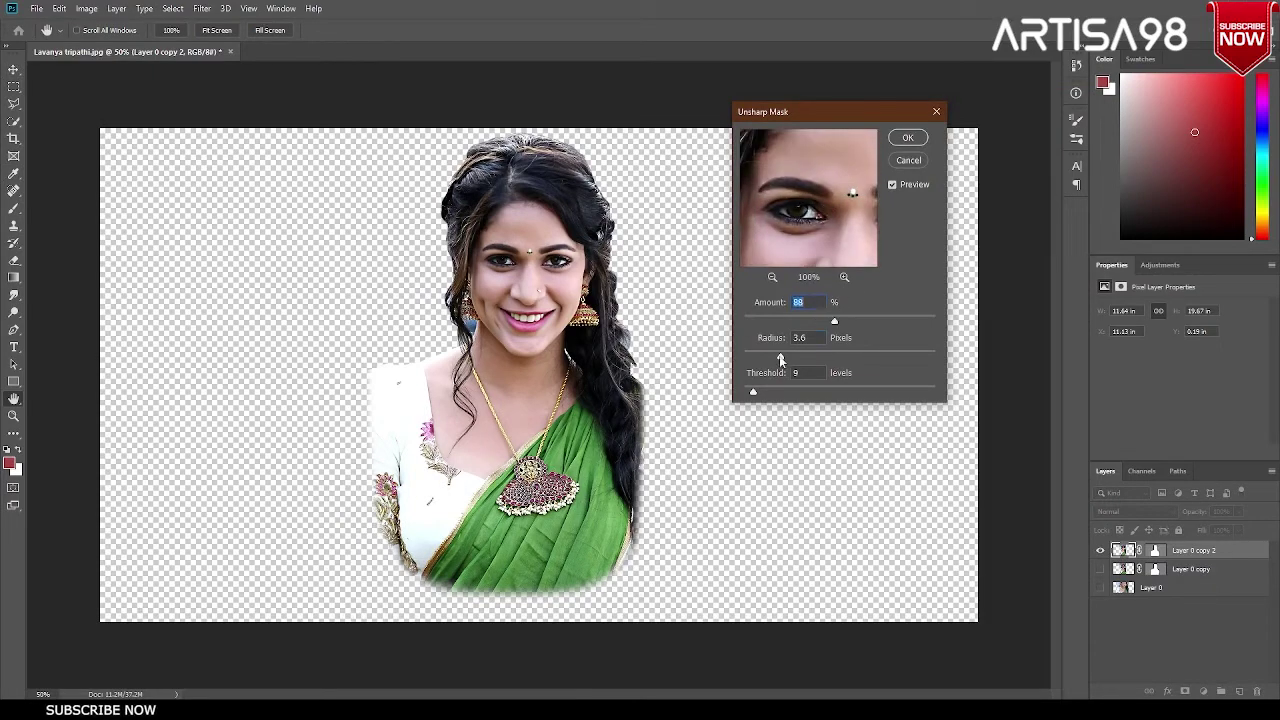
pyautogui.press('Return')
pyautogui.scroll(5, 508, 283)
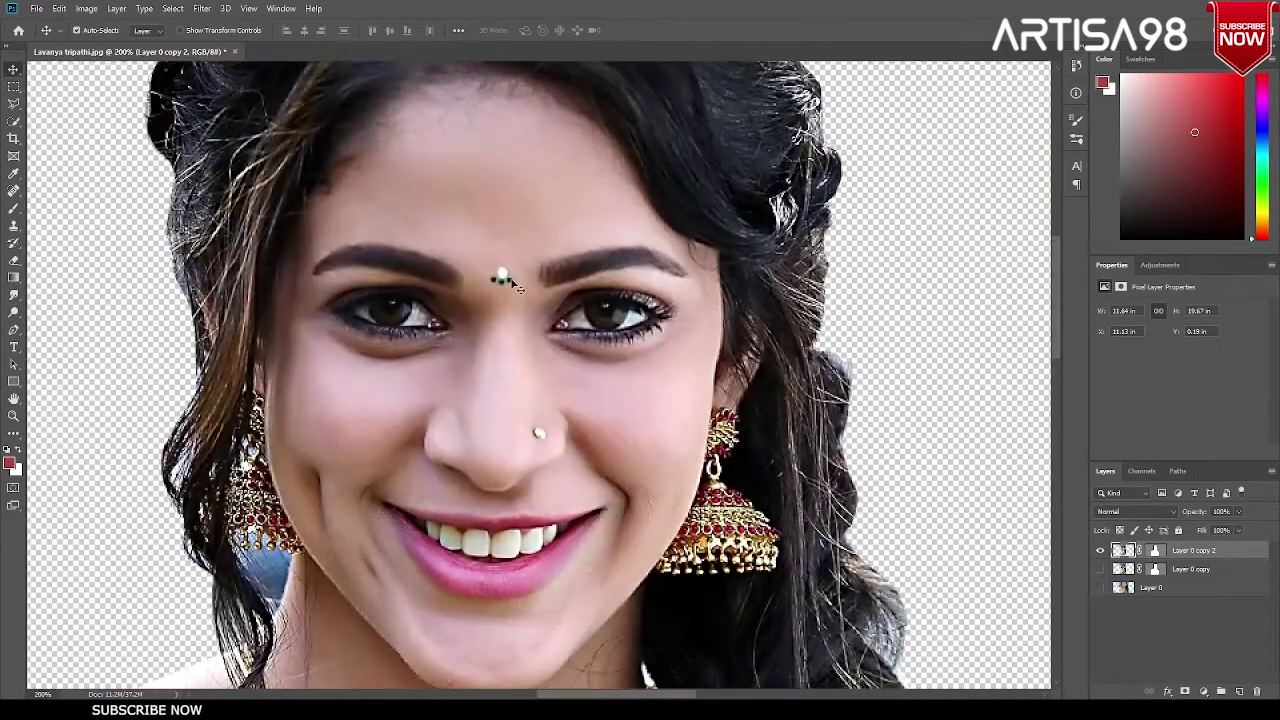
# Step: Set up the Smudge tool with a smaller brush and low strength, zoomed in on the face
pyautogui.press('r')
pyautogui.press('[')
pyautogui.press('[')
pyautogui.press('[')
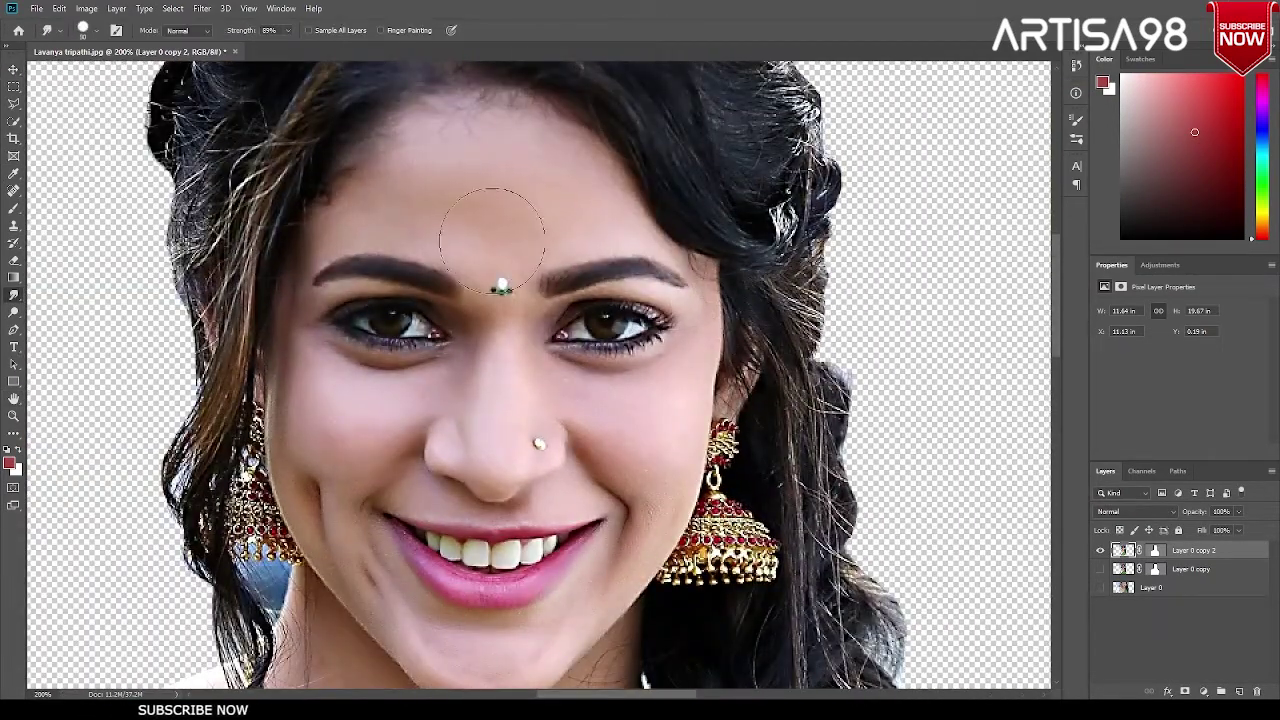
pyautogui.hotkey('ctrl', '+')
pyautogui.press('2')
pyautogui.press('4')
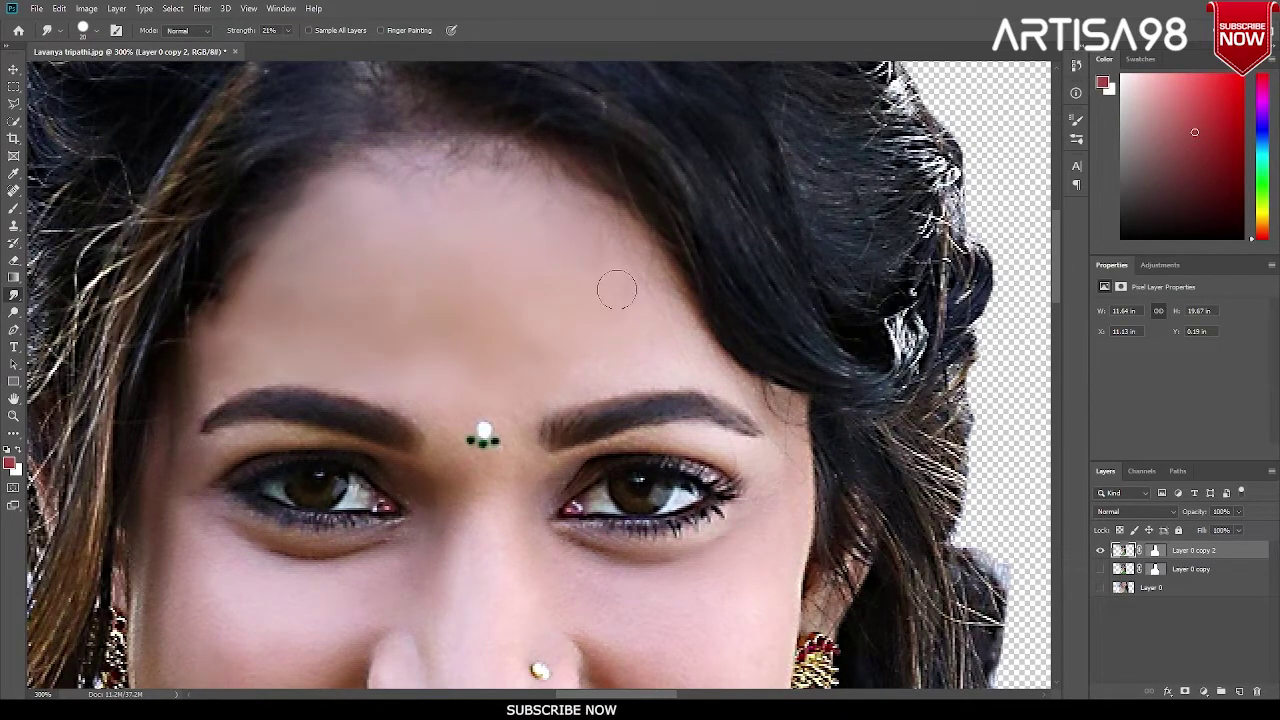
# Step: At 400% zoom, smudge the dark shadow and skin under the left eye smooth
pyautogui.scroll(-3, 353, 180)
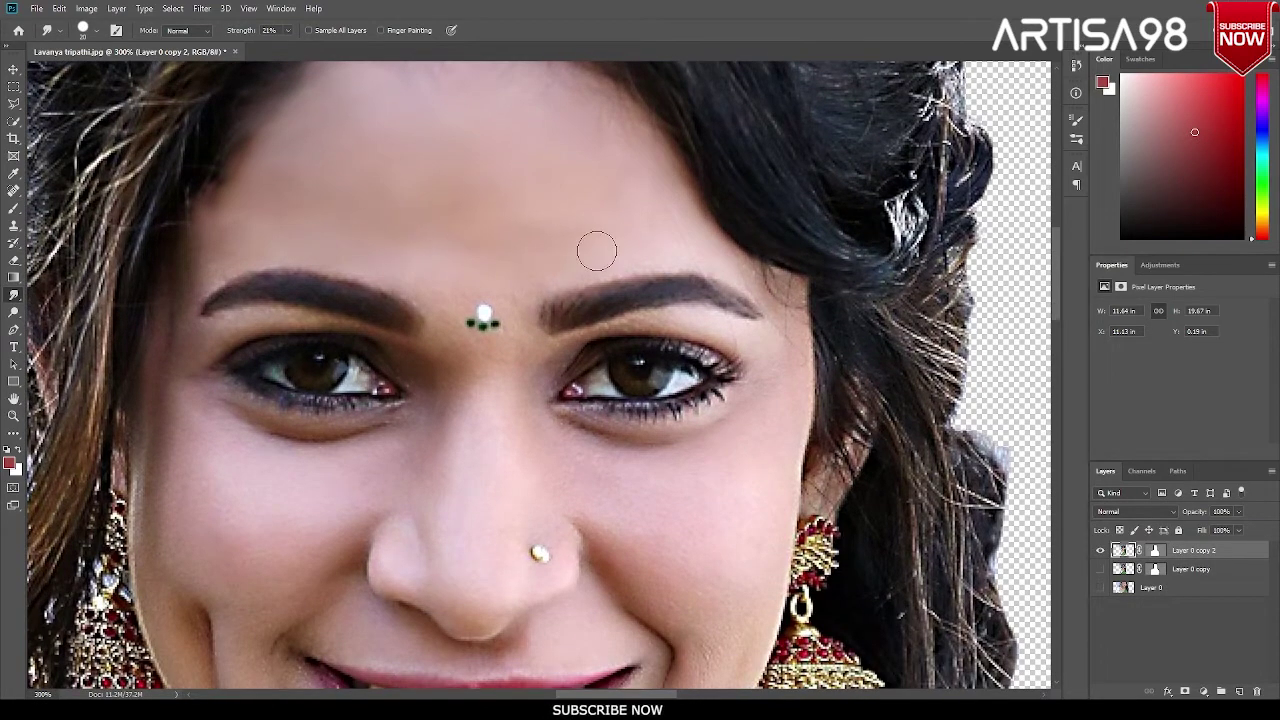
pyautogui.hotkey('ctrl', '+')
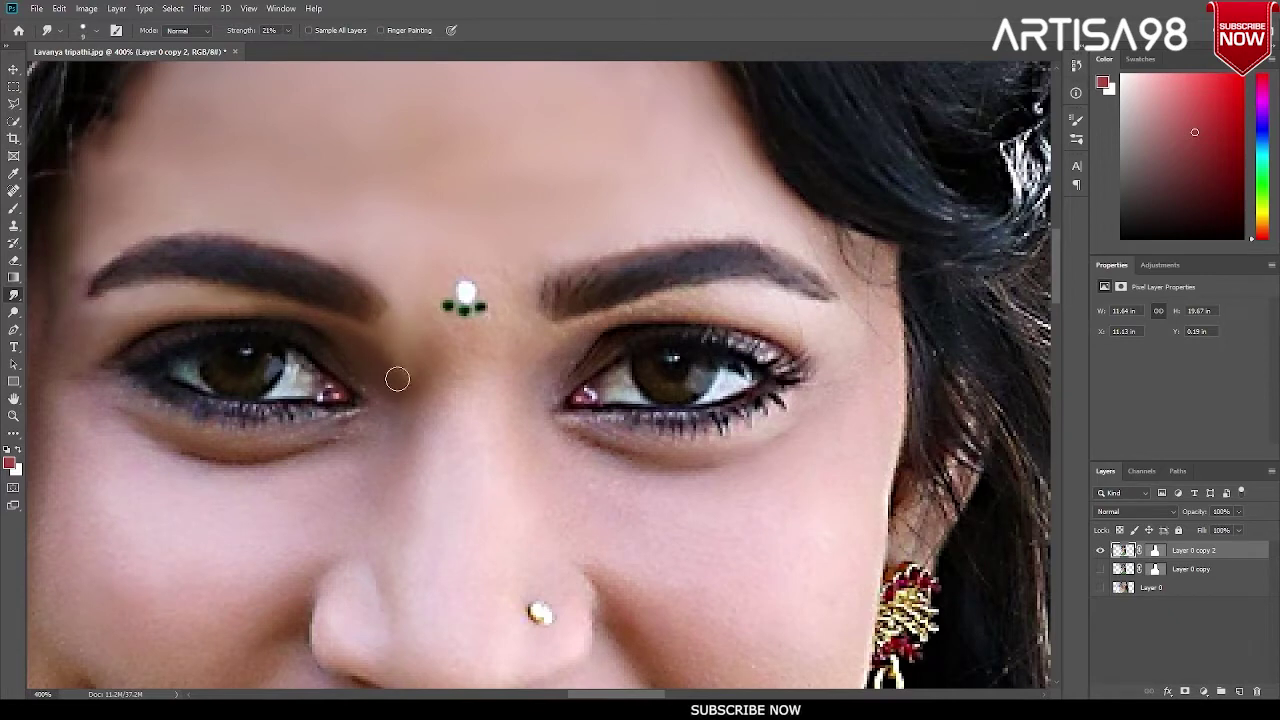
pyautogui.hscroll(-3, 397, 378)
pyautogui.scroll(-2, 300, 300)
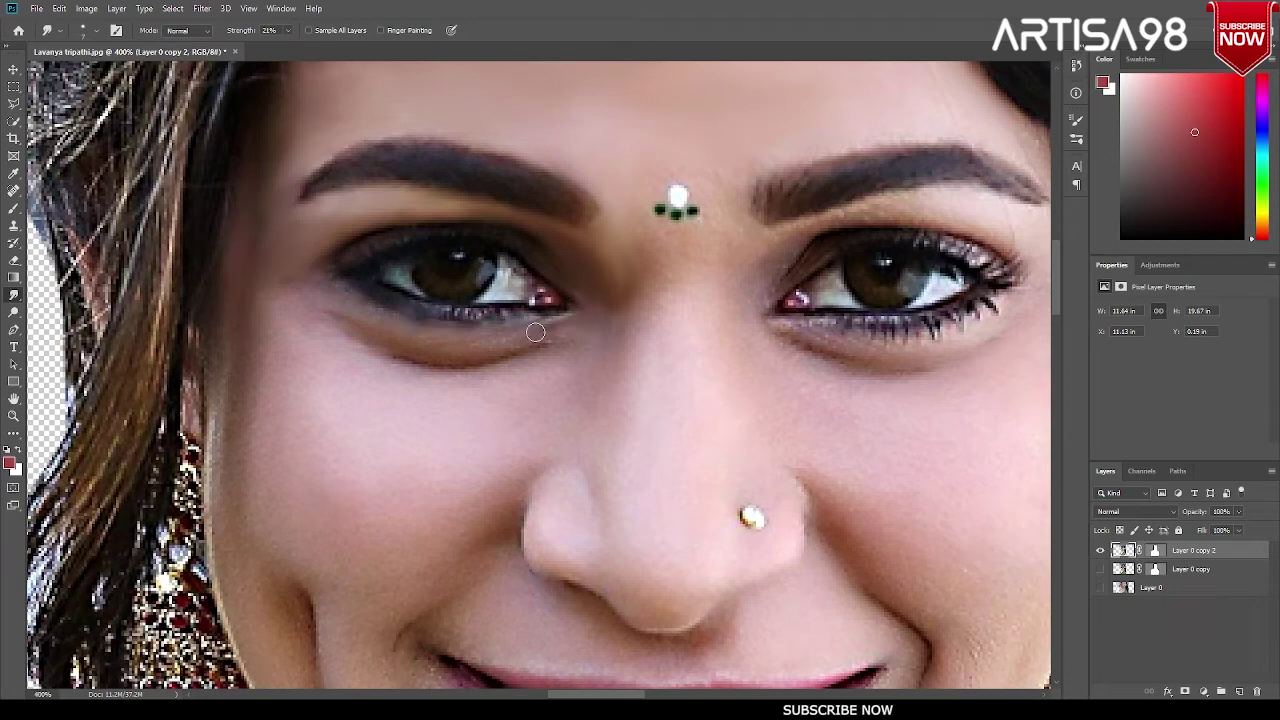
pyautogui.moveTo(338, 327); pyautogui.dragTo(560, 350)
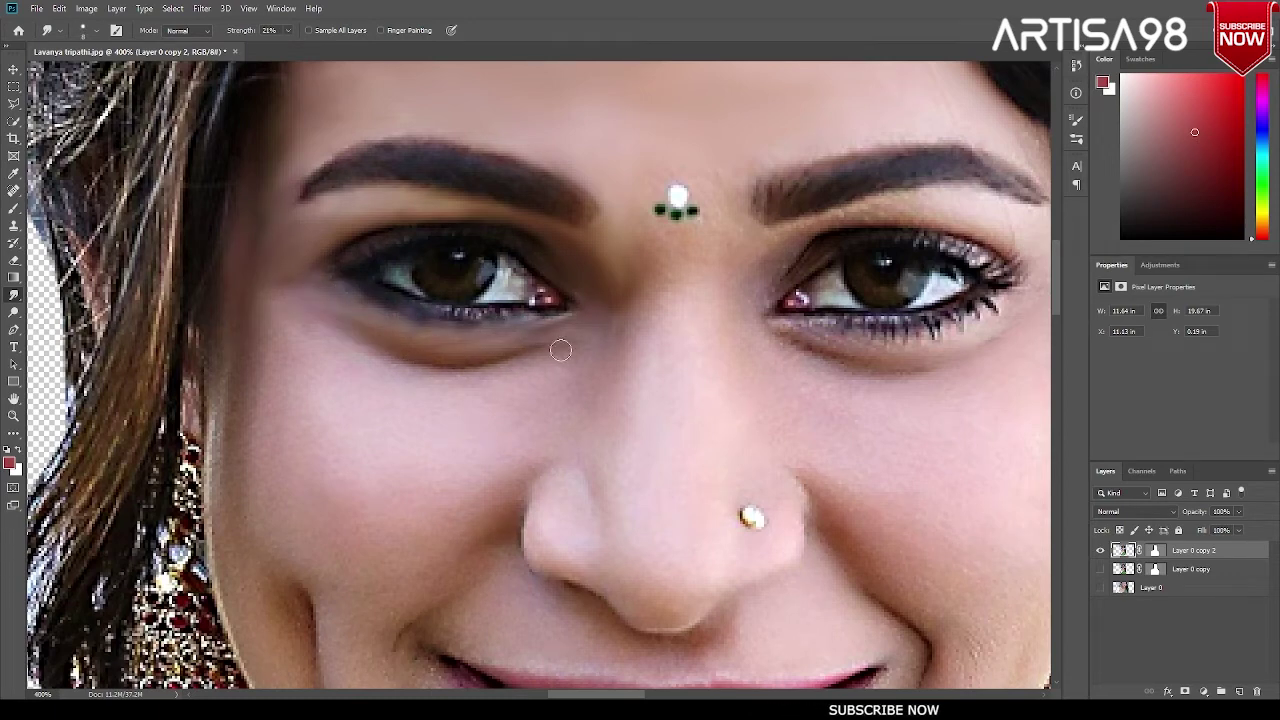
pyautogui.moveTo(263, 320); pyautogui.dragTo(416, 387)
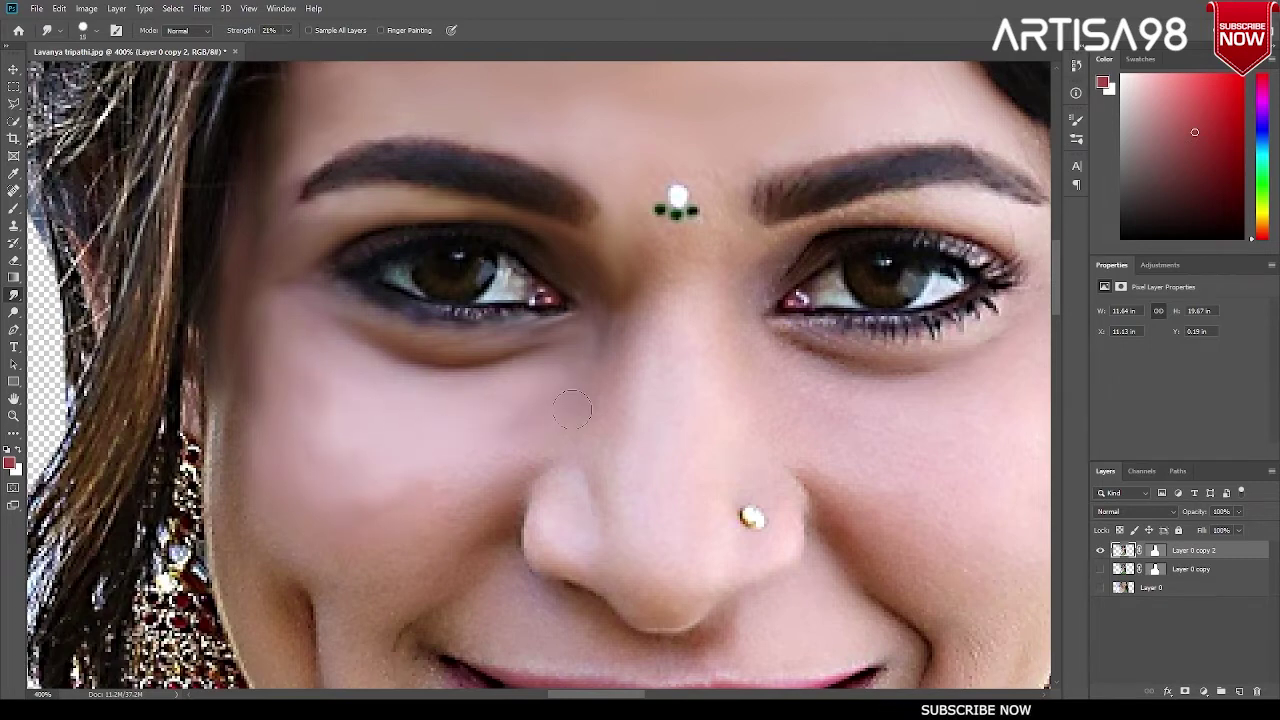
pyautogui.scroll(-1, 430, 455)
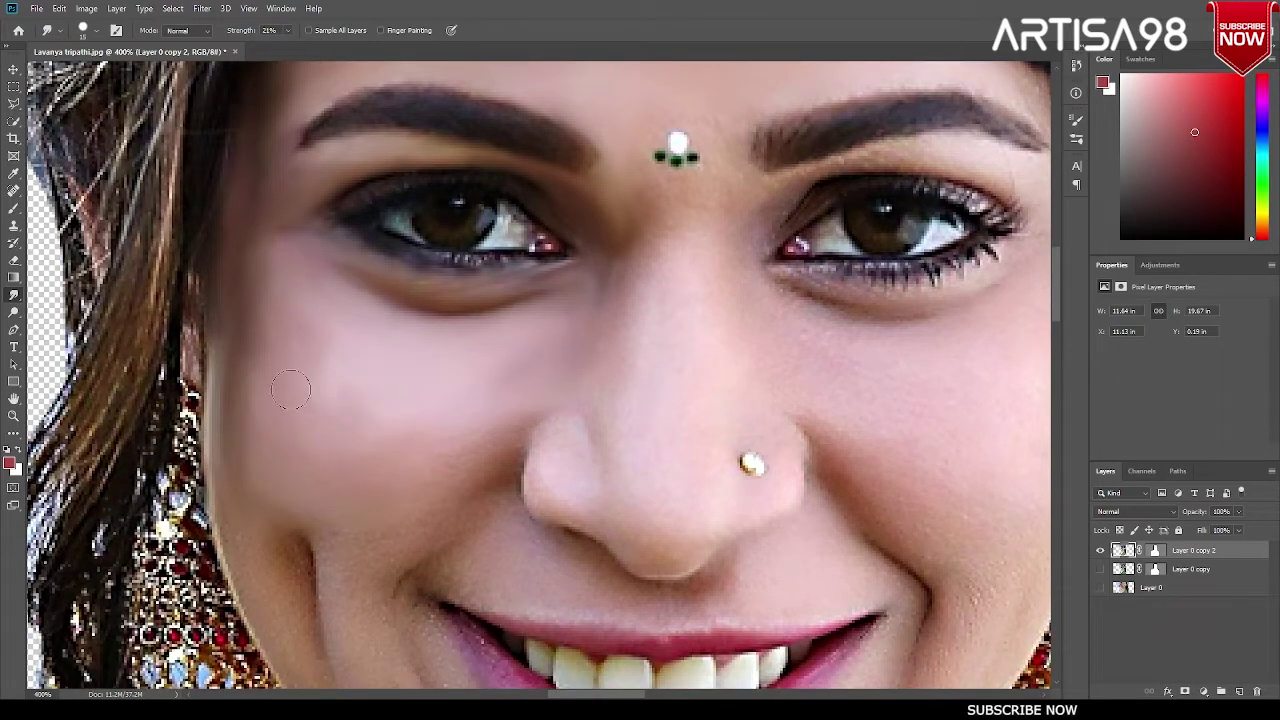
pyautogui.scroll(-2, 260, 440)
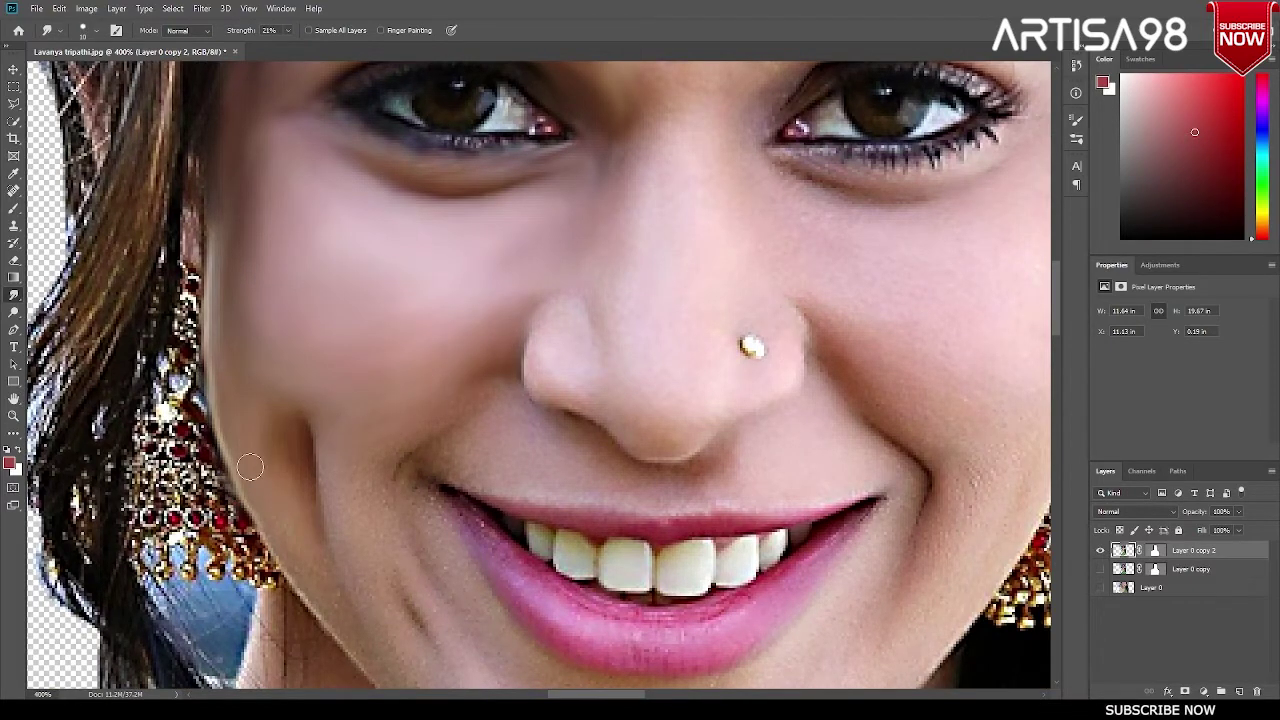
# Step: Smudge the skin along the left jawline smooth
pyautogui.scroll(-1, 283, 440)
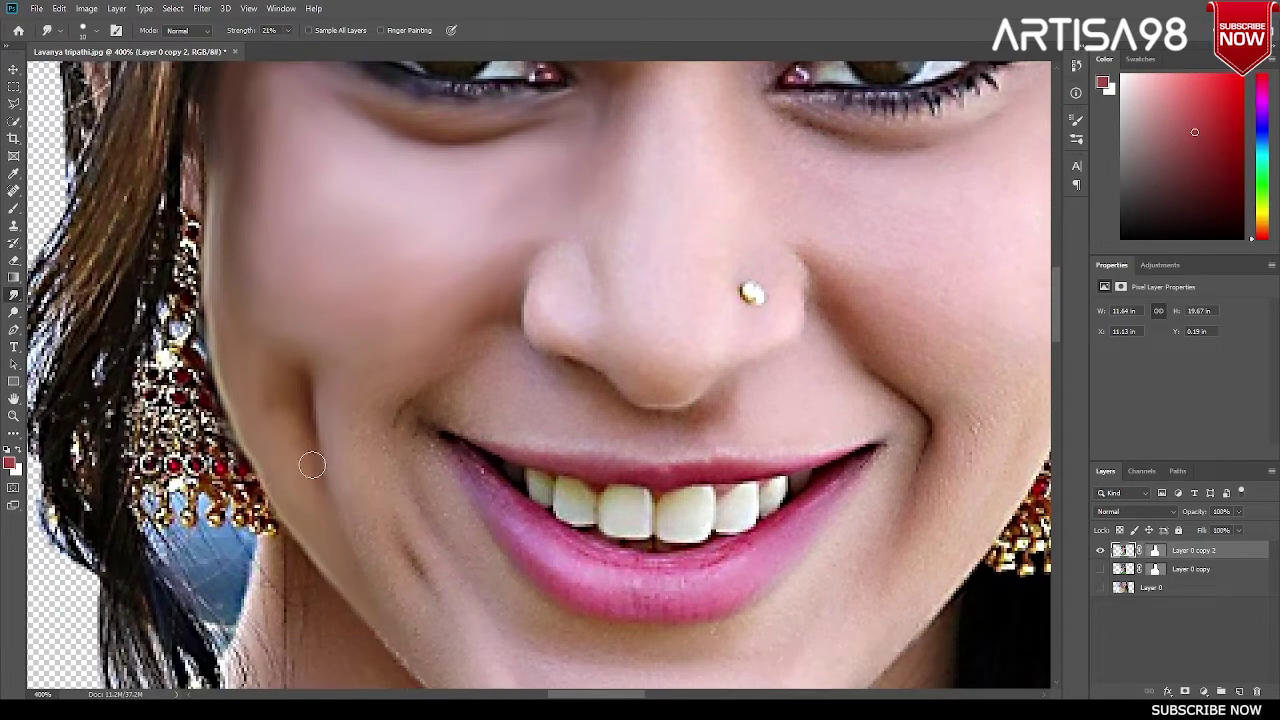
pyautogui.scroll(1, 312, 464)
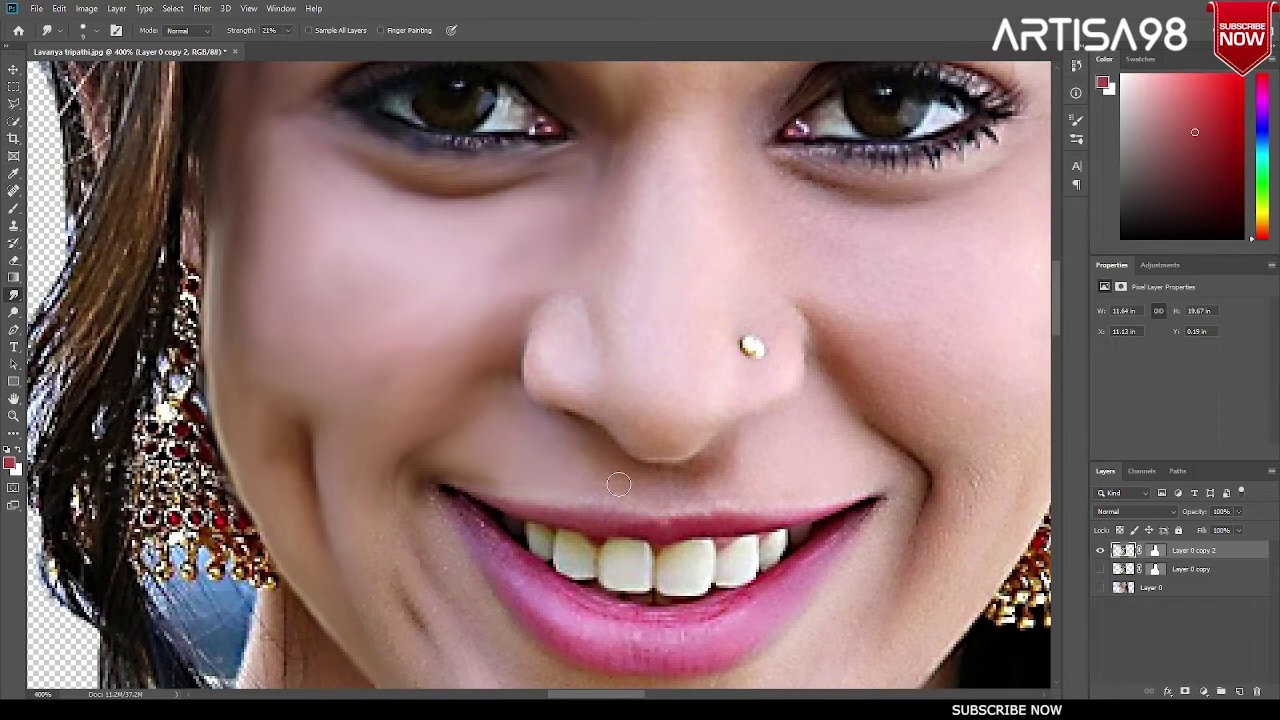
pyautogui.scroll(-3, 427, 377)
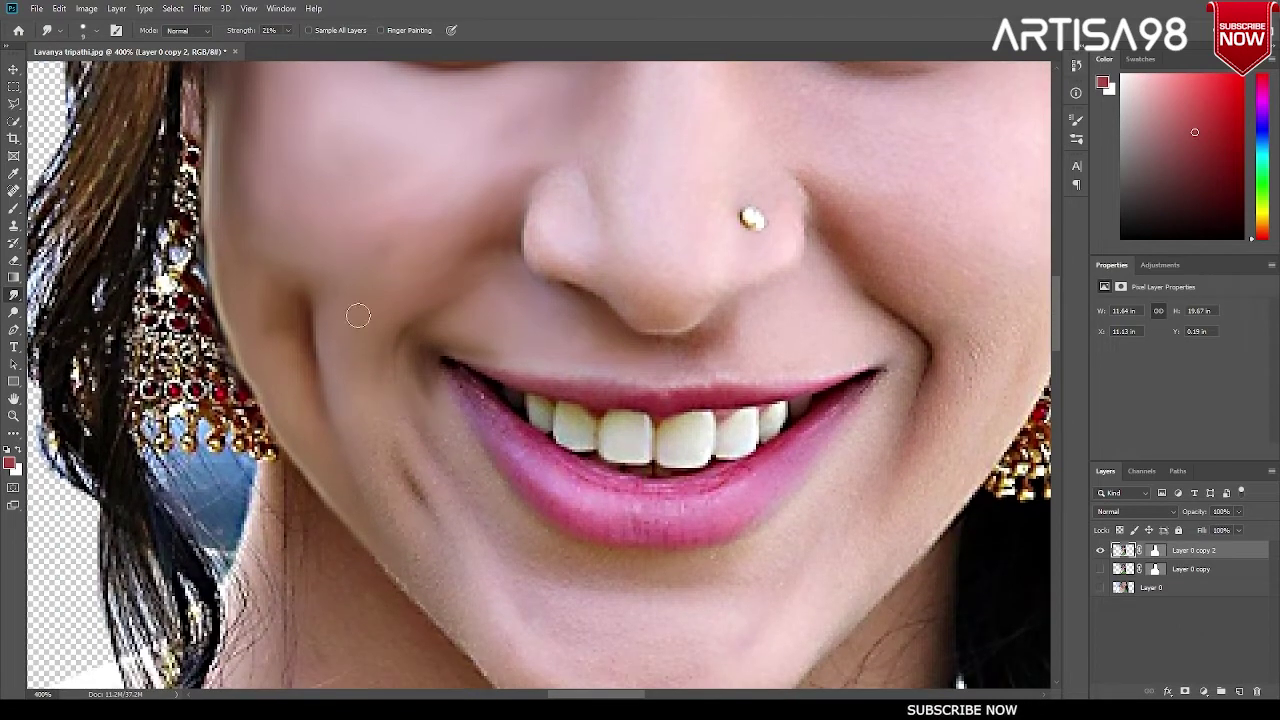
pyautogui.scroll(-2, 393, 532)
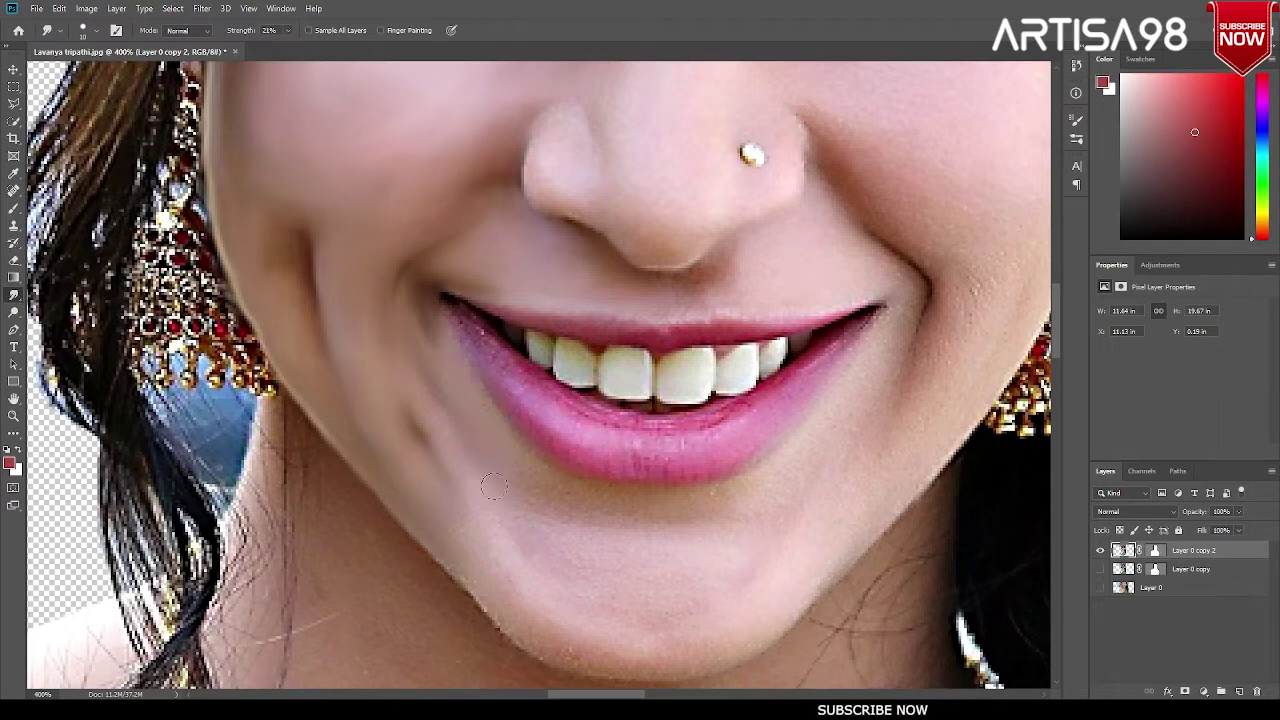
pyautogui.moveTo(470, 519); pyautogui.dragTo(486, 572)
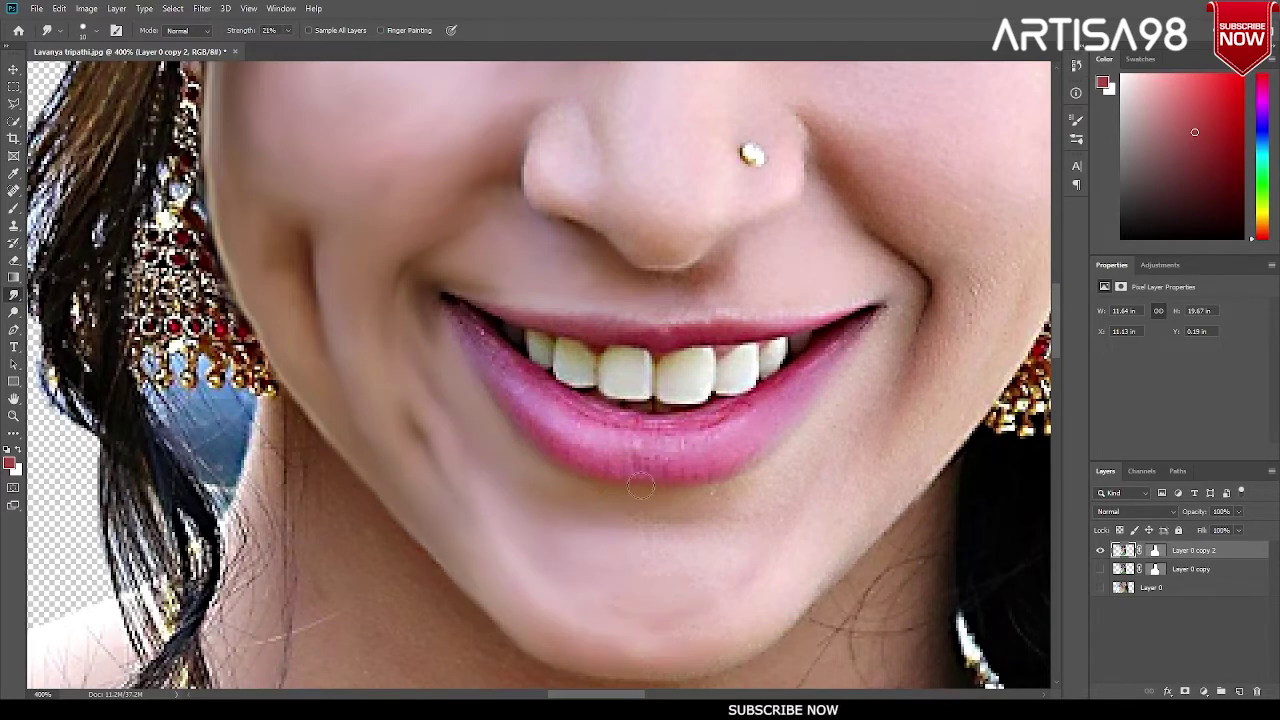
# Step: Smudge the skin just under the nose smooth
pyautogui.scroll(11, 737, 640)
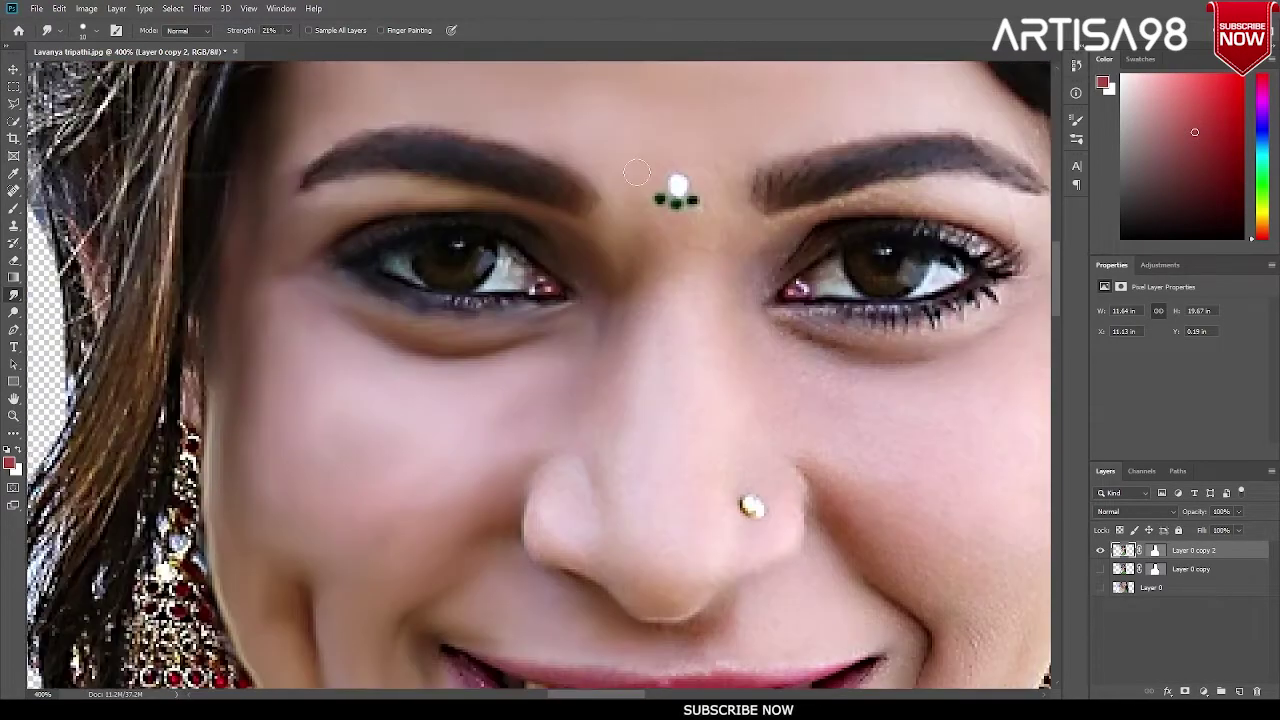
pyautogui.scroll(2, 670, 229)
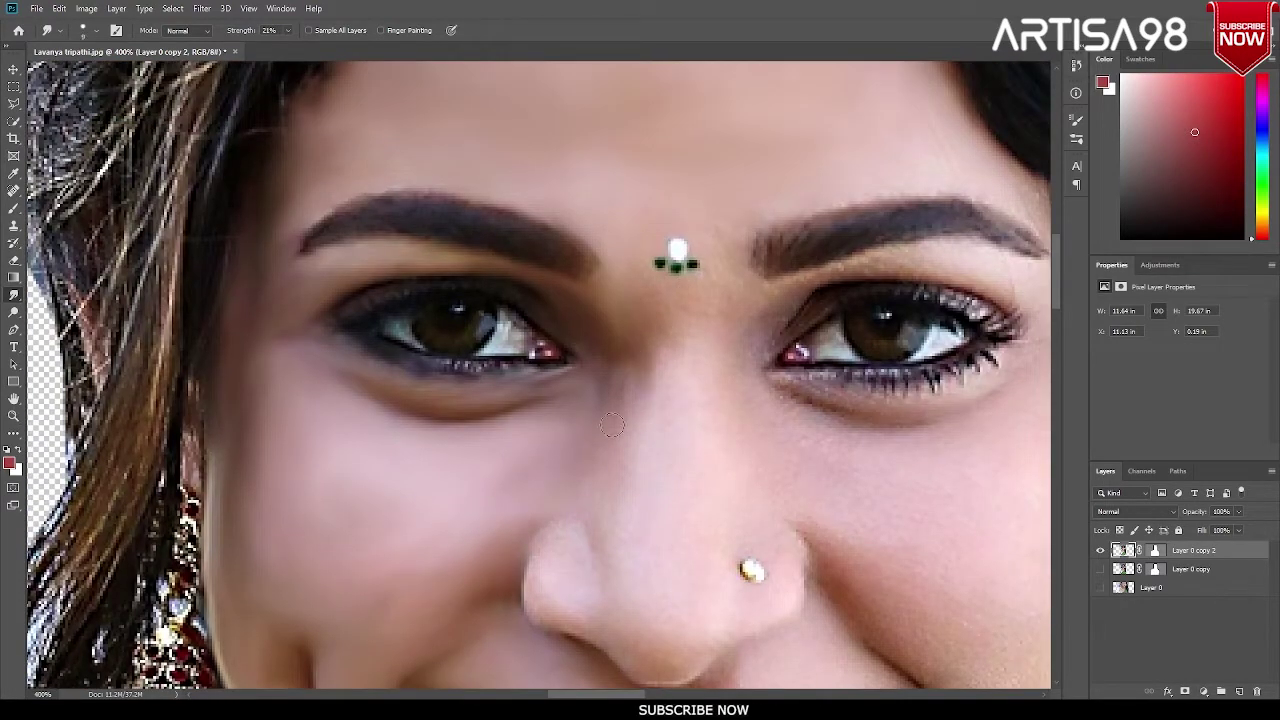
pyautogui.scroll(-2, 660, 345)
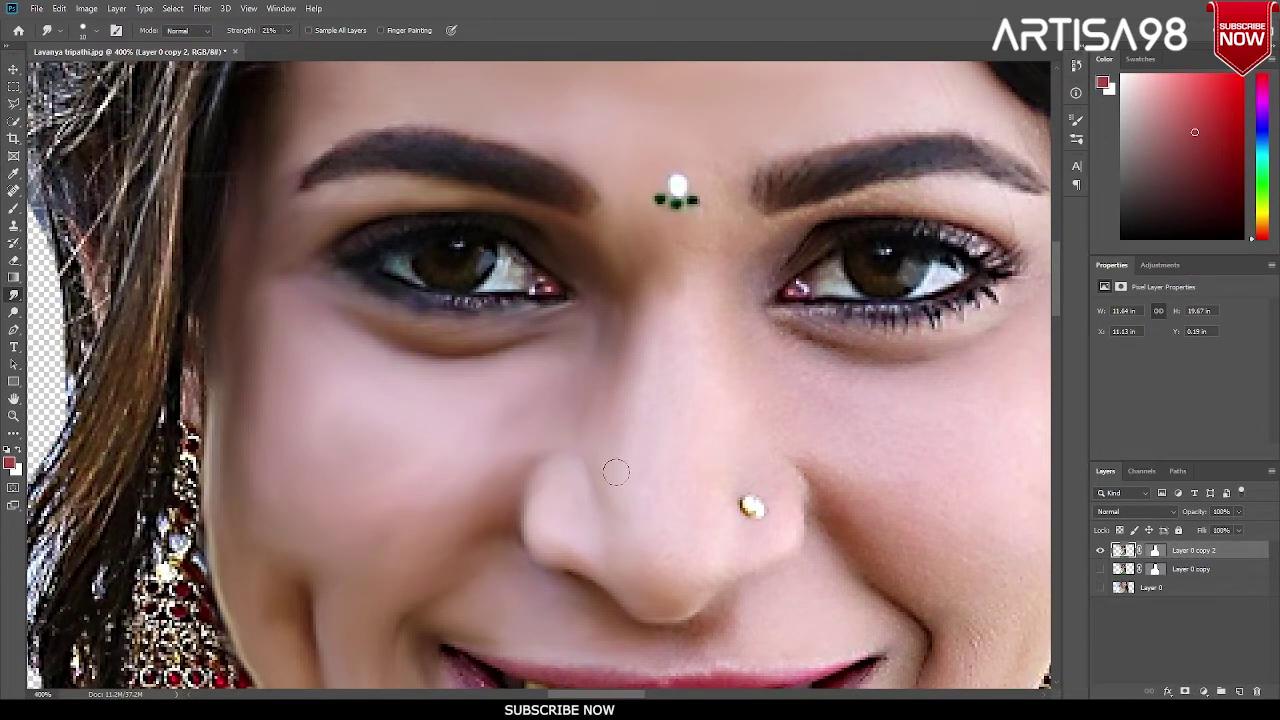
pyautogui.moveTo(661, 525); pyautogui.dragTo(642, 555)
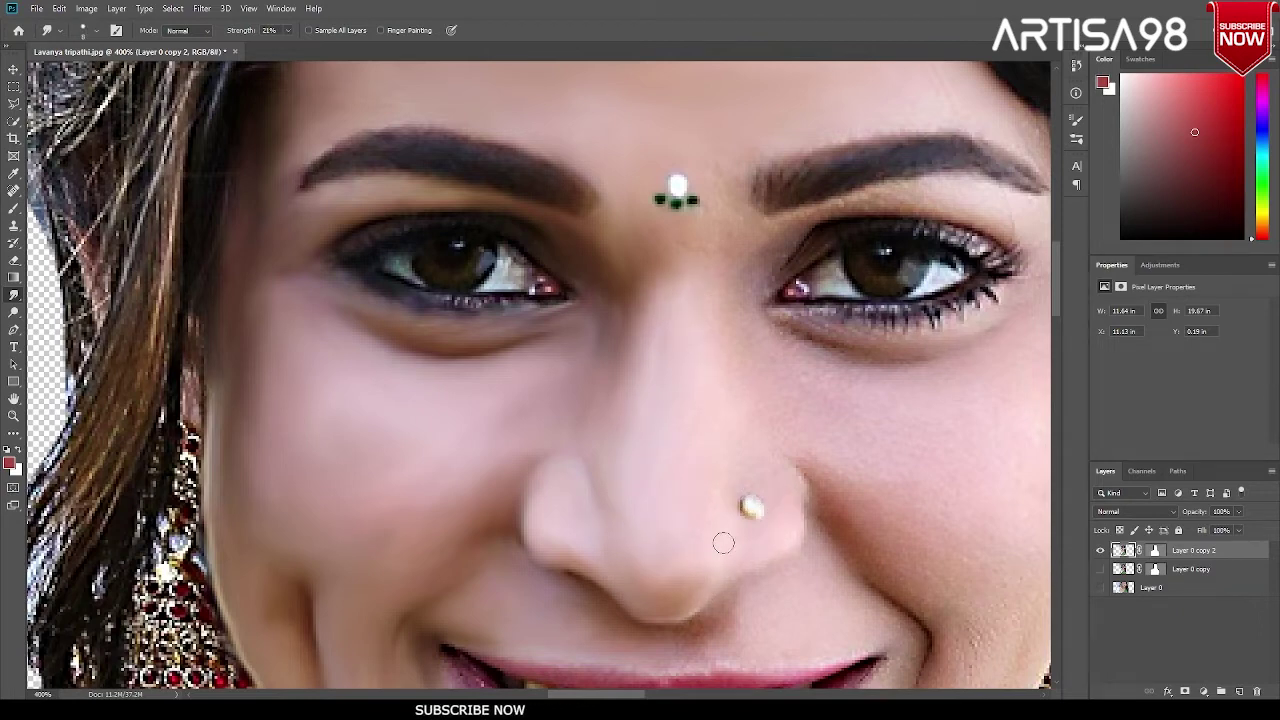
# Step: Soften the skin beneath the right eye's lower lash line
pyautogui.scroll(-1, 816, 457)
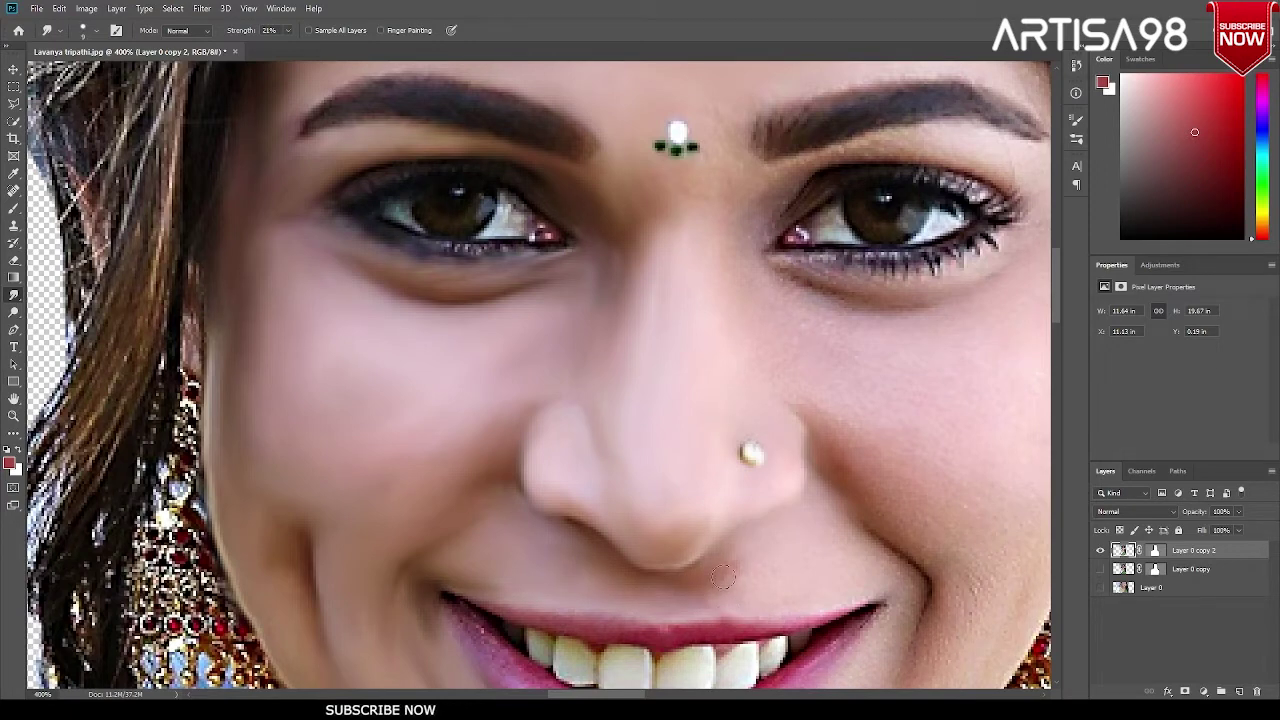
pyautogui.scroll(-2, 874, 566)
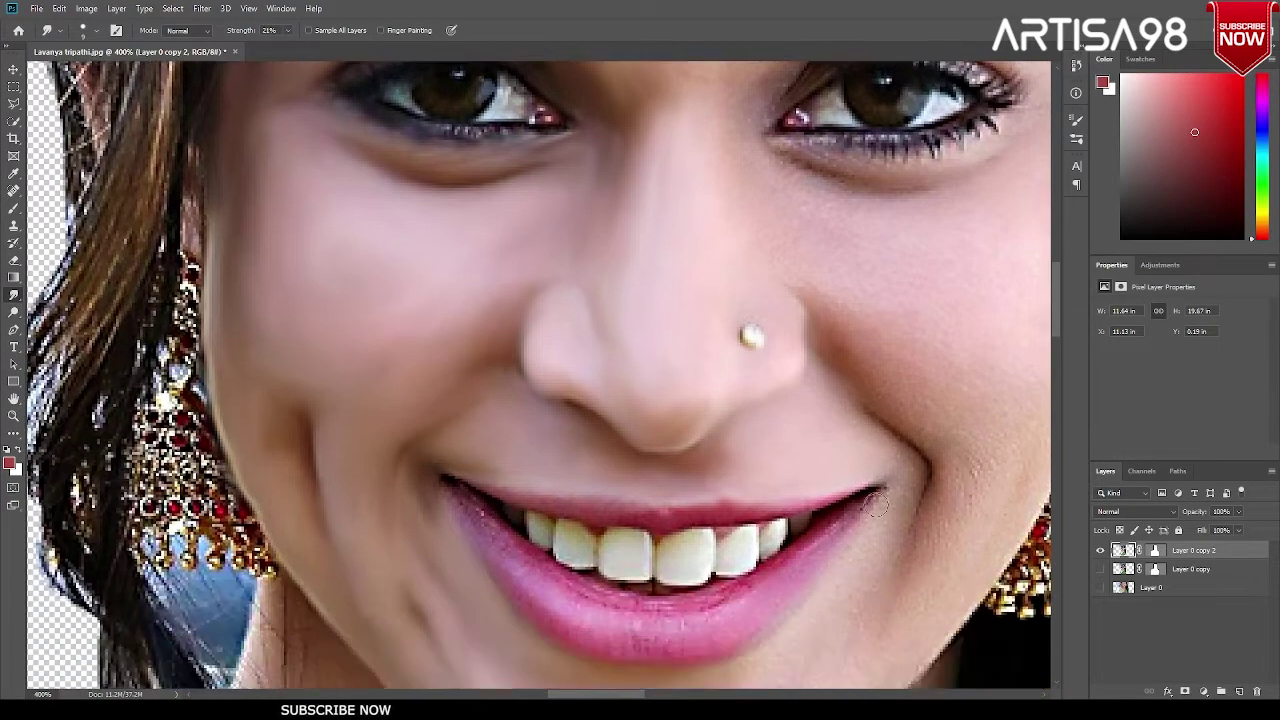
pyautogui.scroll(-1, 917, 481)
pyautogui.scroll(-1, 837, 500)
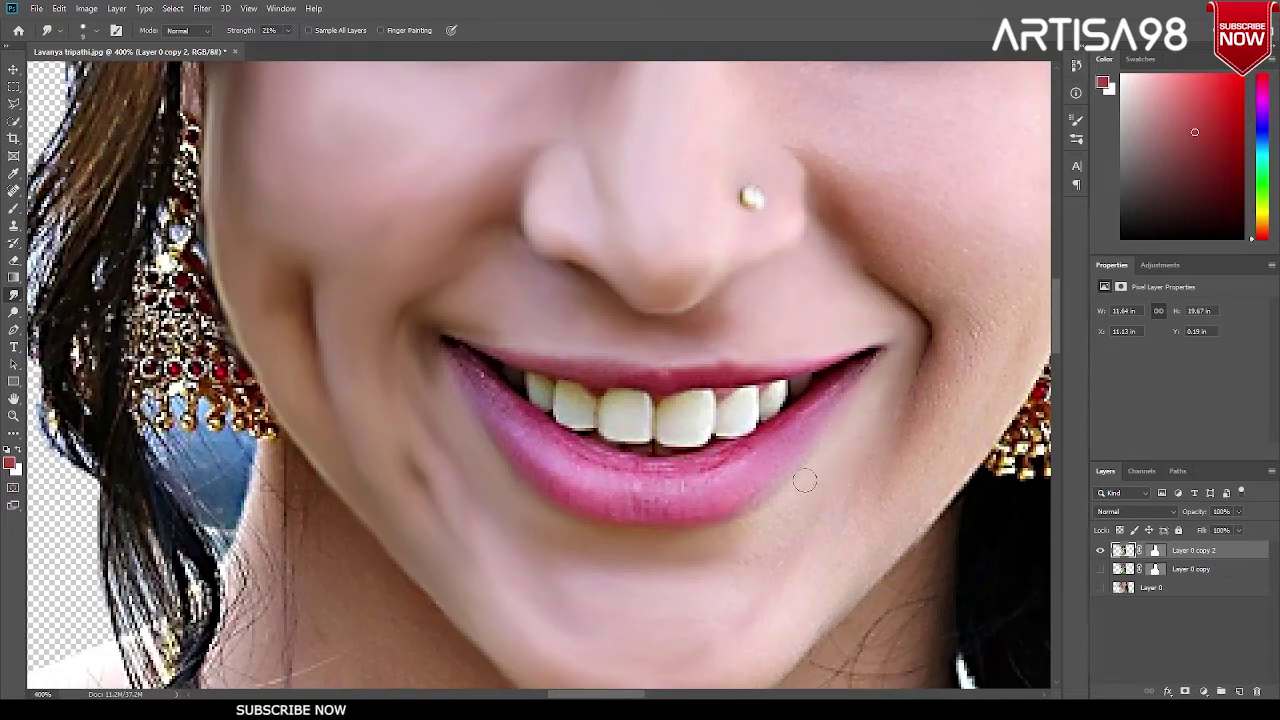
pyautogui.scroll(-1, 750, 597)
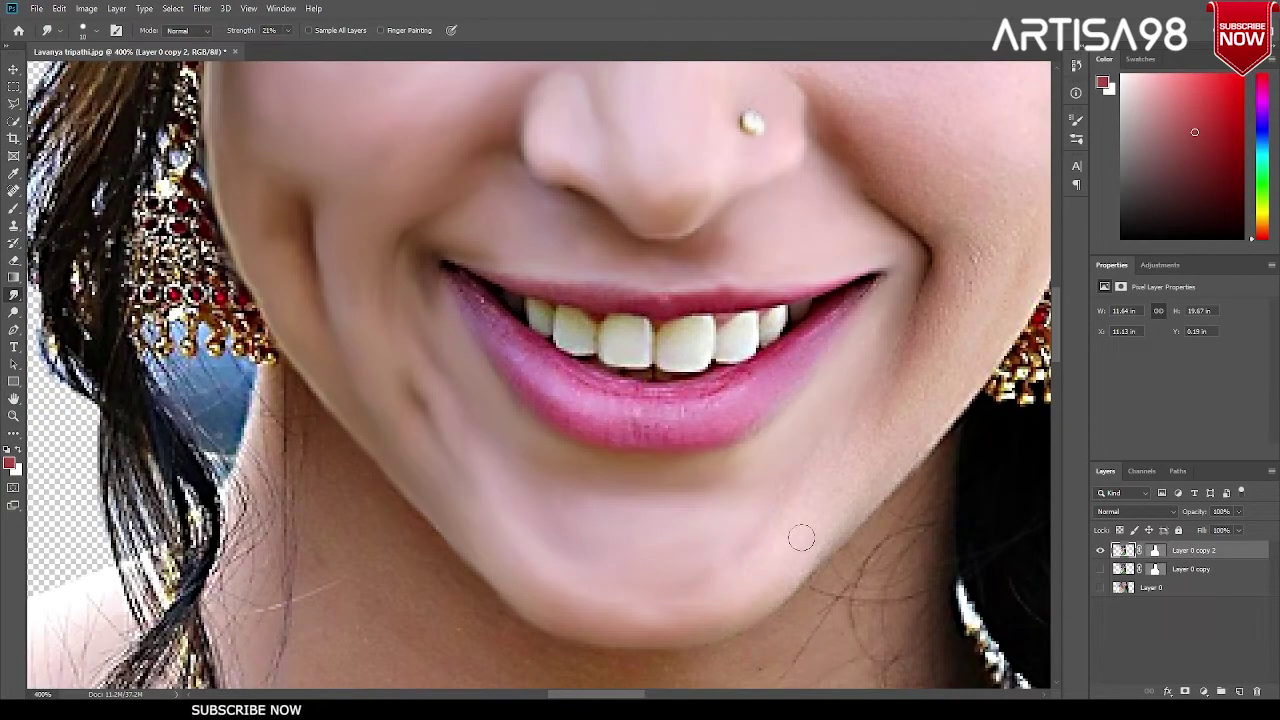
pyautogui.scroll(2, 886, 418)
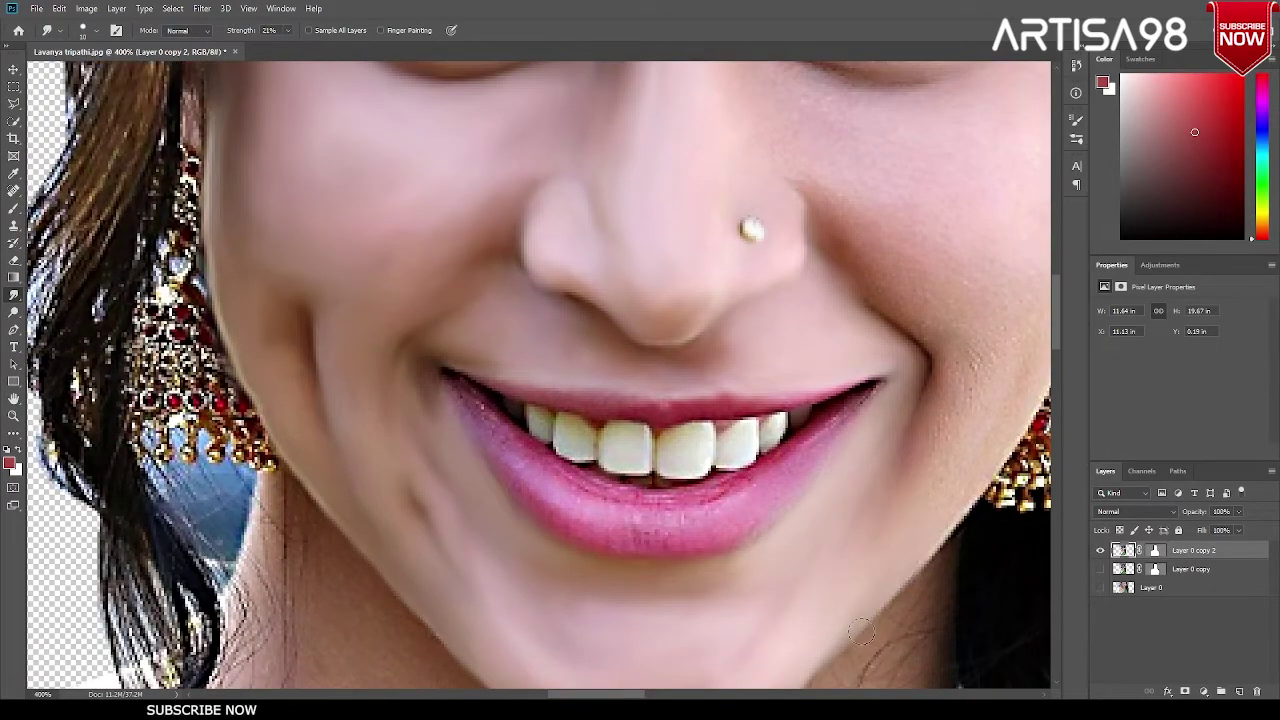
pyautogui.scroll(2, 861, 631)
pyautogui.scroll(-1, 975, 476)
pyautogui.scroll(3, 949, 604)
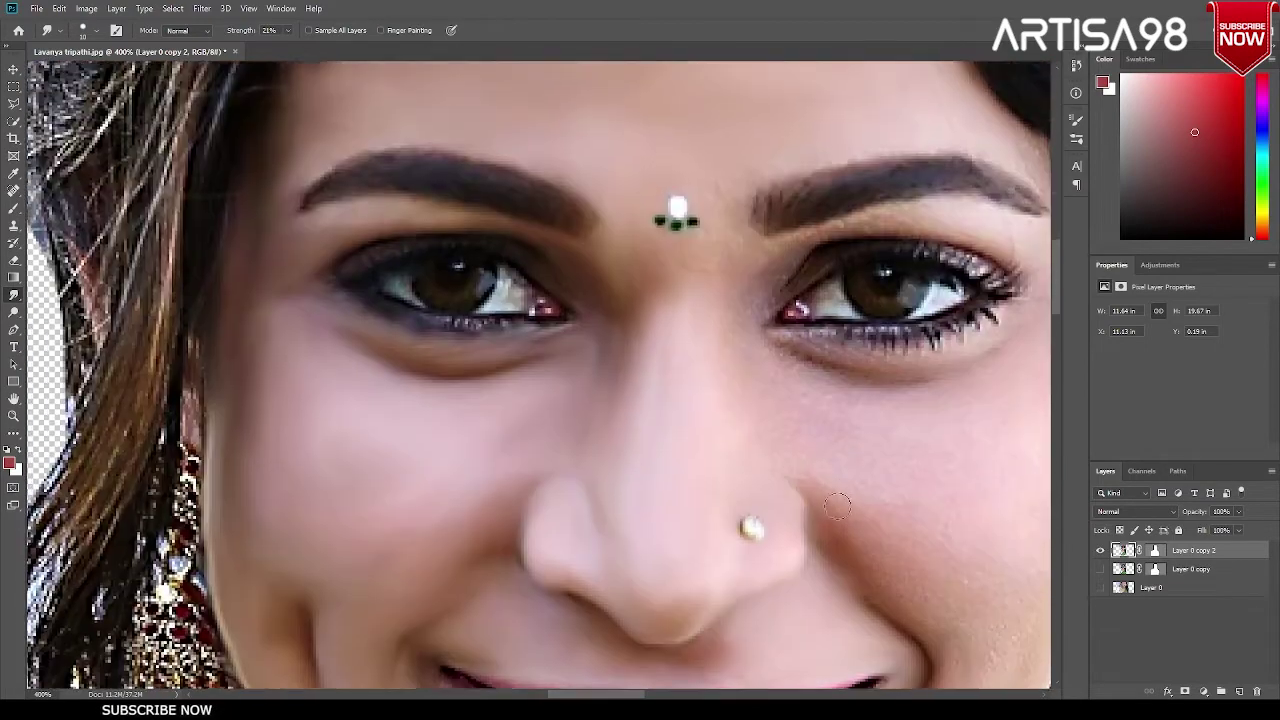
pyautogui.scroll(2, 638, 338)
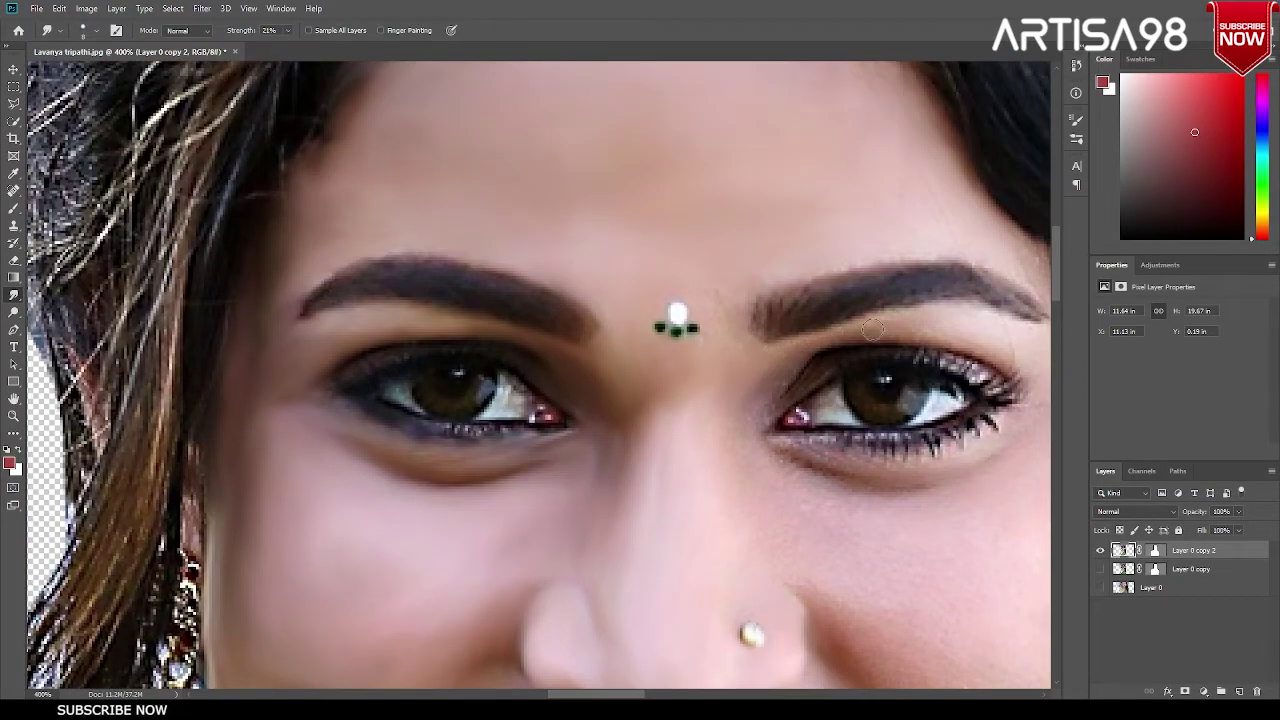
pyautogui.moveTo(785, 467); pyautogui.dragTo(890, 469)
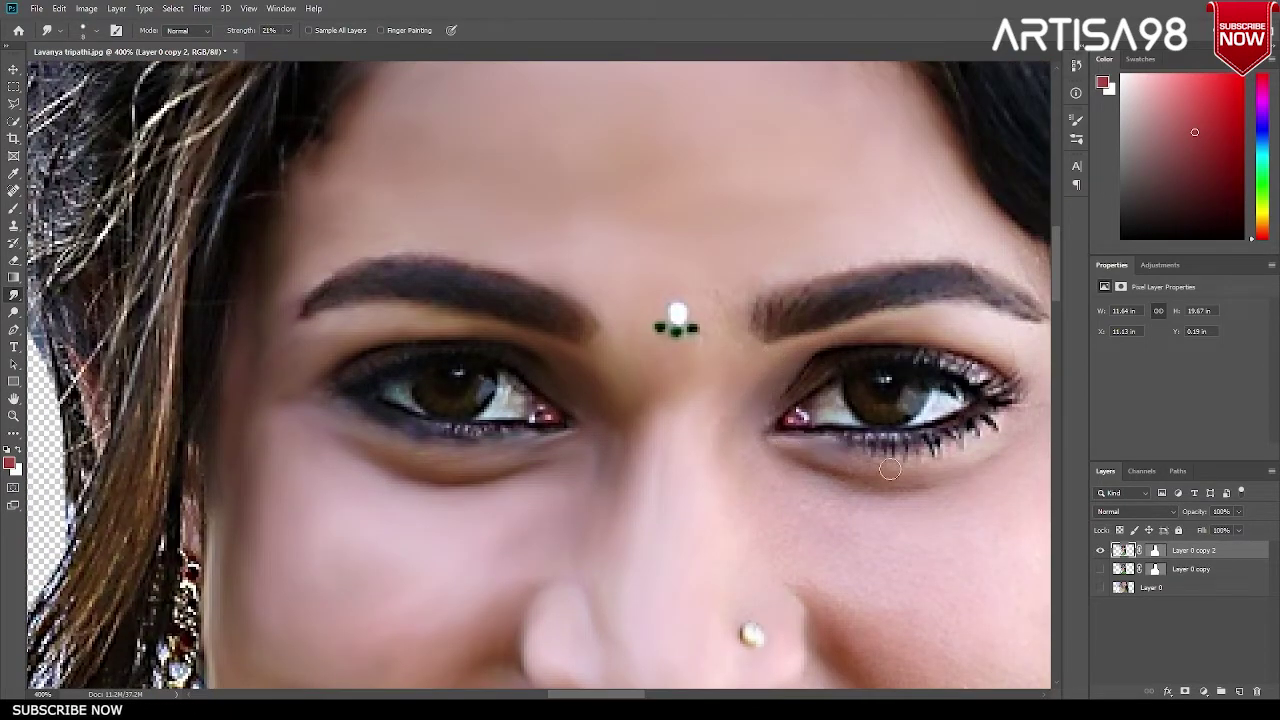
pyautogui.moveTo(1018, 422)
pyautogui.mouseDown()
pyautogui.moveTo(940, 450)
pyautogui.moveTo(850, 455)
pyautogui.mouseUp()
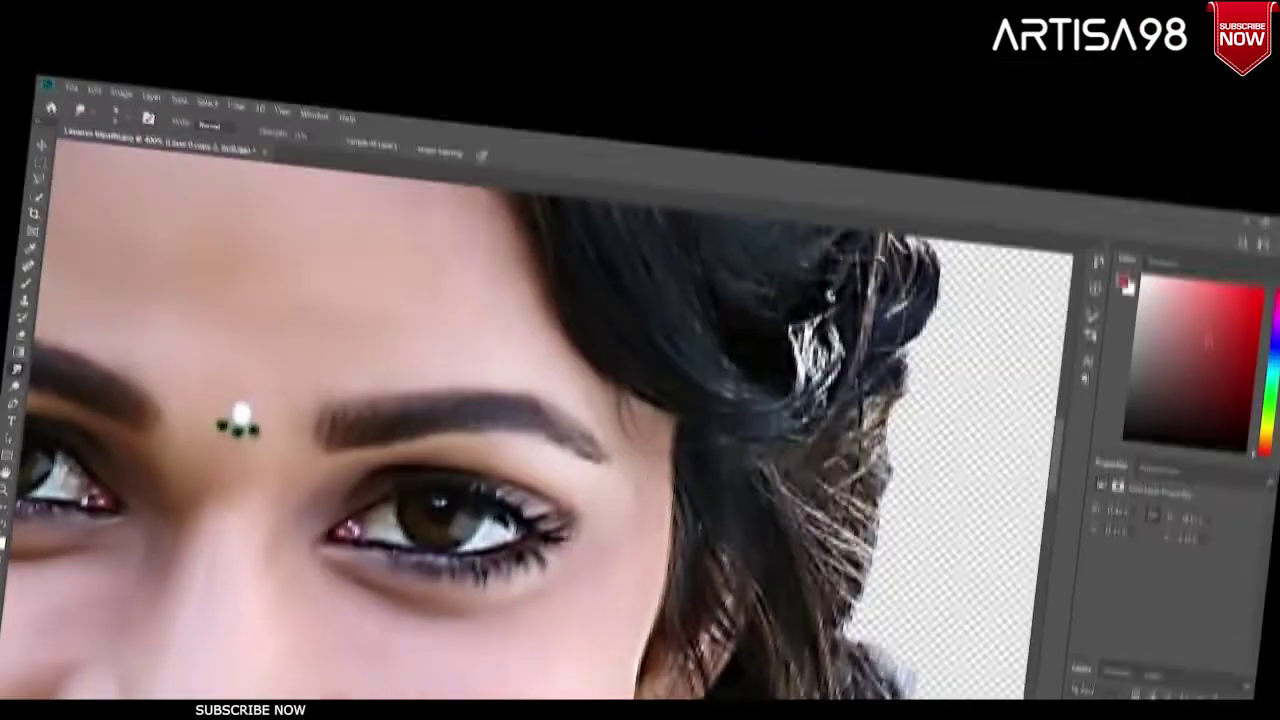
# Step: Smear the cheek skin into a painted texture
pyautogui.scroll(-3, 320, 327)
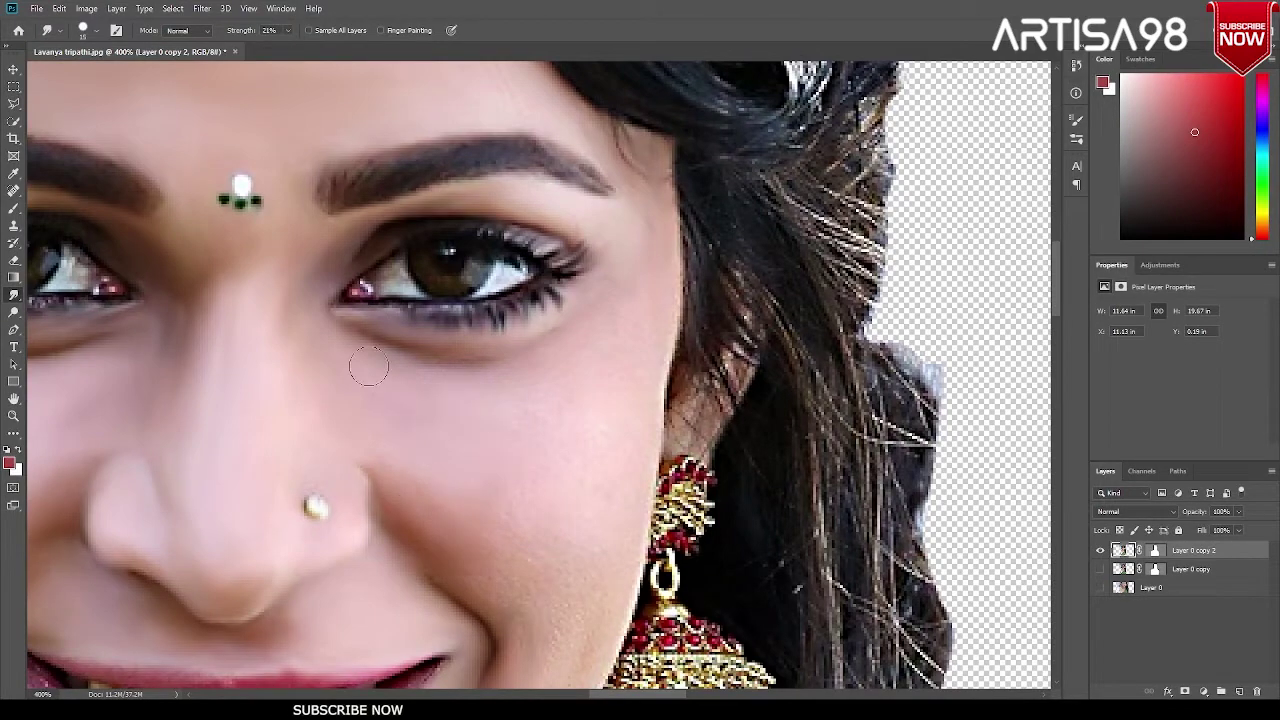
pyautogui.moveTo(503, 579); pyautogui.dragTo(514, 473)
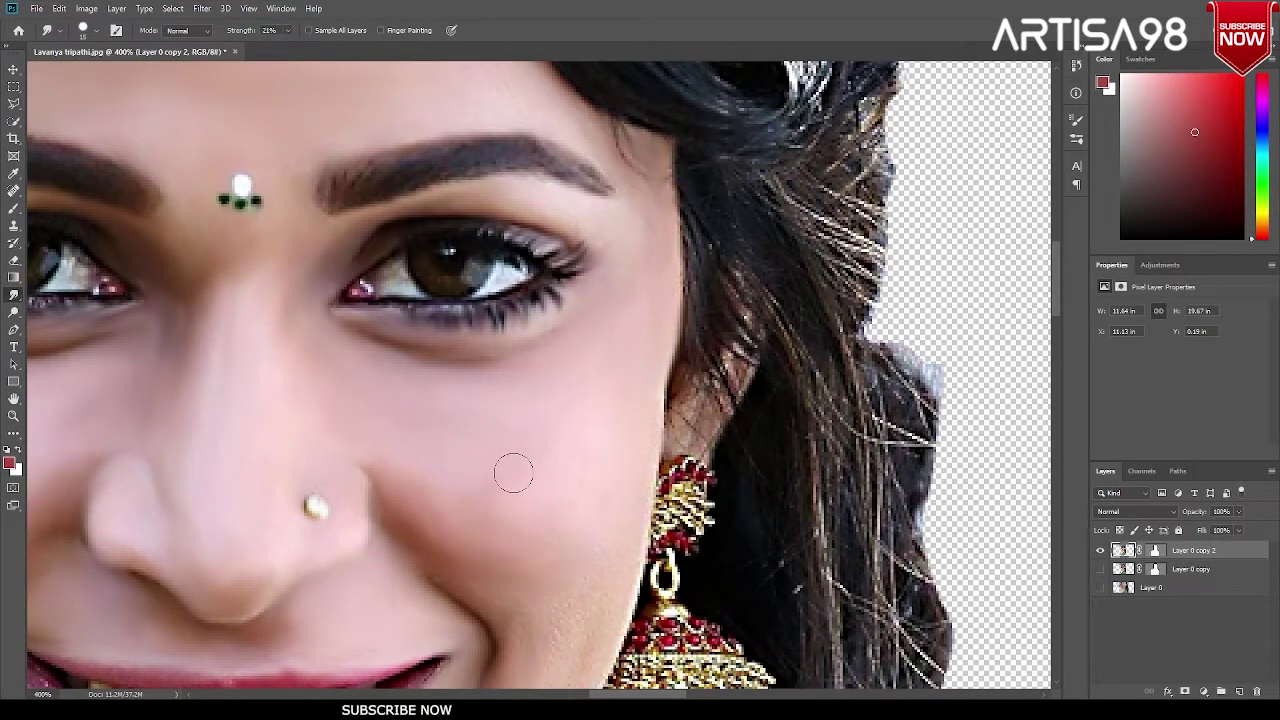
pyautogui.scroll(-3, 614, 410)
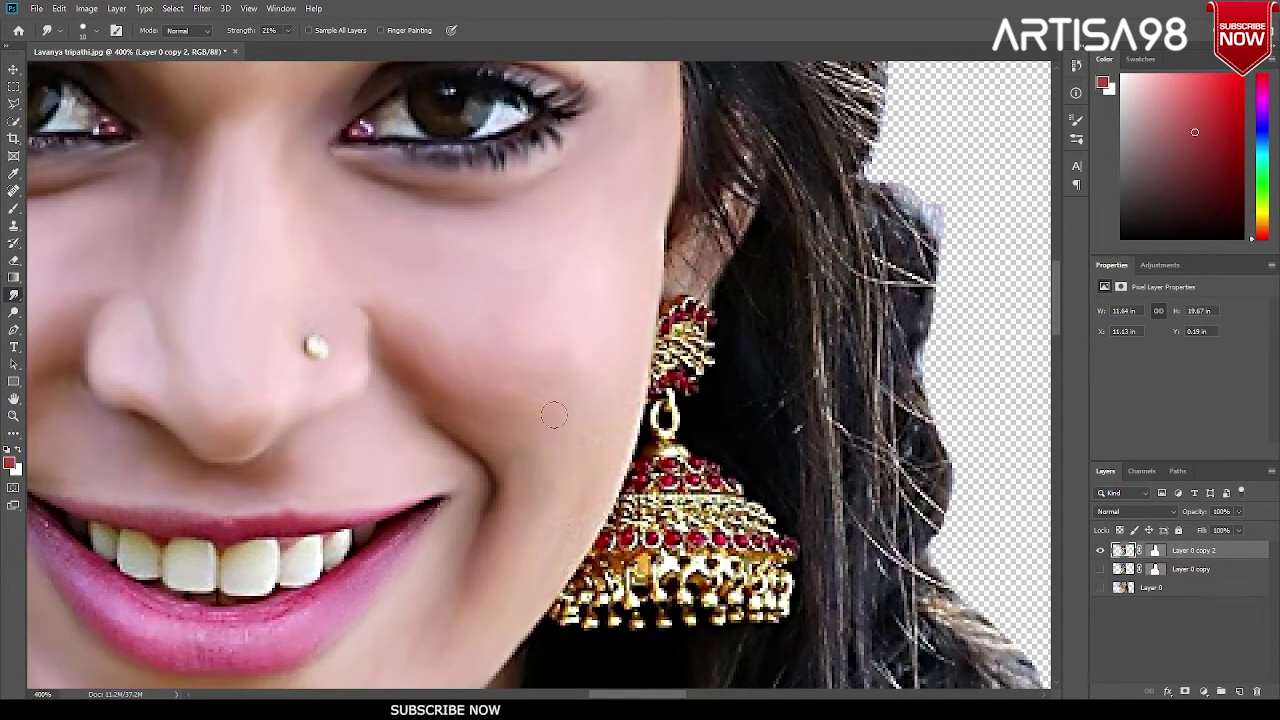
pyautogui.scroll(-2, 589, 377)
# Step: View the whole portrait and pan around the face and neck to check progress
pyautogui.hotkey('ctrl', '0')
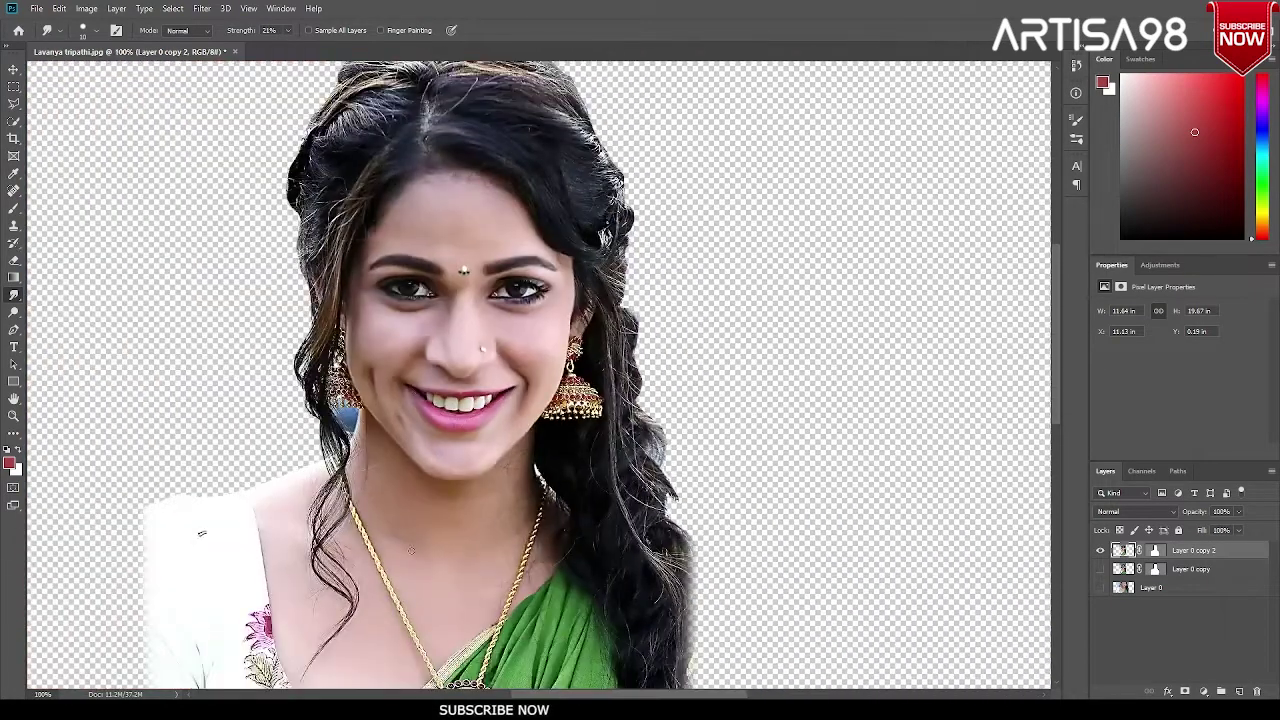
pyautogui.scroll(5, 501, 557)
pyautogui.scroll(-2, 615, 282)
pyautogui.hscroll(-5, 615, 282)
pyautogui.scroll(1, 615, 282)
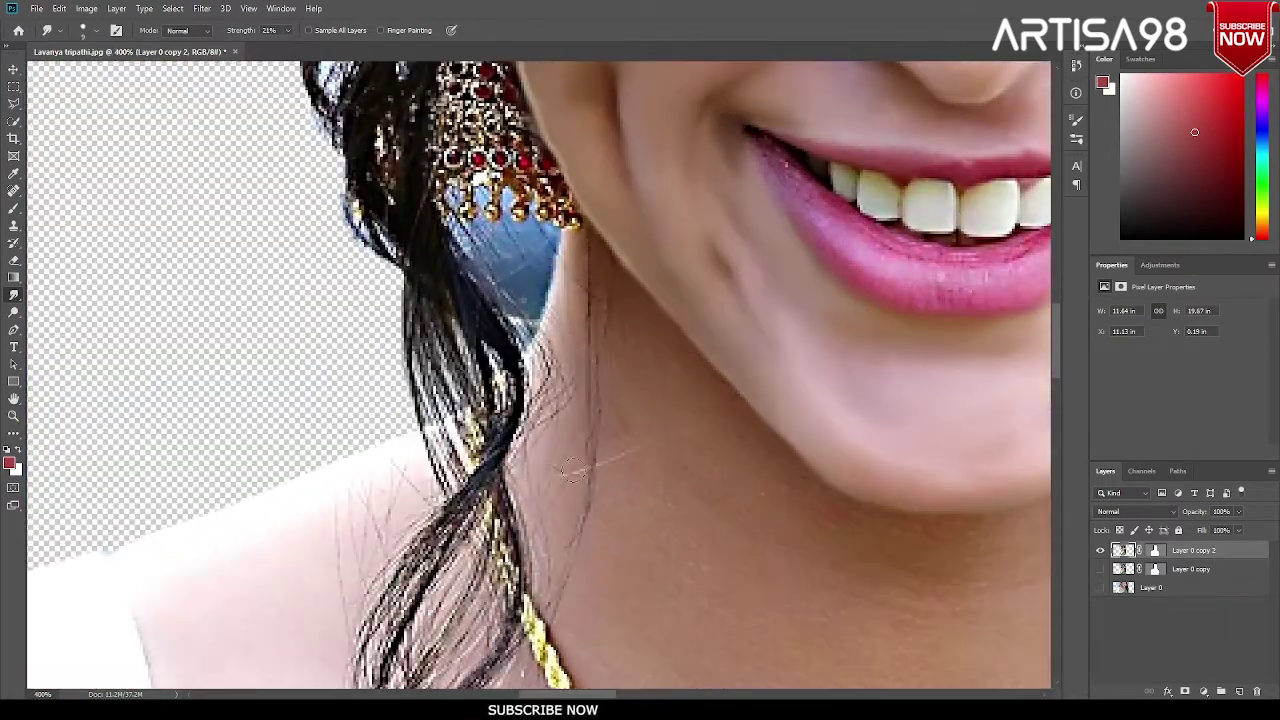
pyautogui.scroll(-1, 600, 510)
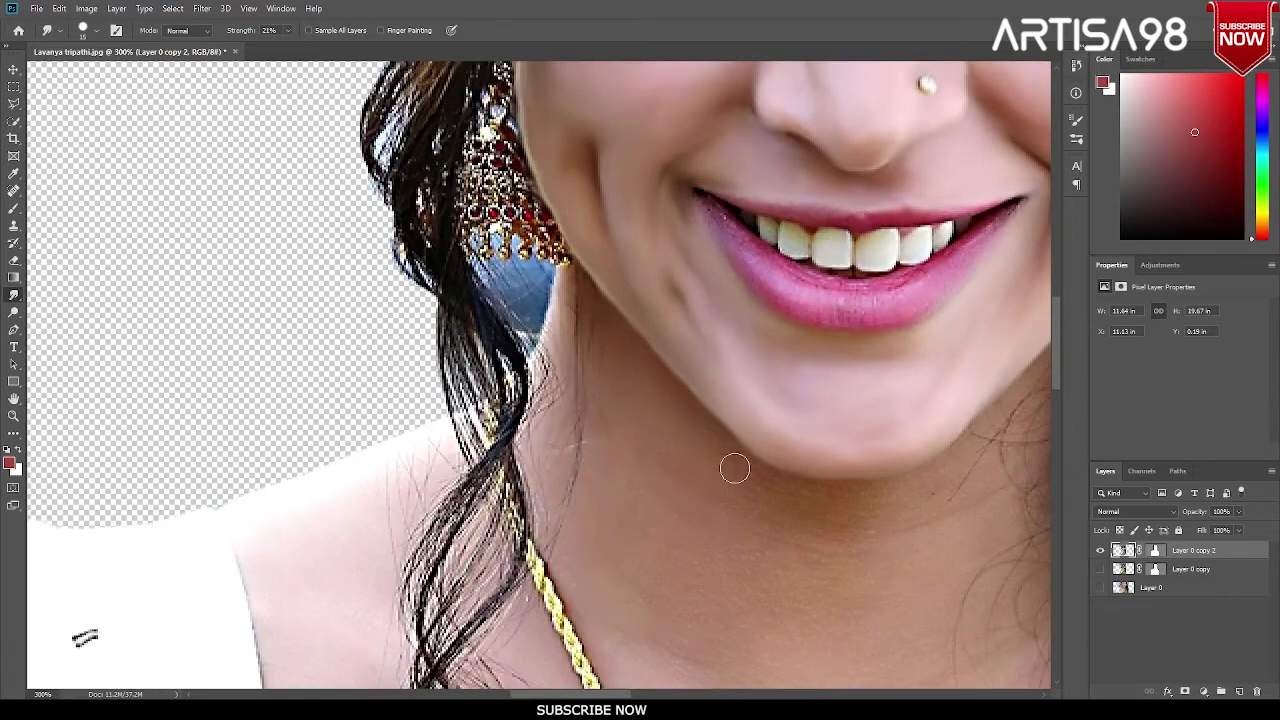
pyautogui.scroll(-3, 680, 569)
pyautogui.hscroll(6, 651, 534)
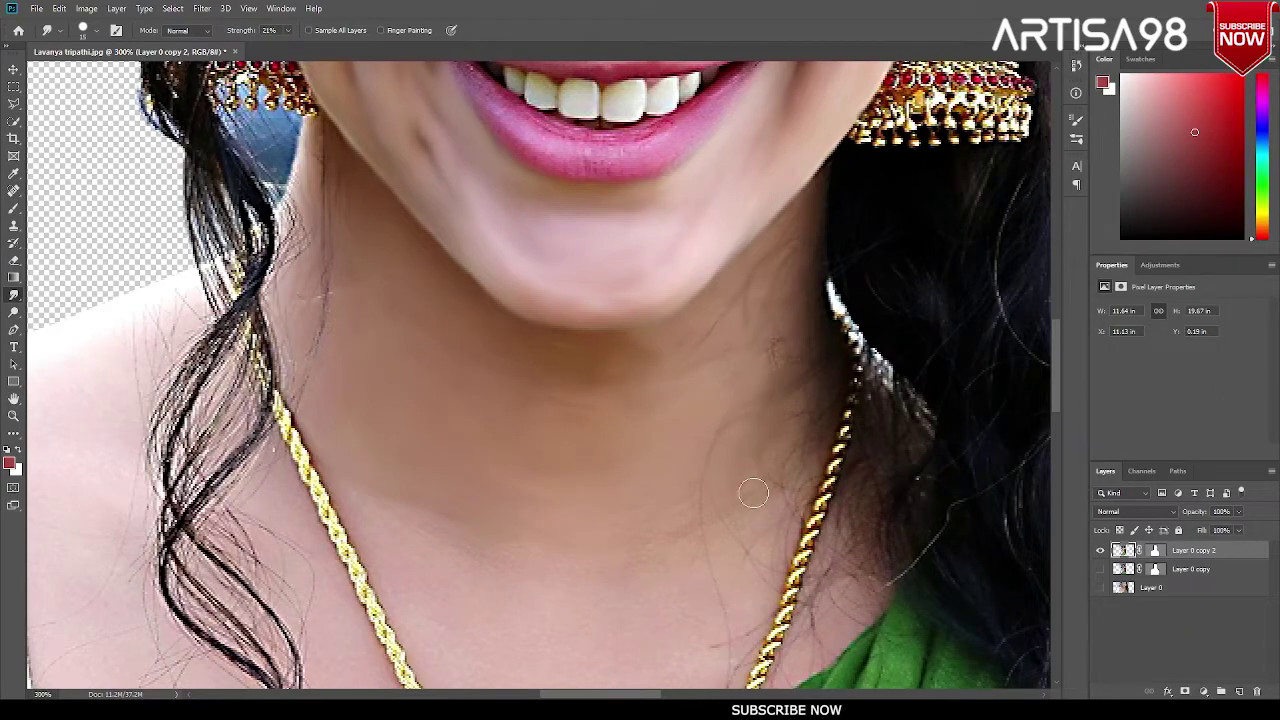
pyautogui.scroll(-3, 499, 336)
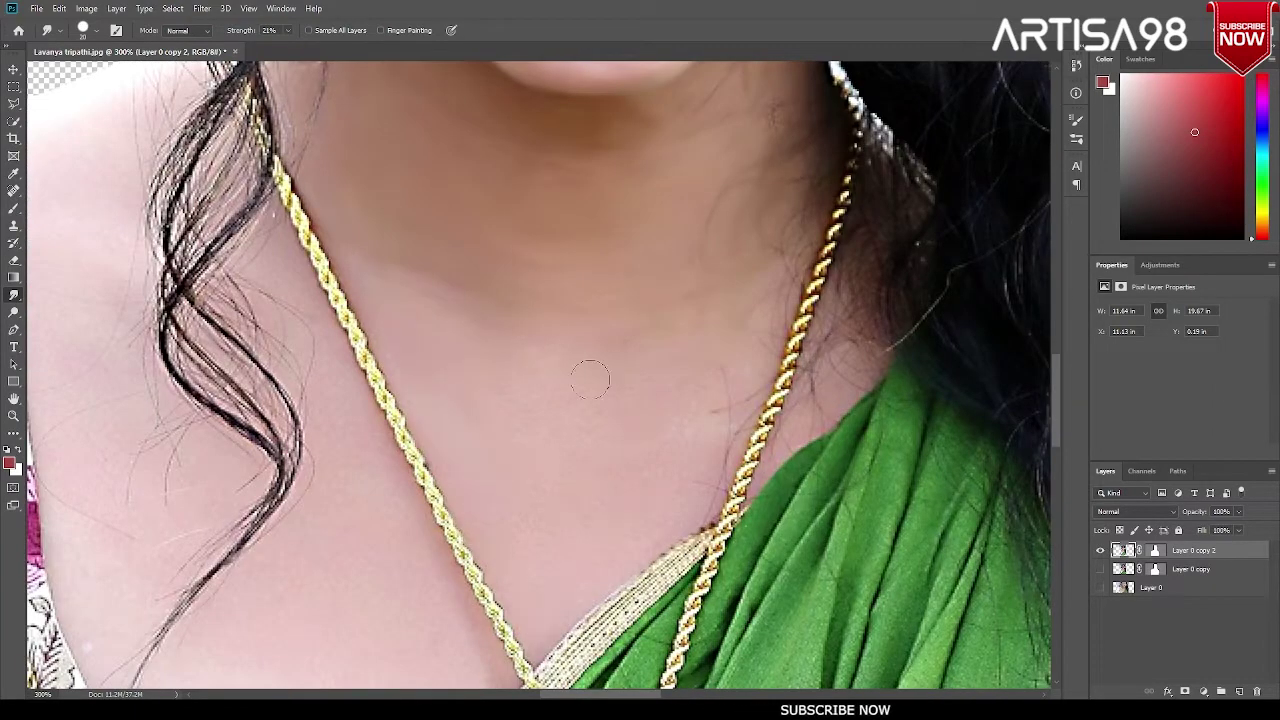
# Step: Shrink the smudge brush for detail work and zoom back in on the face
pyautogui.press('[')
pyautogui.press('[')
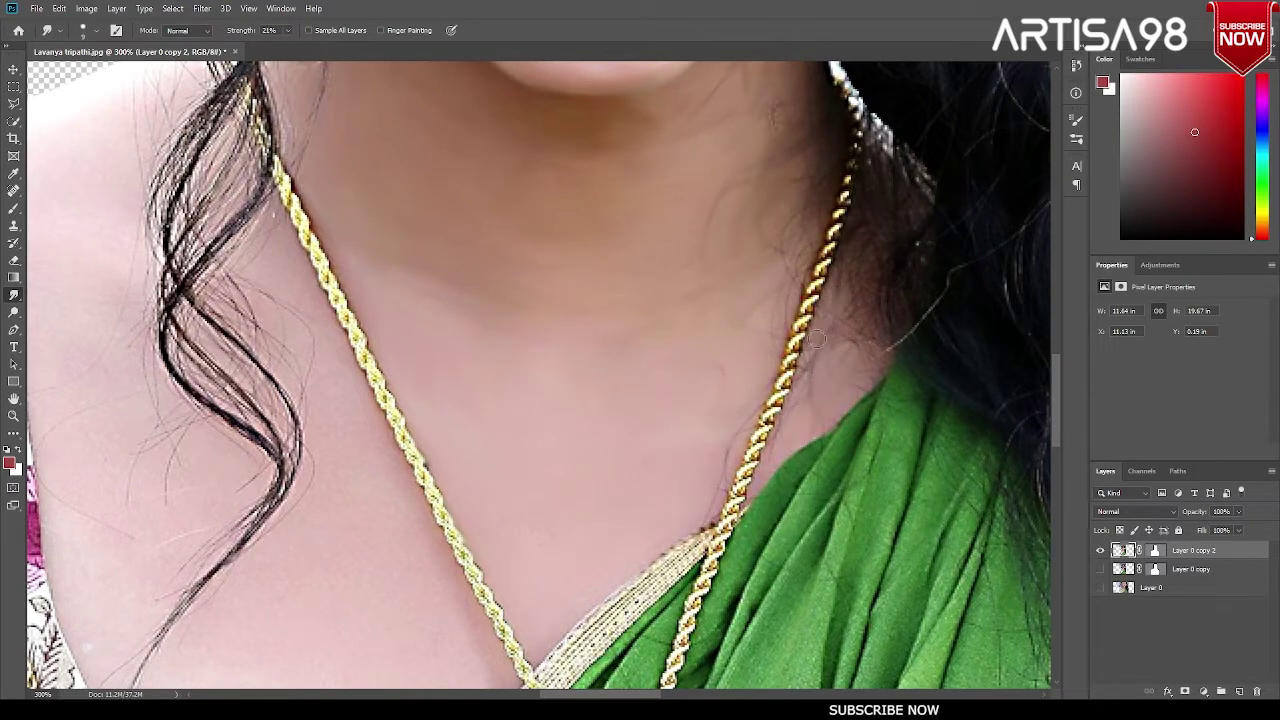
pyautogui.hscroll(-5, 600, 350)
pyautogui.scroll(2, 383, 294)
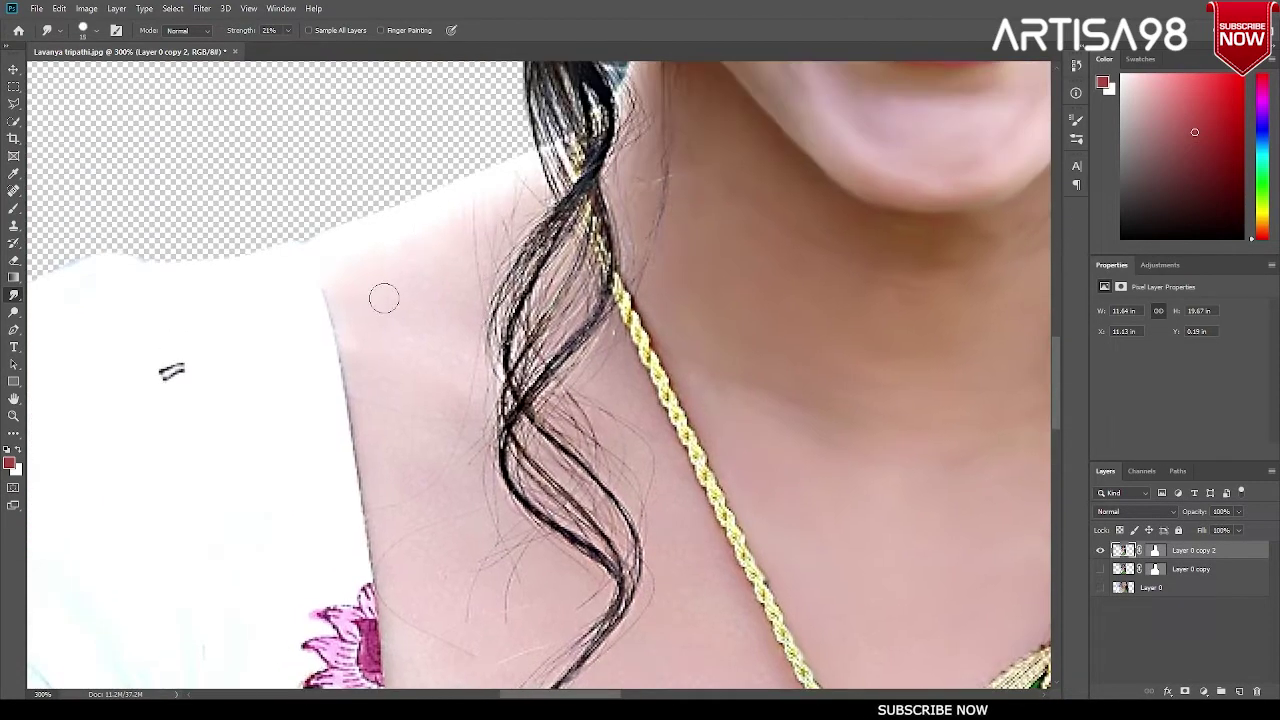
pyautogui.scroll(-3, 371, 314)
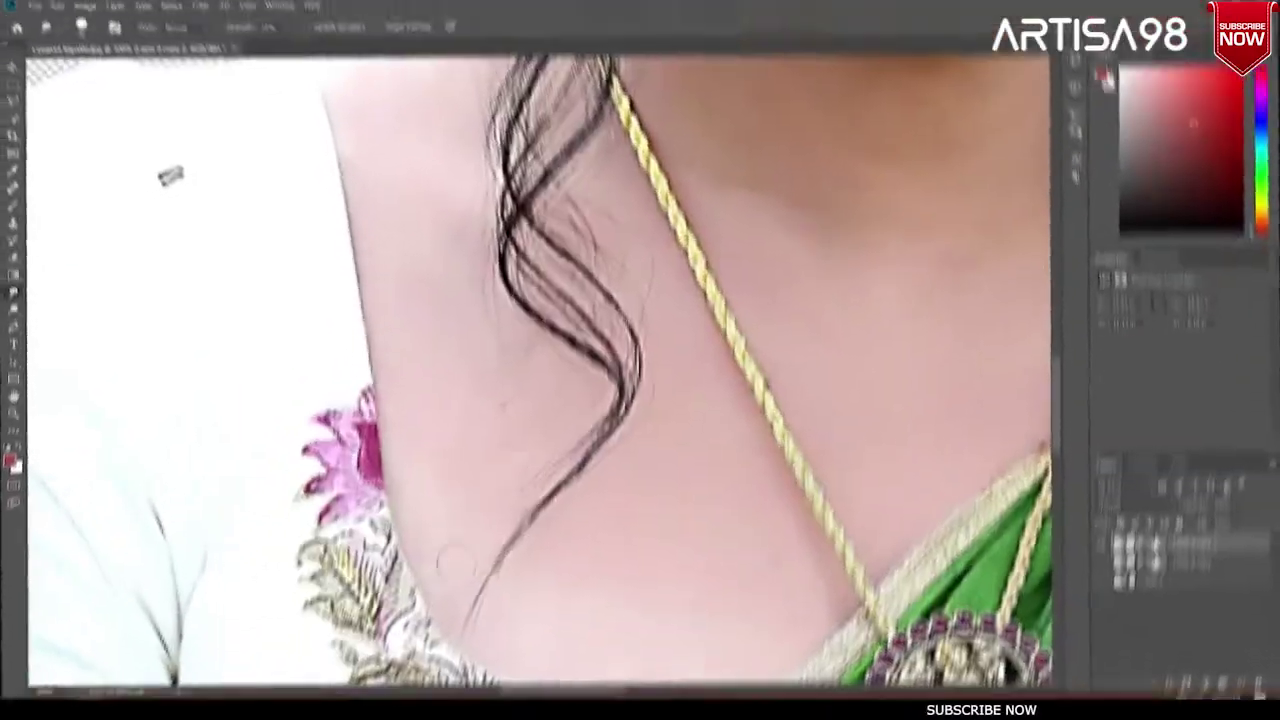
pyautogui.scroll(-3, 596, 360)
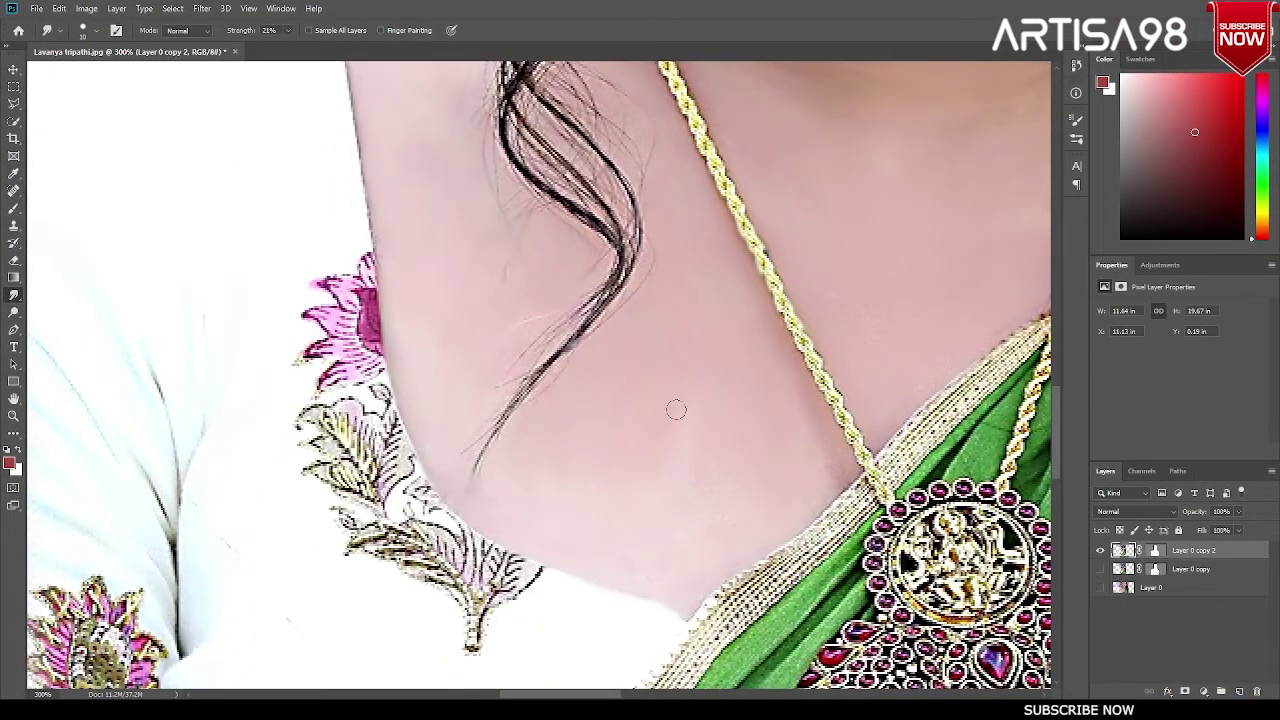
pyautogui.hotkey('ctrl', '0')
pyautogui.hotkey('ctrl', '+')
pyautogui.hotkey('ctrl', '+')
pyautogui.hotkey('ctrl', '+')
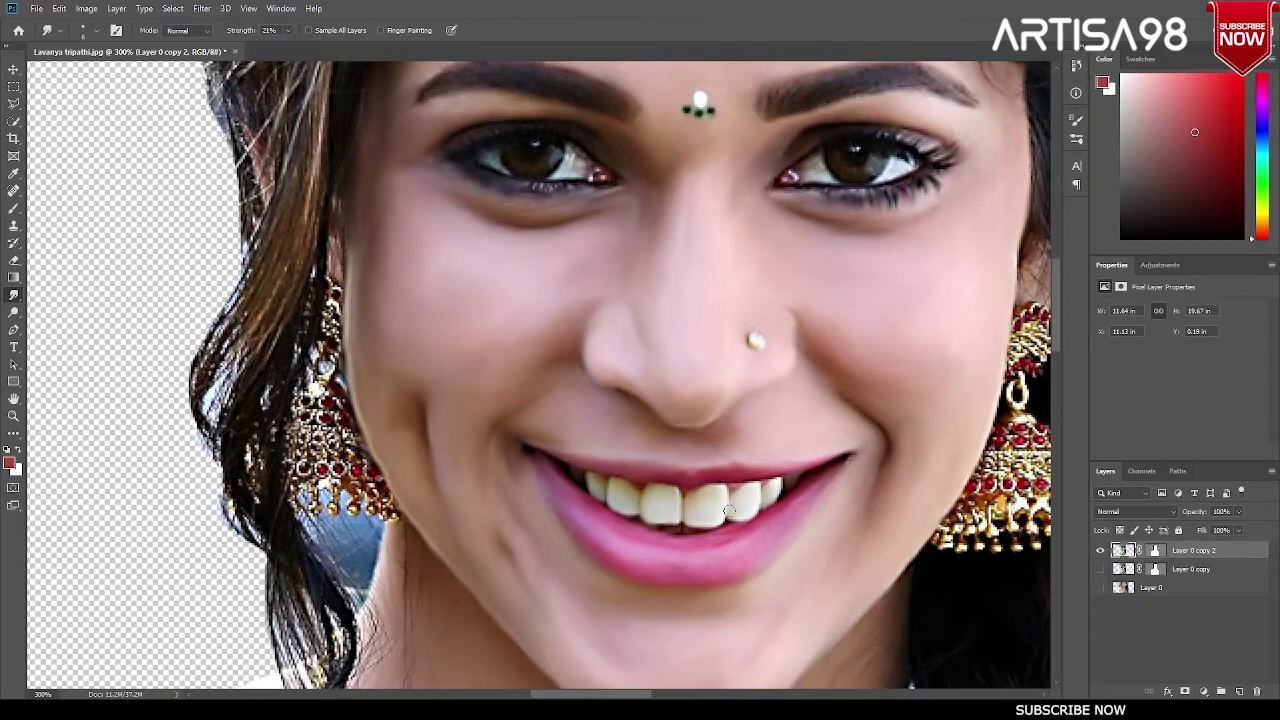
# Step: Smear the first earring's red beads and lower gold band
pyautogui.moveTo(752, 481); pyautogui.dragTo(880, 455)
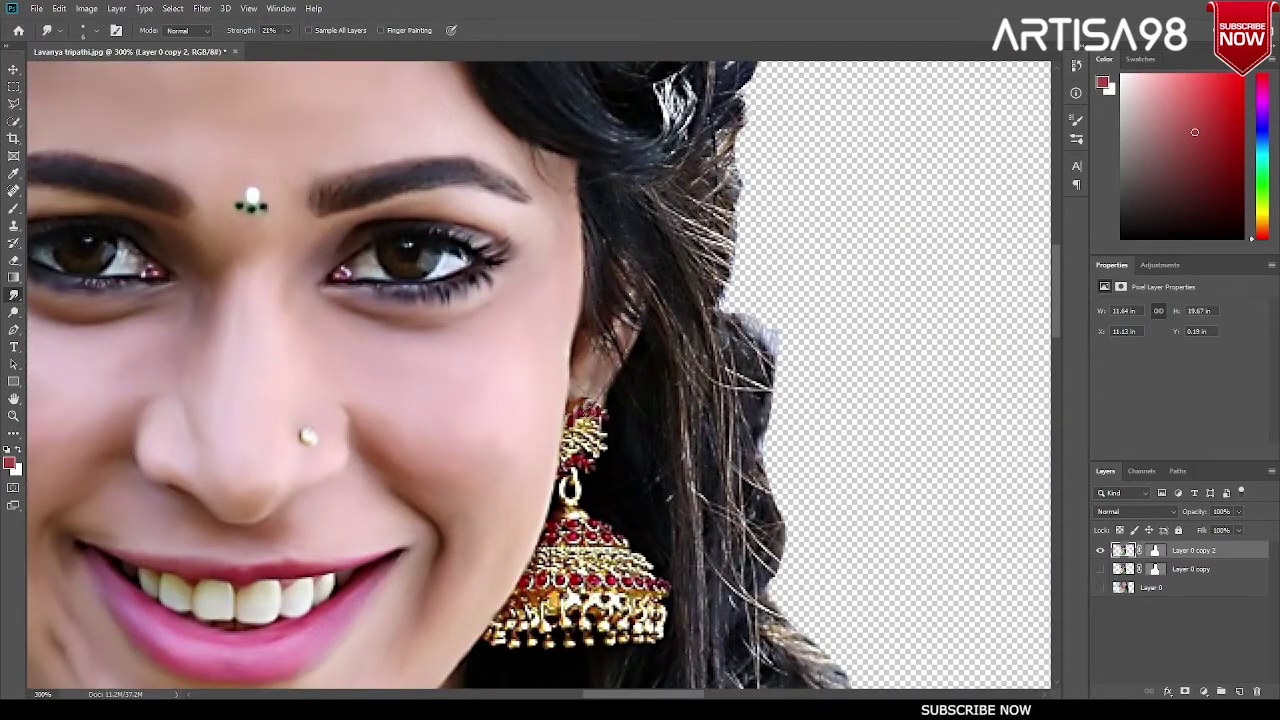
pyautogui.scroll(-5, 572, 470)
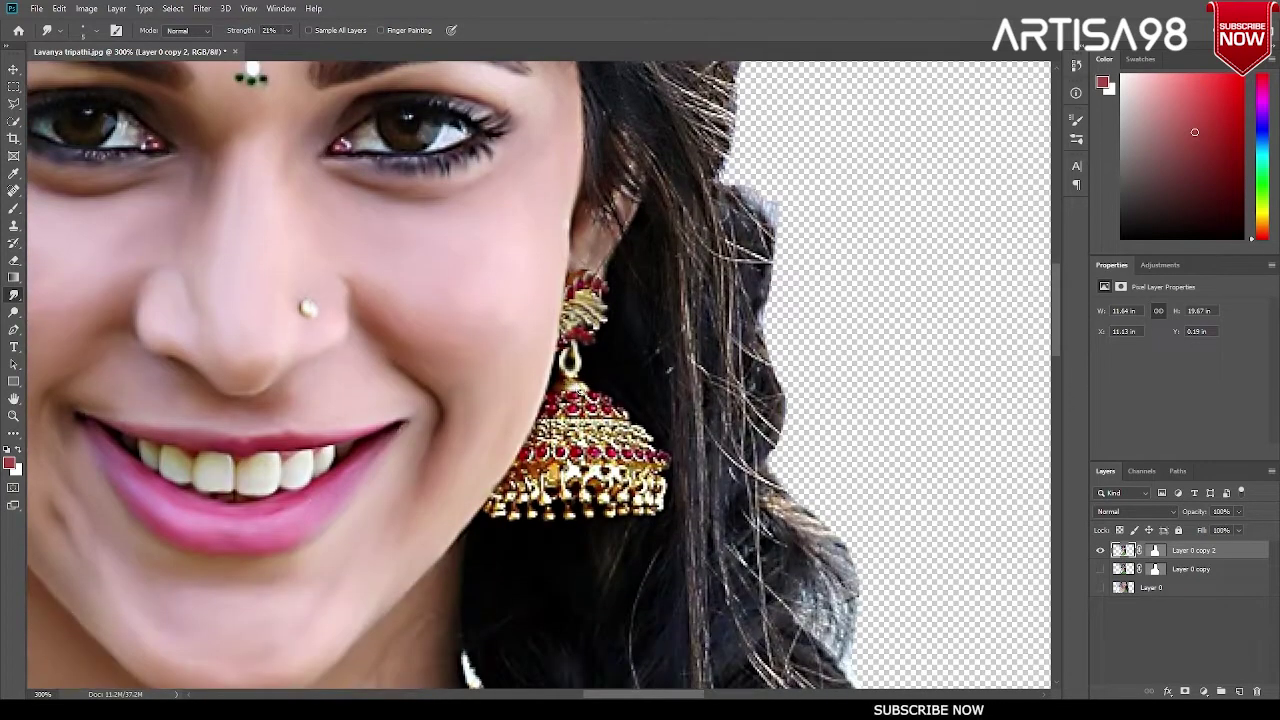
pyautogui.moveTo(553, 413)
pyautogui.mouseDown()
pyautogui.moveTo(588, 407)
pyautogui.moveTo(554, 428)
pyautogui.moveTo(648, 451)
pyautogui.mouseUp()
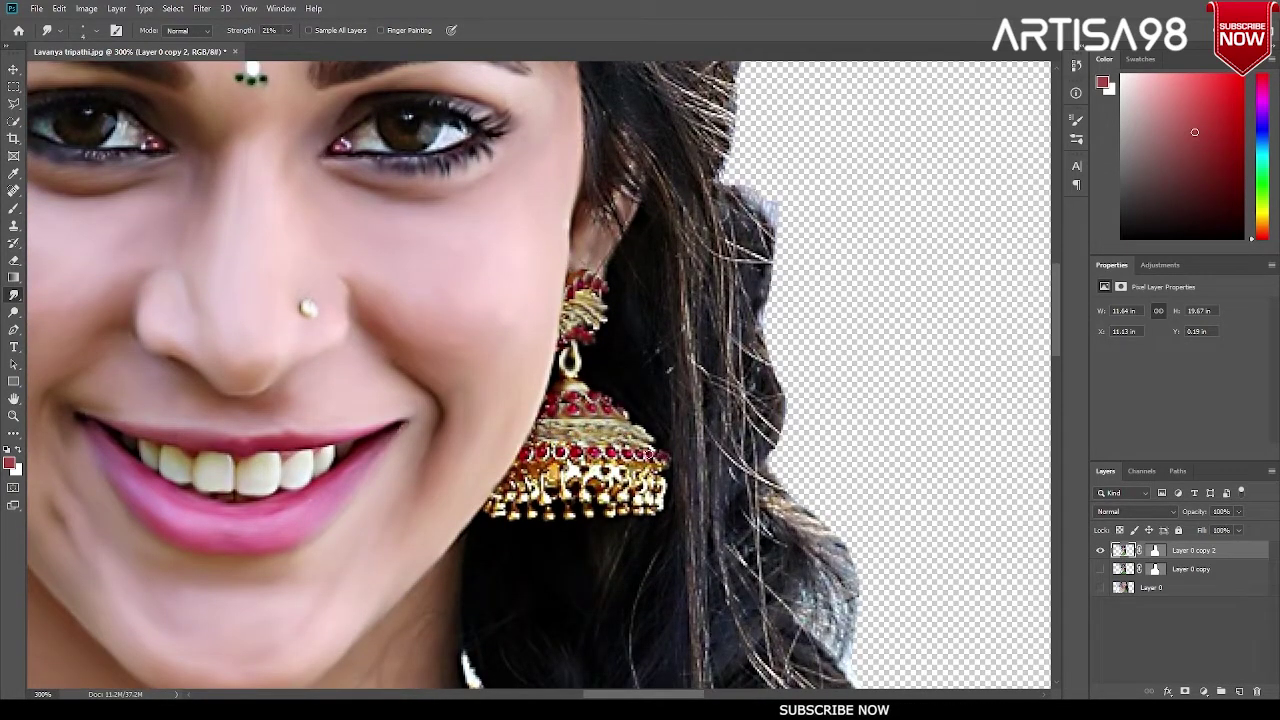
pyautogui.moveTo(535, 462); pyautogui.dragTo(577, 462)
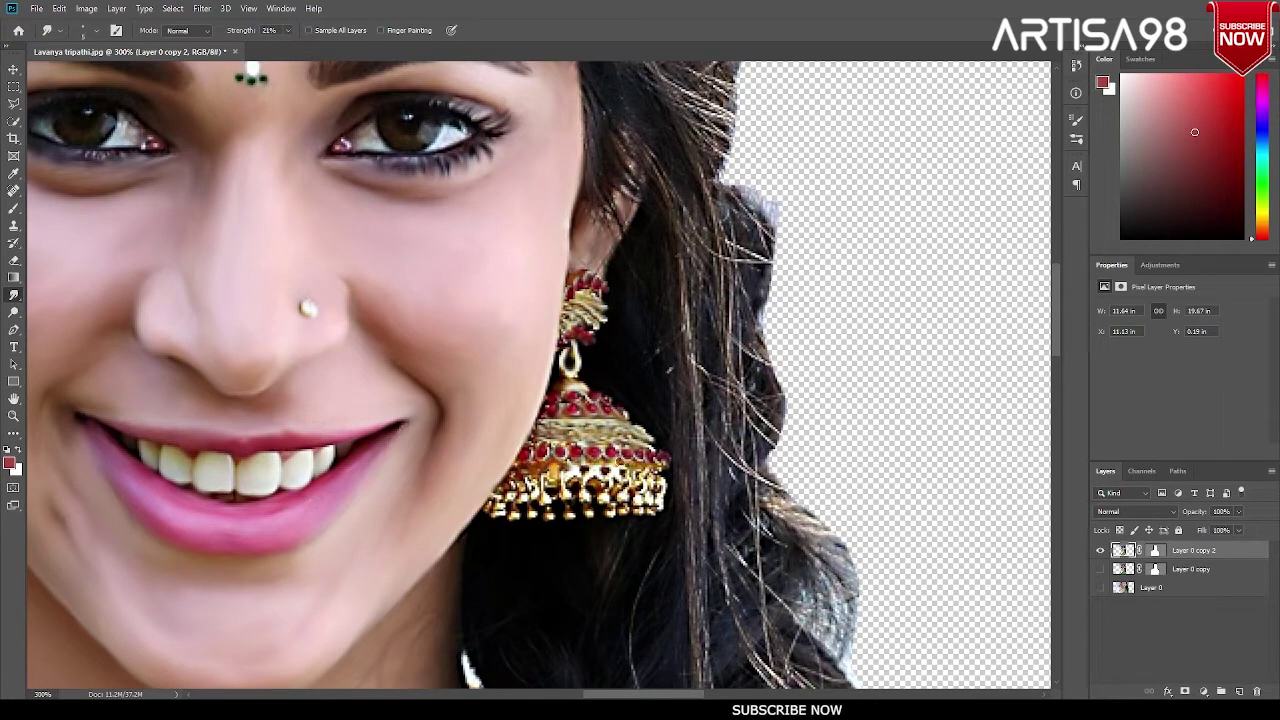
pyautogui.moveTo(509, 486); pyautogui.dragTo(663, 492)
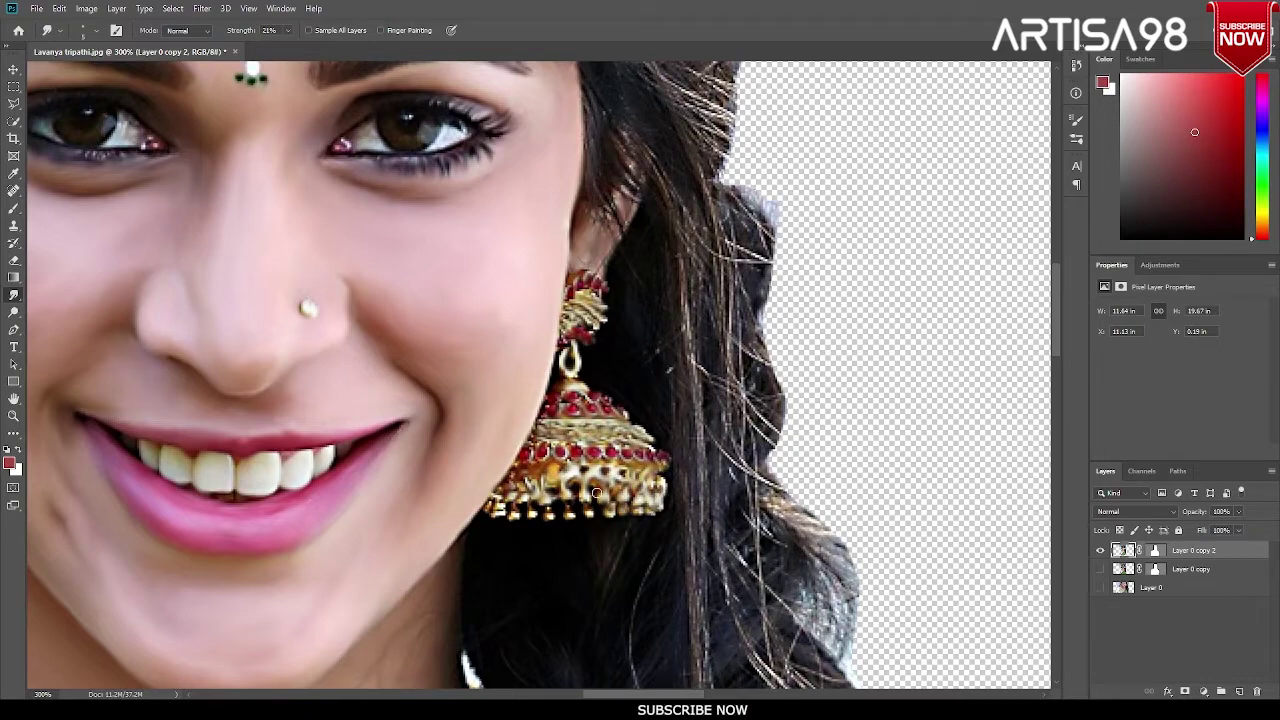
# Step: Smear the other earring's gold and red beads
pyautogui.hscroll(-8, 585, 619)
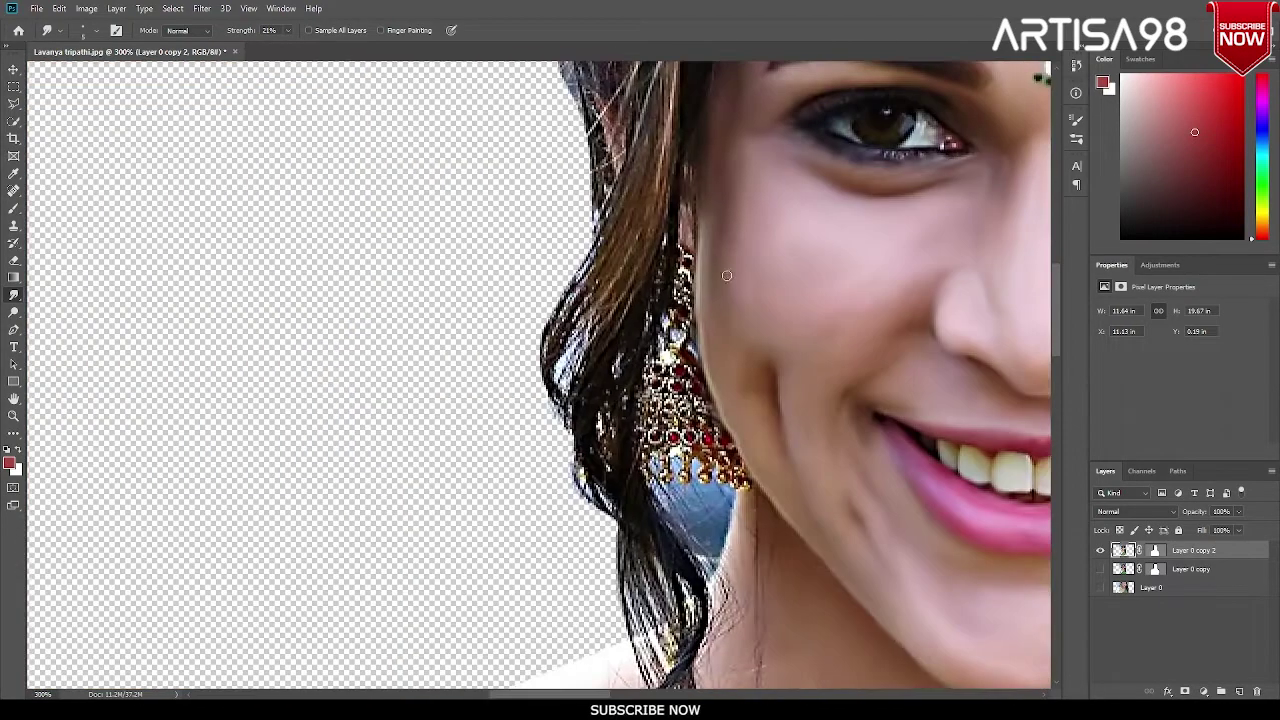
pyautogui.moveTo(680, 382)
pyautogui.mouseDown()
pyautogui.moveTo(690, 410)
pyautogui.moveTo(655, 420)
pyautogui.moveTo(695, 435)
pyautogui.moveTo(722, 466)
pyautogui.mouseUp()
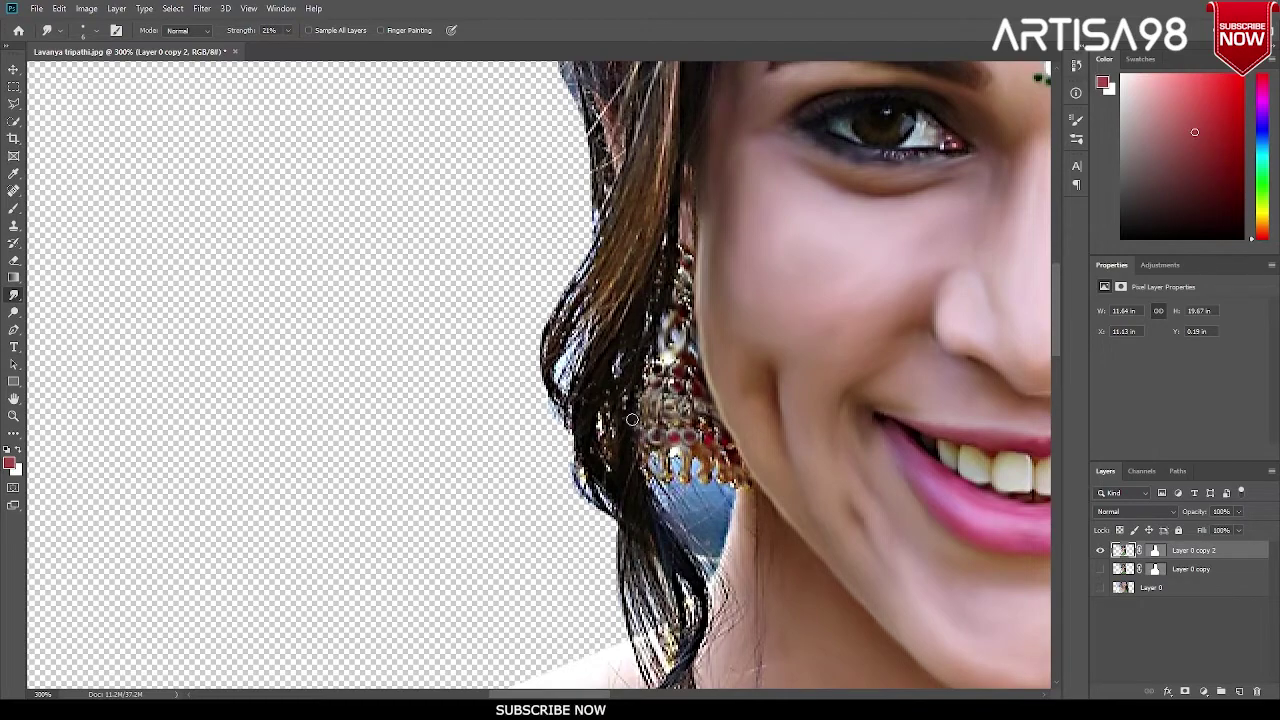
pyautogui.scroll(-5, 640, 420)
pyautogui.scroll(4, 356, 300)
# Step: Soften the edge of the blouse's pink flower embroidery
pyautogui.moveTo(660, 240); pyautogui.dragTo(810, 535)
pyautogui.moveTo(1040, 235); pyautogui.dragTo(980, 375)
pyautogui.scroll(-2, 480, 670)
pyautogui.scroll(-3, 340, 200)
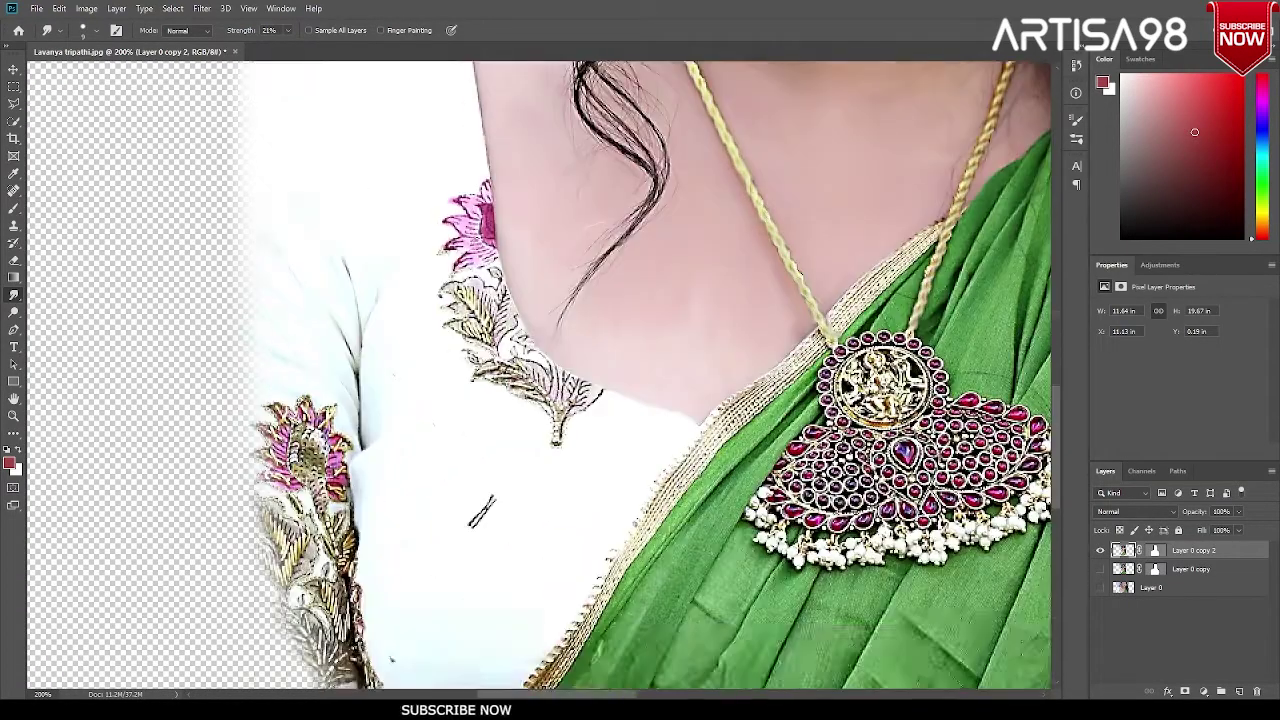
pyautogui.scroll(2, 340, 200)
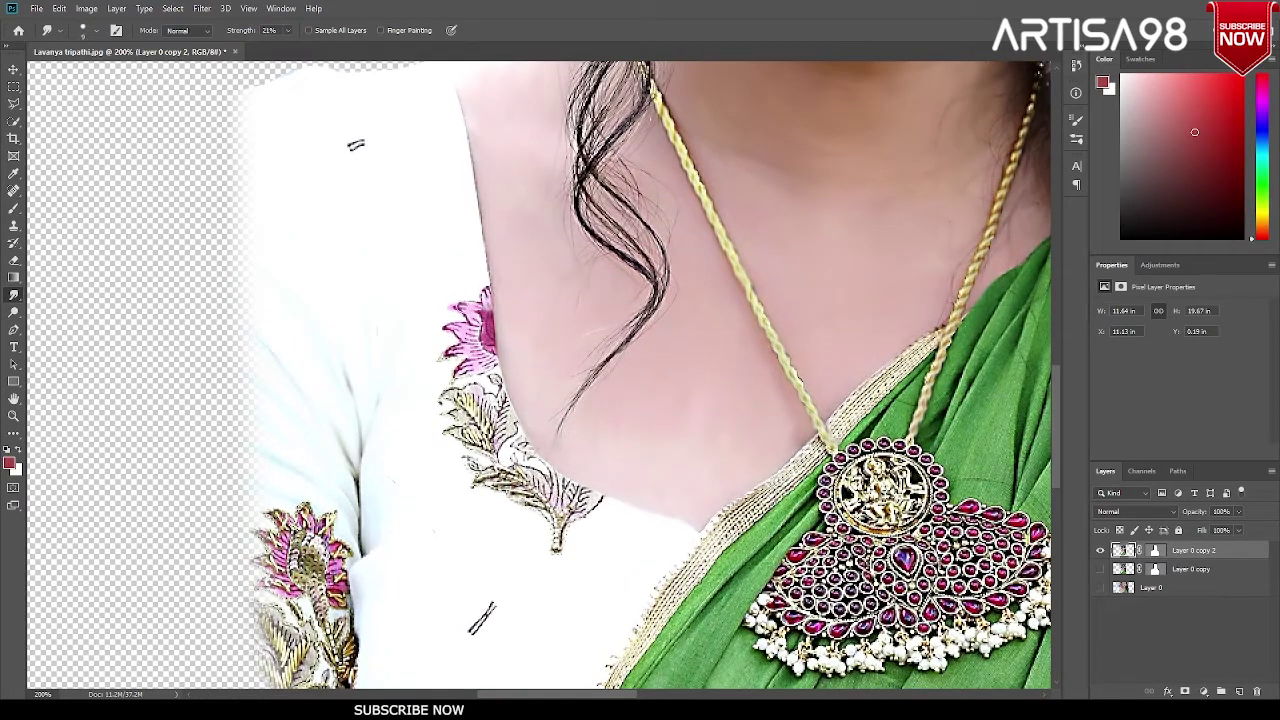
pyautogui.moveTo(485, 345); pyautogui.dragTo(460, 375)
# Step: Smear the feather-leaf embroidery and the sleeve's beaded lower edge
pyautogui.scroll(-3, 470, 310)
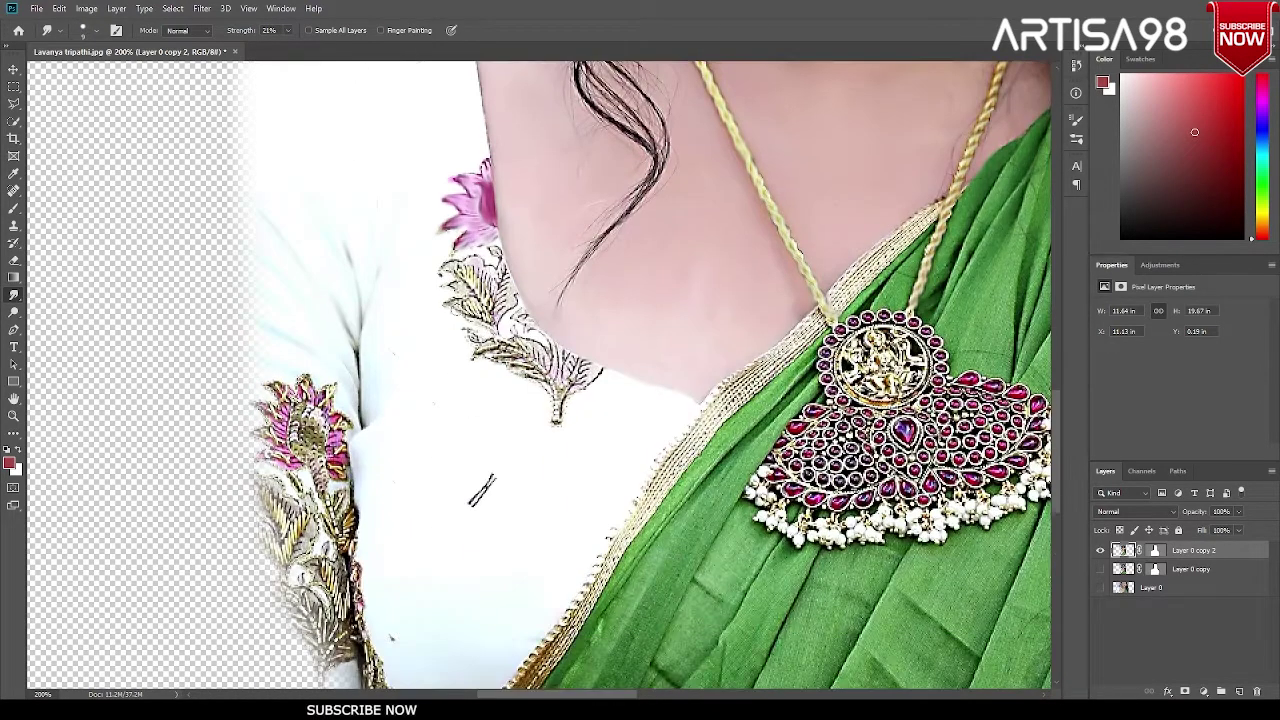
pyautogui.moveTo(505, 290)
pyautogui.mouseDown()
pyautogui.moveTo(500, 318)
pyautogui.moveTo(555, 395)
pyautogui.mouseUp()
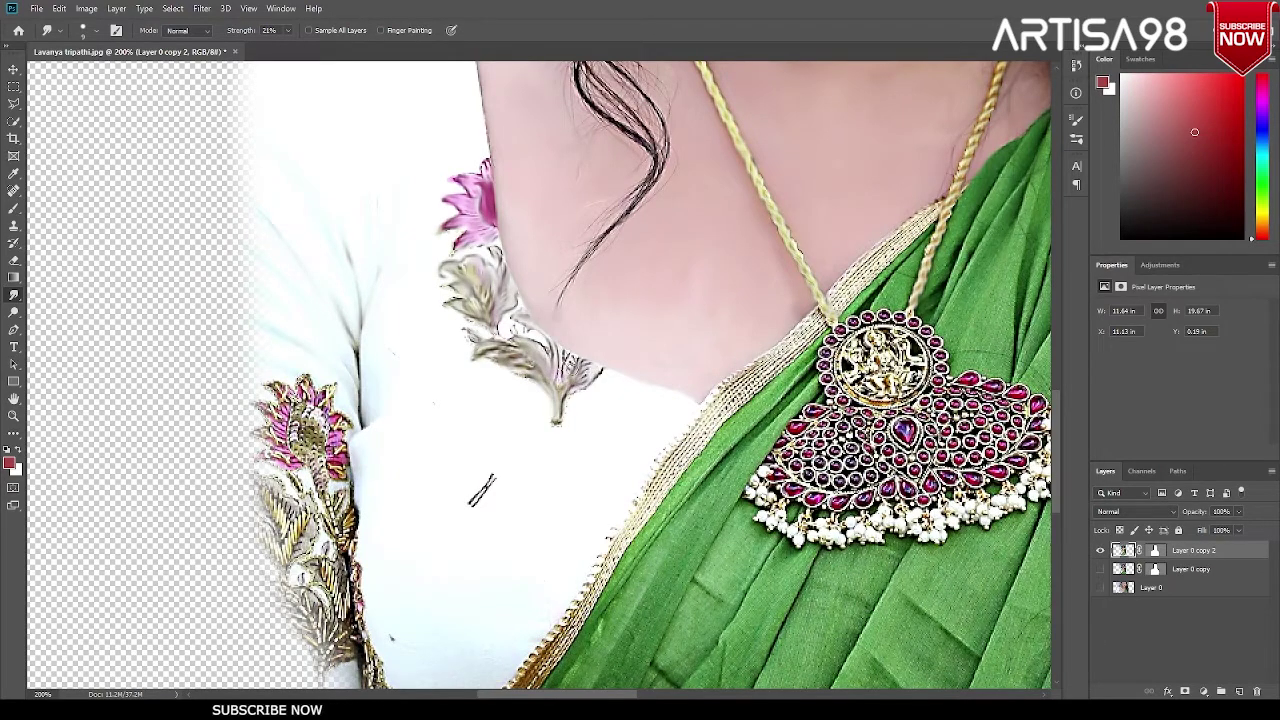
pyautogui.scroll(-3, 555, 370)
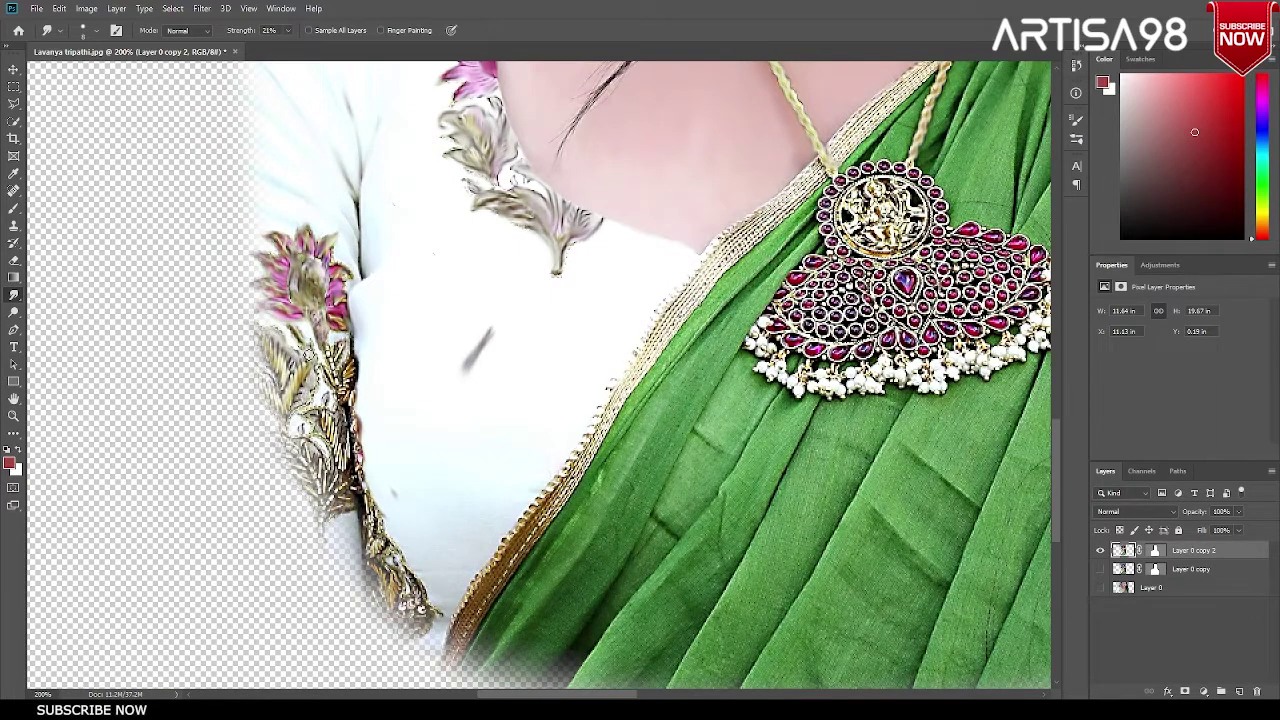
pyautogui.scroll(-2, 340, 380)
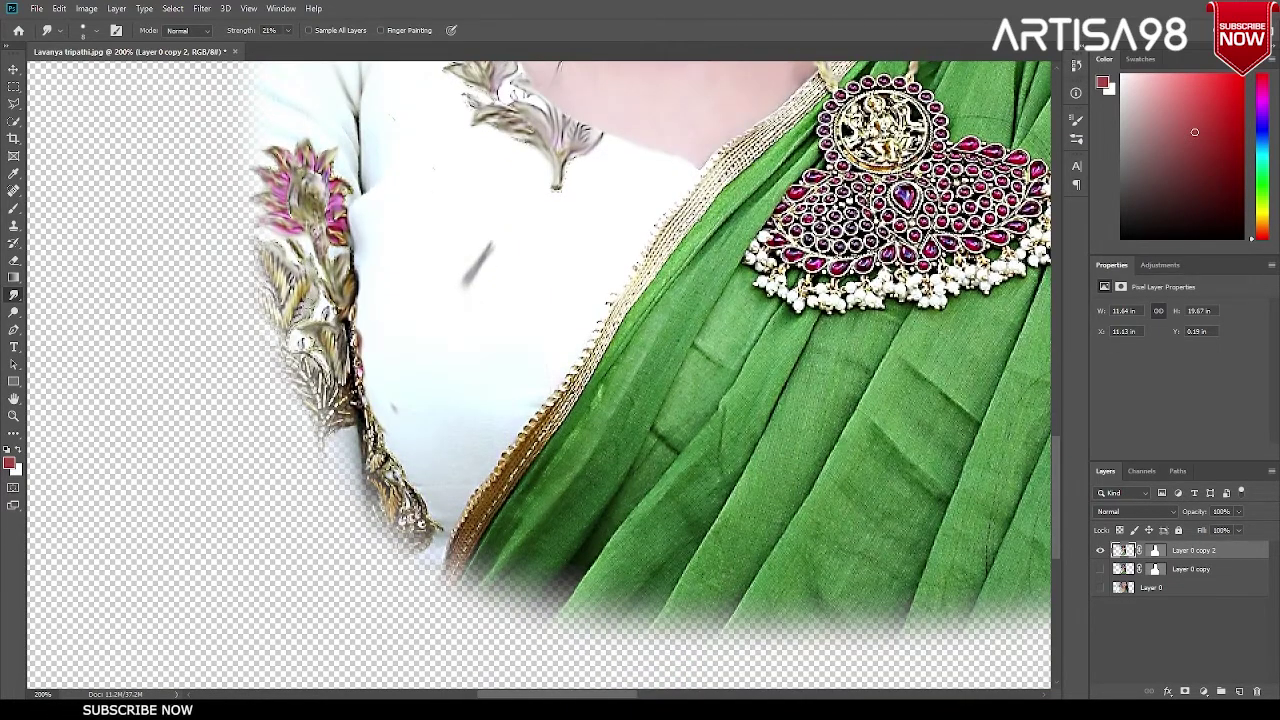
pyautogui.moveTo(360, 385); pyautogui.dragTo(415, 505)
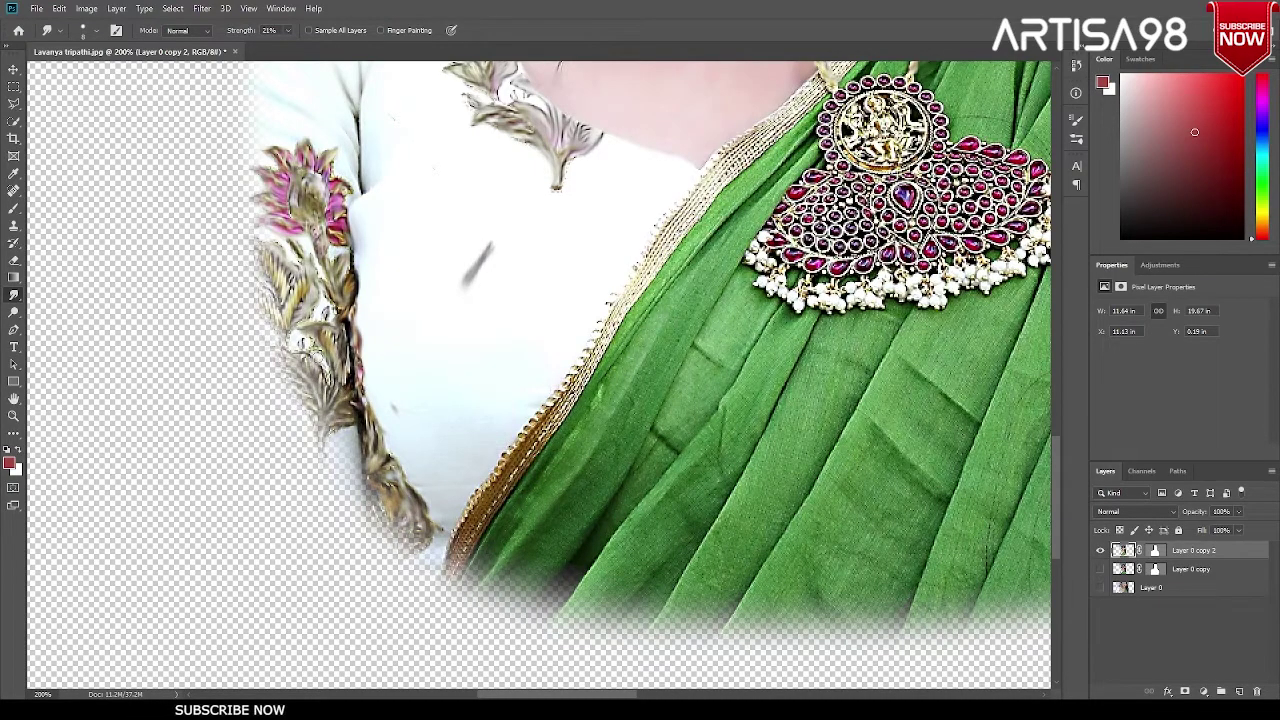
pyautogui.scroll(4, 320, 364)
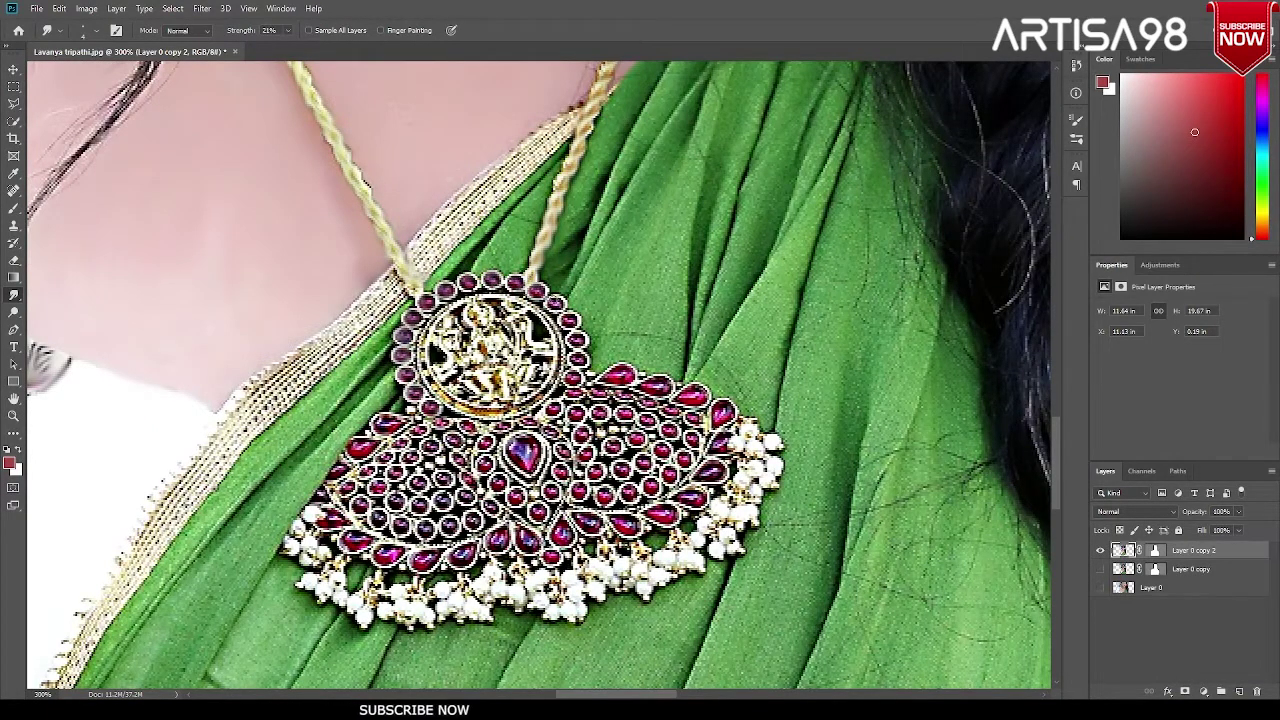
# Step: Smear the pendant's gold deity figure and the pearl drops along its edge
pyautogui.moveTo(575, 364)
pyautogui.mouseDown()
pyautogui.moveTo(440, 340)
pyautogui.moveTo(540, 315)
pyautogui.moveTo(445, 370)
pyautogui.moveTo(520, 330)
pyautogui.moveTo(505, 350)
pyautogui.mouseUp()
pyautogui.scroll(-2, 505, 350)
pyautogui.scroll(-2, 400, 280)
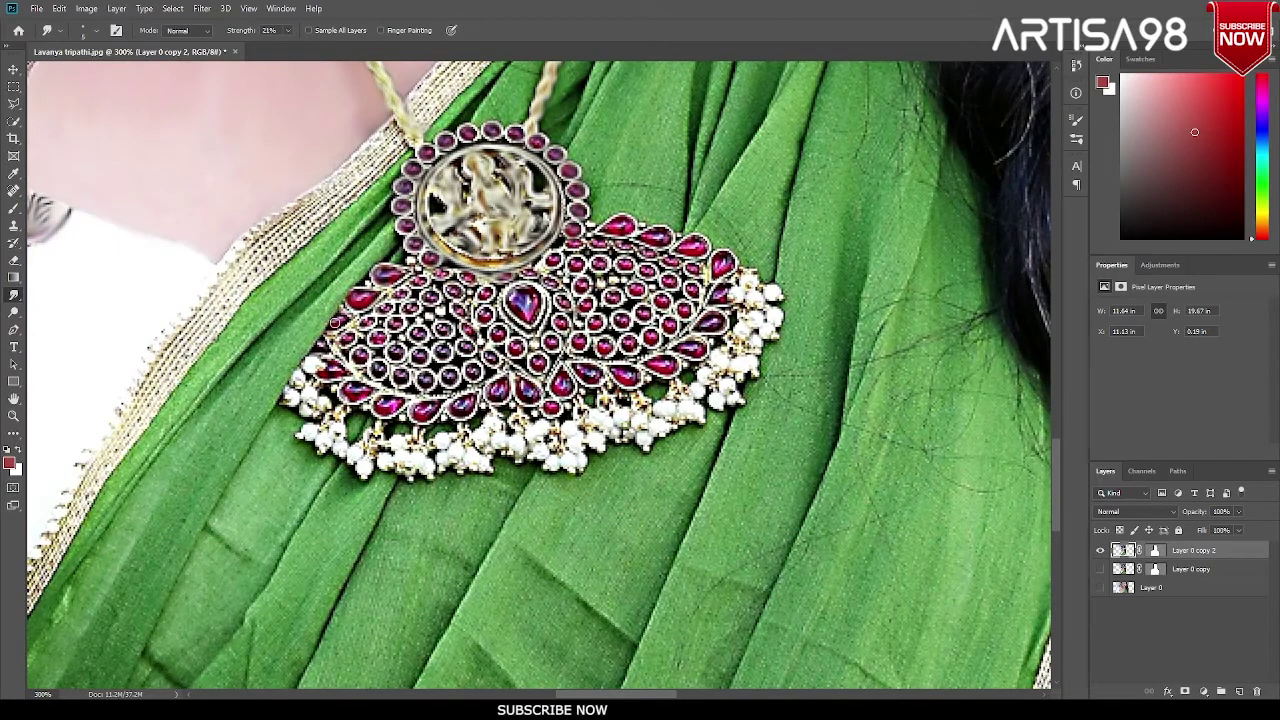
pyautogui.moveTo(305, 410)
pyautogui.mouseDown()
pyautogui.moveTo(320, 372)
pyautogui.moveTo(330, 435)
pyautogui.moveTo(400, 450)
pyautogui.moveTo(550, 440)
pyautogui.moveTo(590, 420)
pyautogui.moveTo(648, 440)
pyautogui.moveTo(740, 345)
pyautogui.moveTo(750, 280)
pyautogui.moveTo(724, 300)
pyautogui.mouseUp()
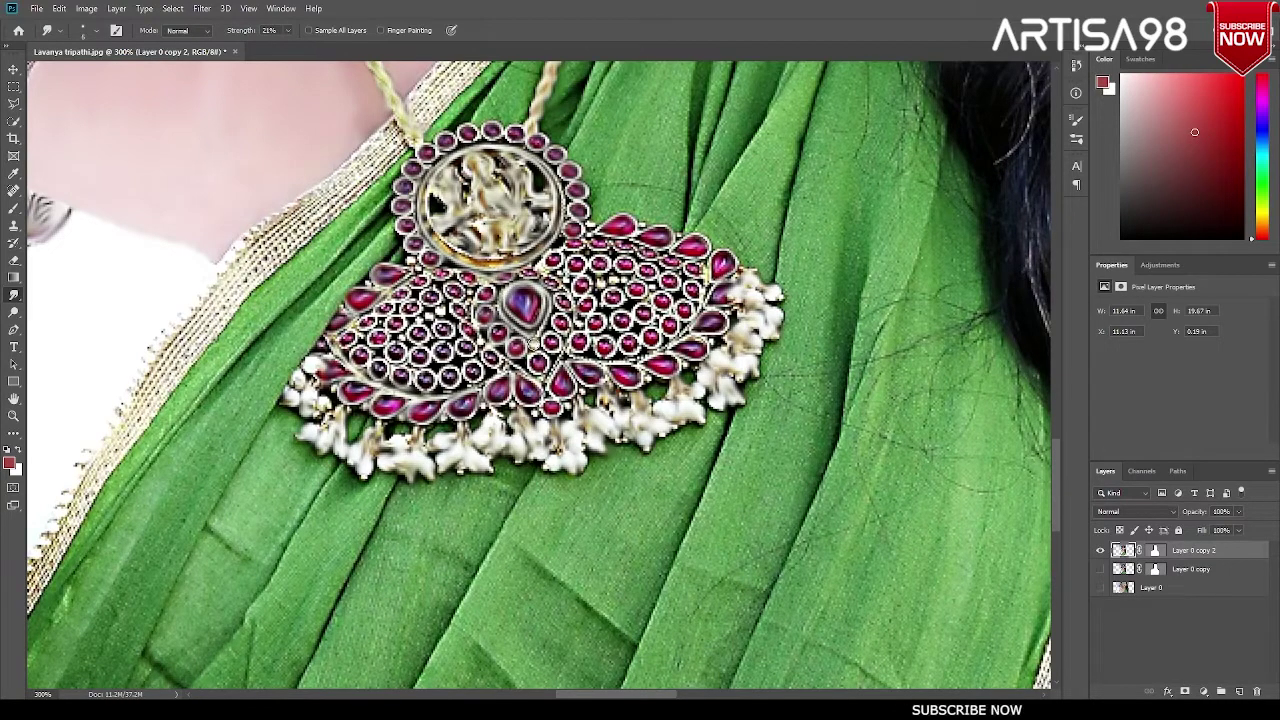
# Step: Blur the pendant's central and left gems into soft painted blobs
pyautogui.moveTo(516, 346); pyautogui.dragTo(560, 296)
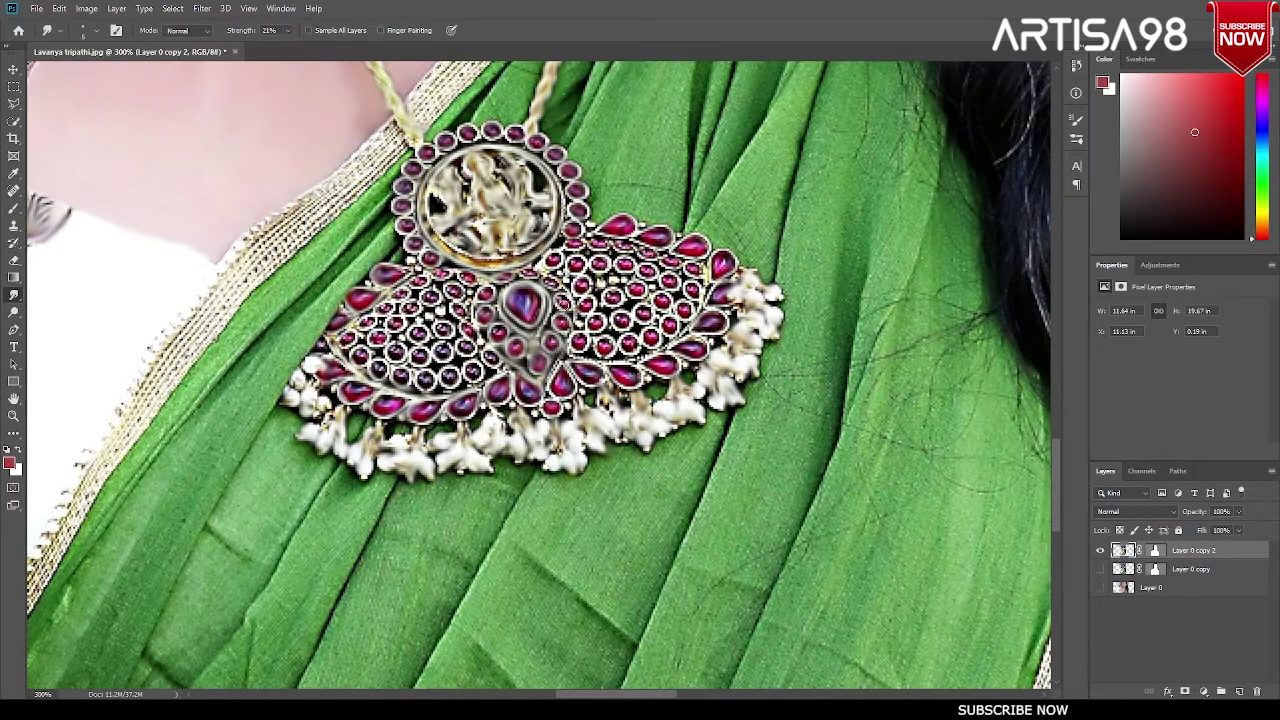
pyautogui.moveTo(482, 336); pyautogui.dragTo(429, 296)
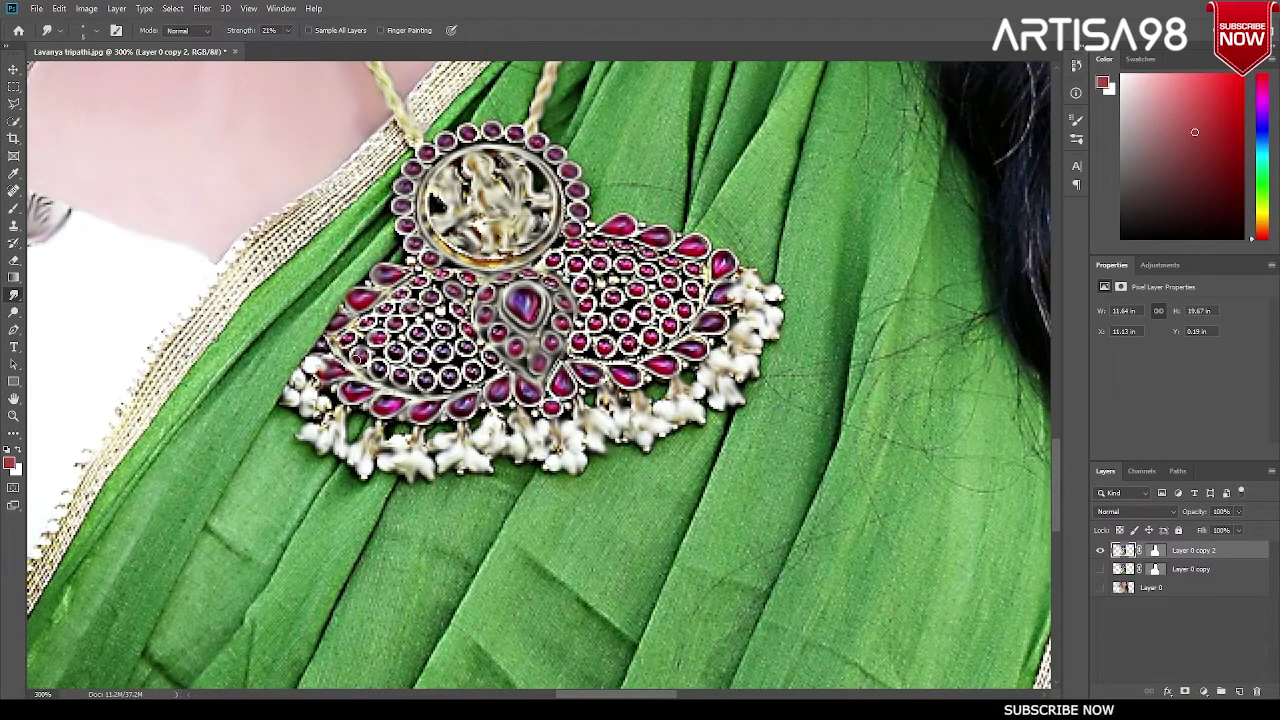
pyautogui.moveTo(358, 356)
pyautogui.mouseDown()
pyautogui.moveTo(424, 282)
pyautogui.moveTo(438, 298)
pyautogui.moveTo(368, 342)
pyautogui.moveTo(405, 345)
pyautogui.moveTo(450, 322)
pyautogui.moveTo(470, 272)
pyautogui.moveTo(422, 380)
pyautogui.moveTo(465, 348)
pyautogui.moveTo(475, 310)
pyautogui.moveTo(505, 372)
pyautogui.moveTo(577, 343)
pyautogui.moveTo(558, 373)
pyautogui.moveTo(660, 364)
pyautogui.moveTo(702, 328)
pyautogui.moveTo(720, 277)
pyautogui.moveTo(680, 240)
pyautogui.moveTo(600, 245)
pyautogui.moveTo(575, 268)
pyautogui.moveTo(600, 340)
pyautogui.moveTo(637, 261)
pyautogui.moveTo(640, 328)
pyautogui.mouseUp()
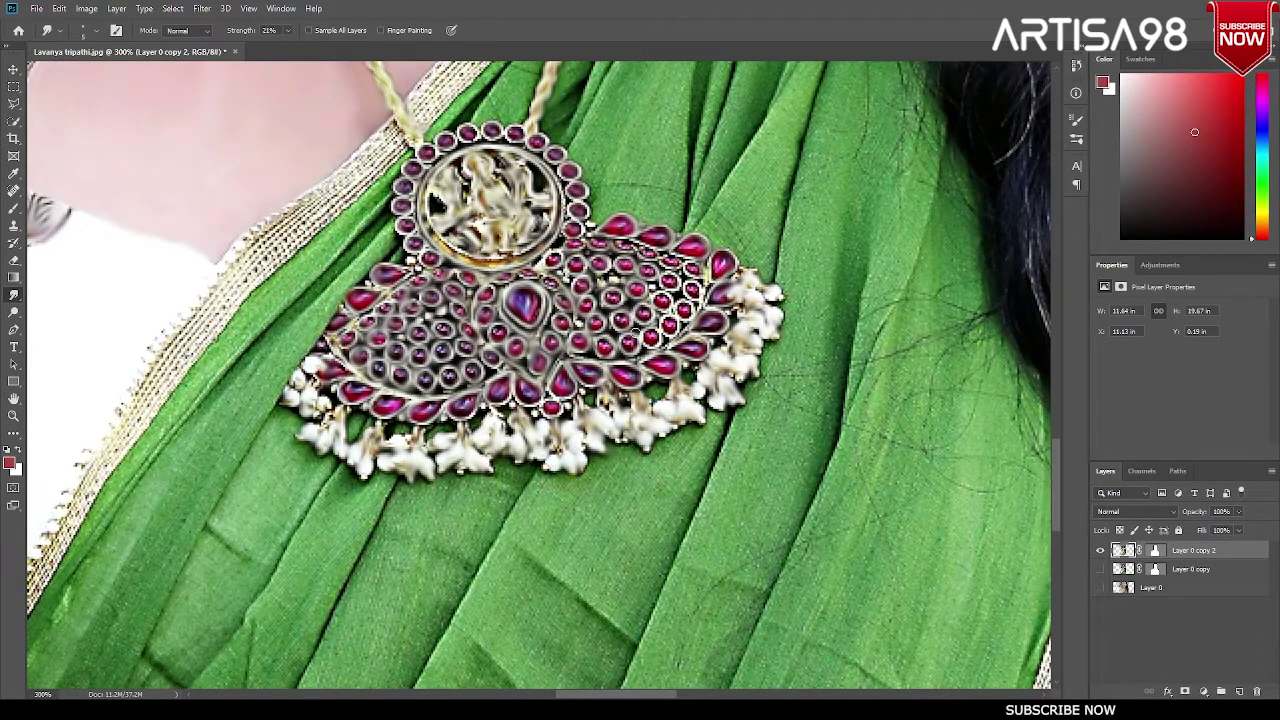
# Step: Smudge the green sari folds below the pendant into smooth painted strokes
pyautogui.hotkey('ctrl', '-')
pyautogui.hotkey('ctrl', '-')
pyautogui.hotkey('ctrl', '-')
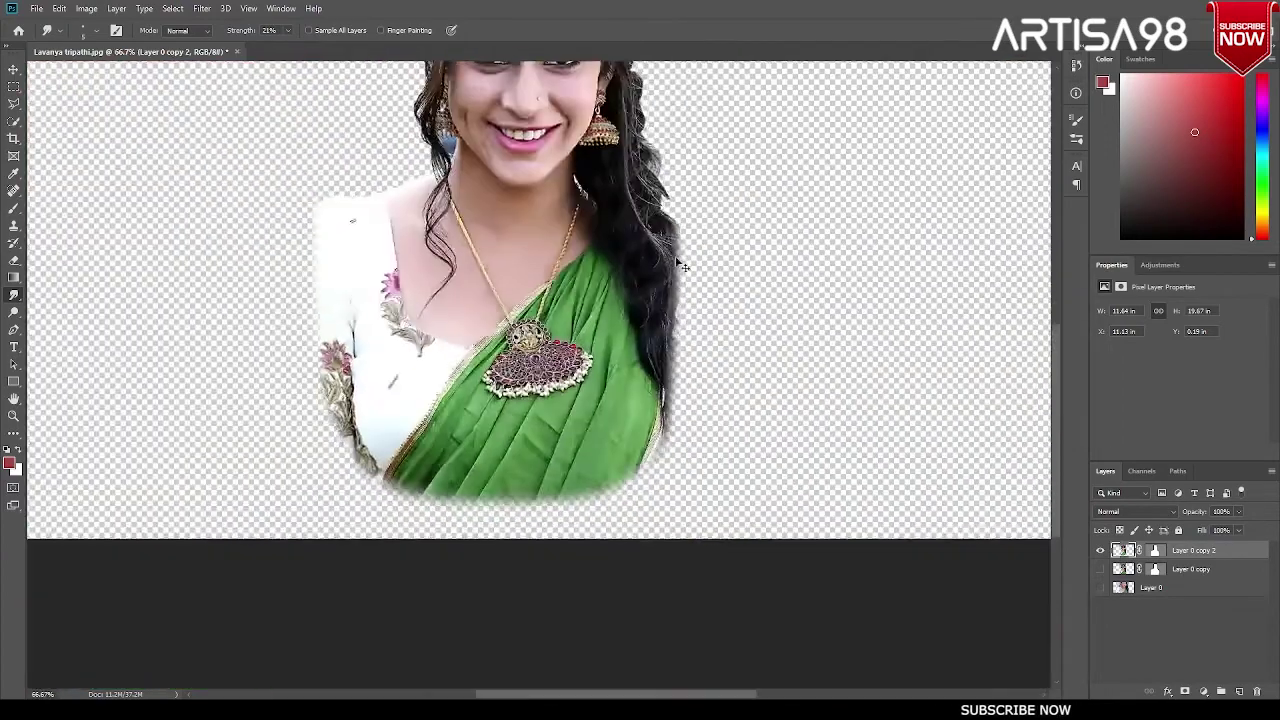
pyautogui.hotkey('ctrl', '+')
pyautogui.hotkey('ctrl', '+')
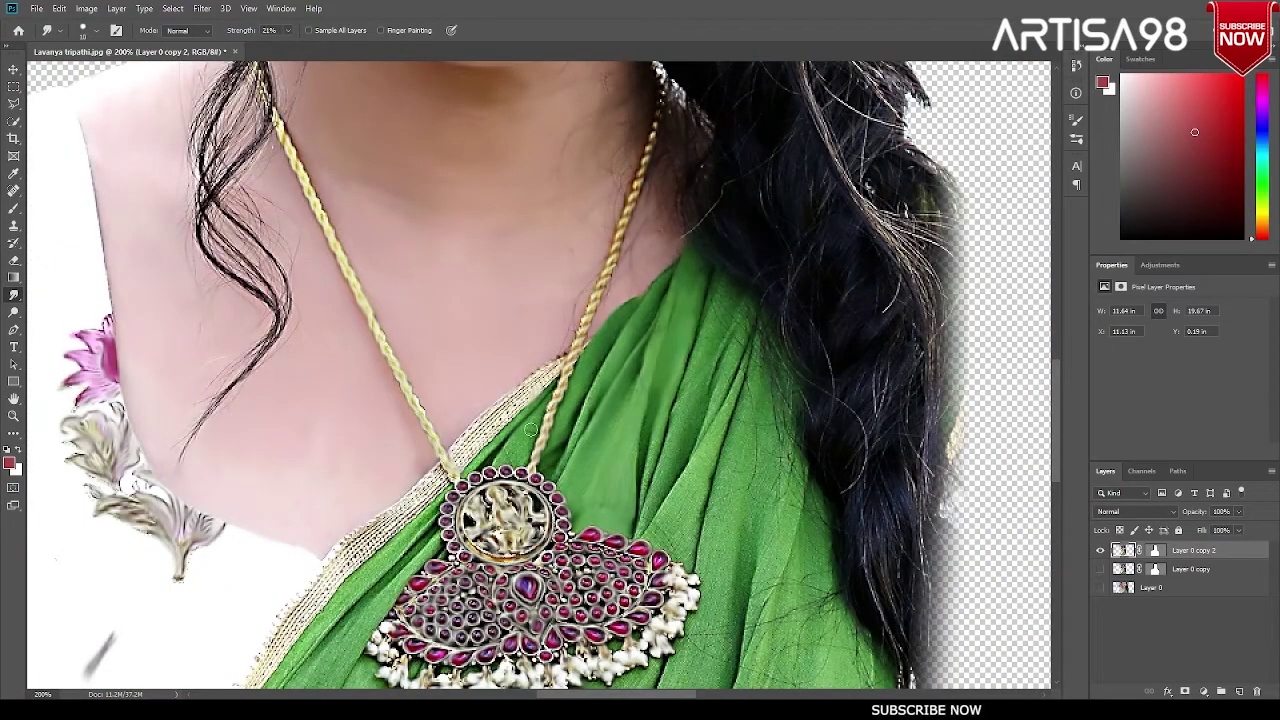
pyautogui.scroll(-3, 475, 455)
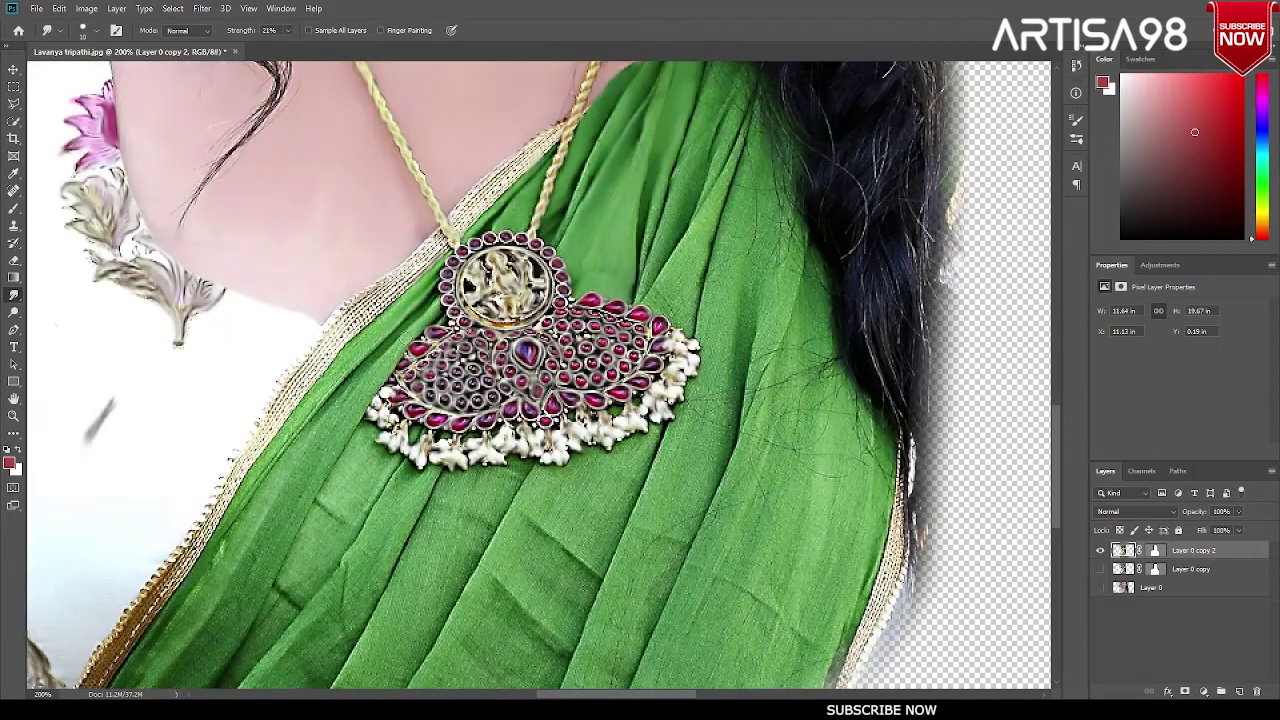
pyautogui.scroll(-2, 350, 340)
pyautogui.scroll(-1, 320, 310)
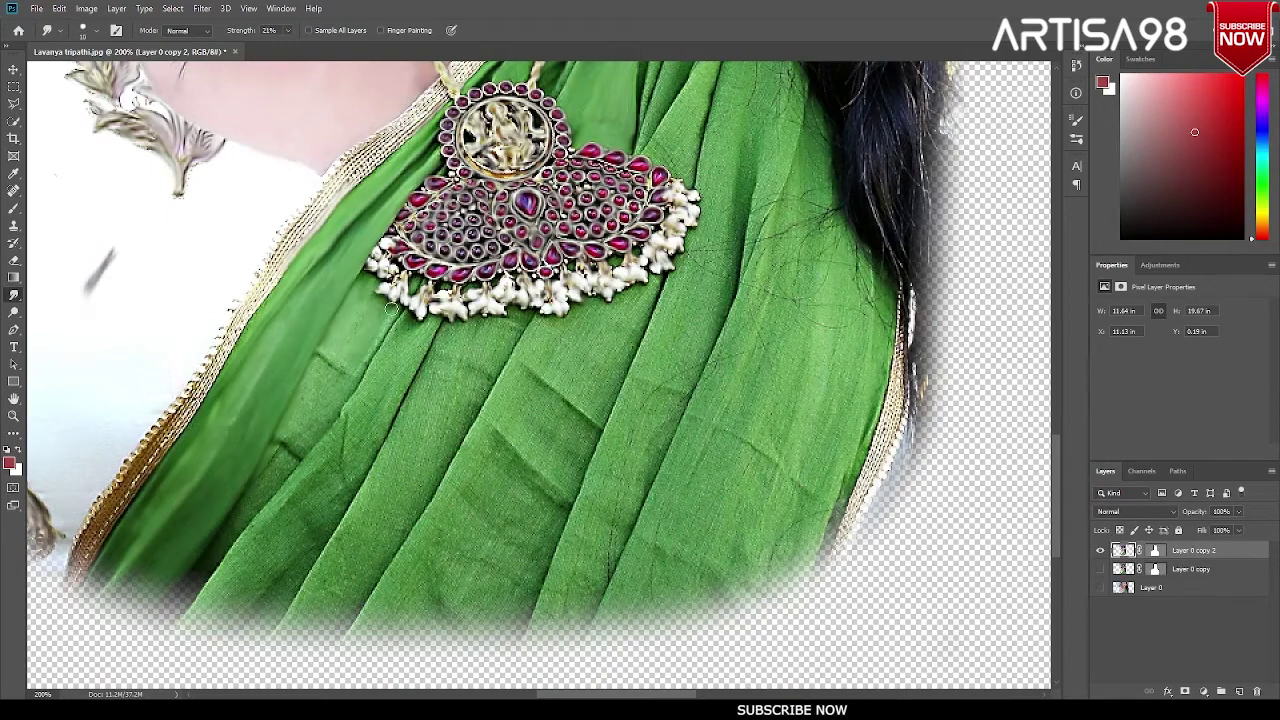
pyautogui.moveTo(312, 405)
pyautogui.mouseDown()
pyautogui.moveTo(285, 460)
pyautogui.moveTo(420, 330)
pyautogui.moveTo(405, 385)
pyautogui.mouseUp()
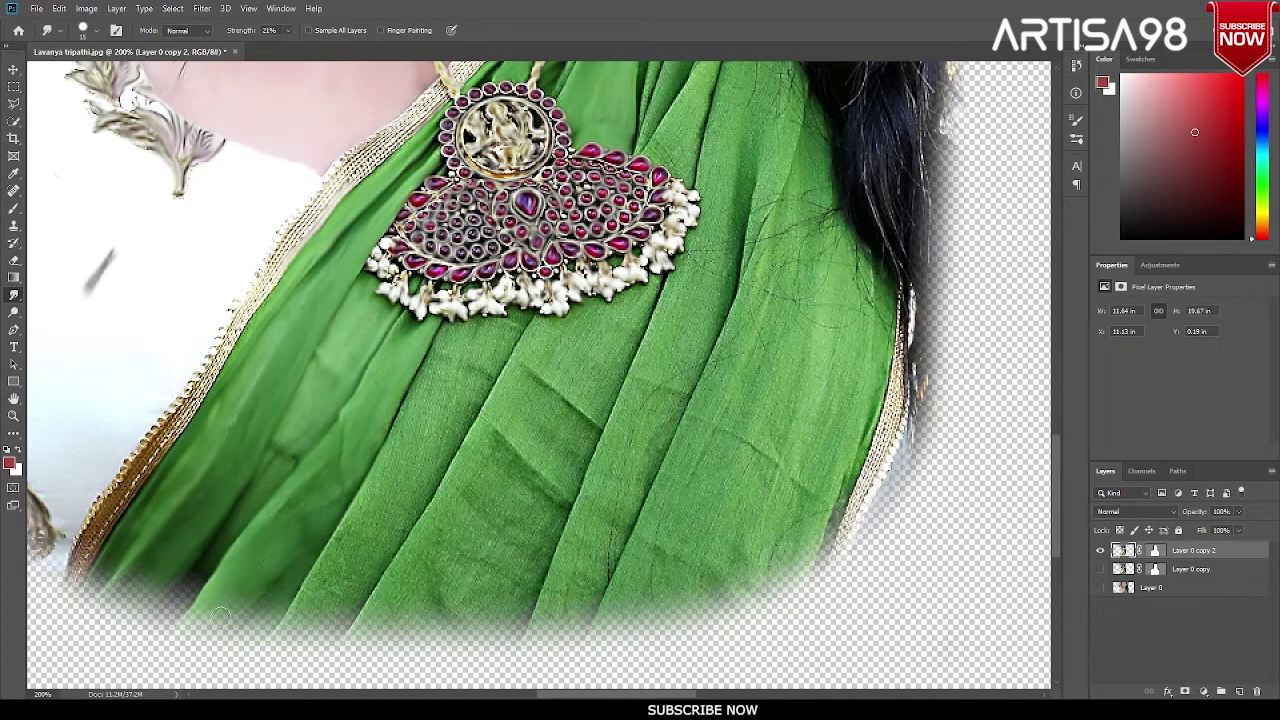
# Step: Smooth the noisy fabric texture on the right side of the sari
pyautogui.scroll(1, 300, 530)
pyautogui.scroll(-1, 463, 401)
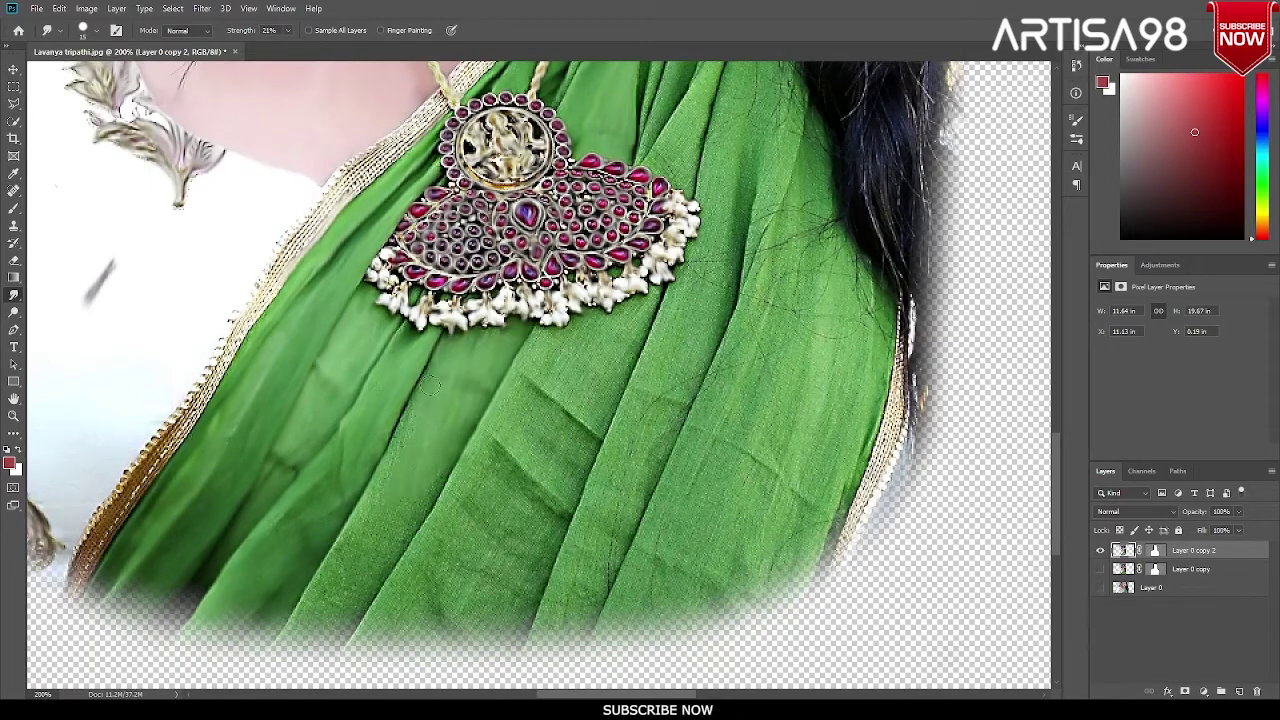
pyautogui.scroll(3, 500, 420)
pyautogui.scroll(2, 600, 360)
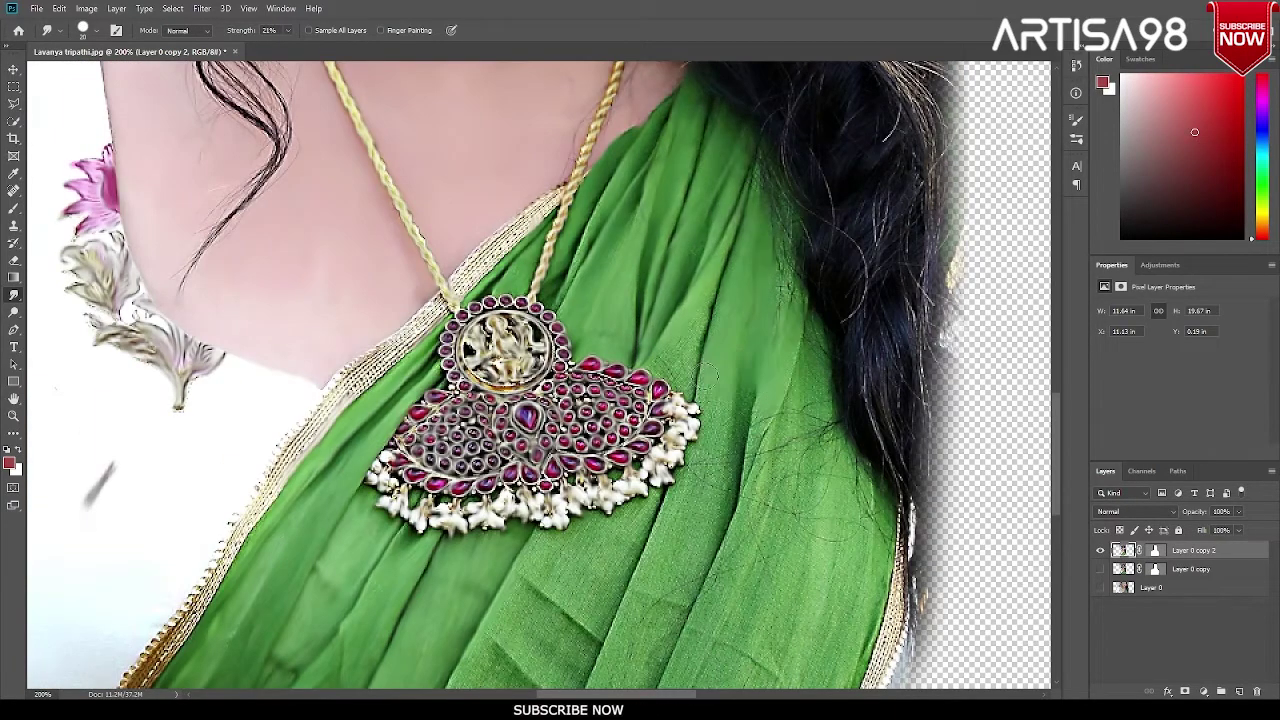
pyautogui.scroll(-1, 680, 360)
pyautogui.scroll(-1, 697, 330)
pyautogui.scroll(-1, 690, 330)
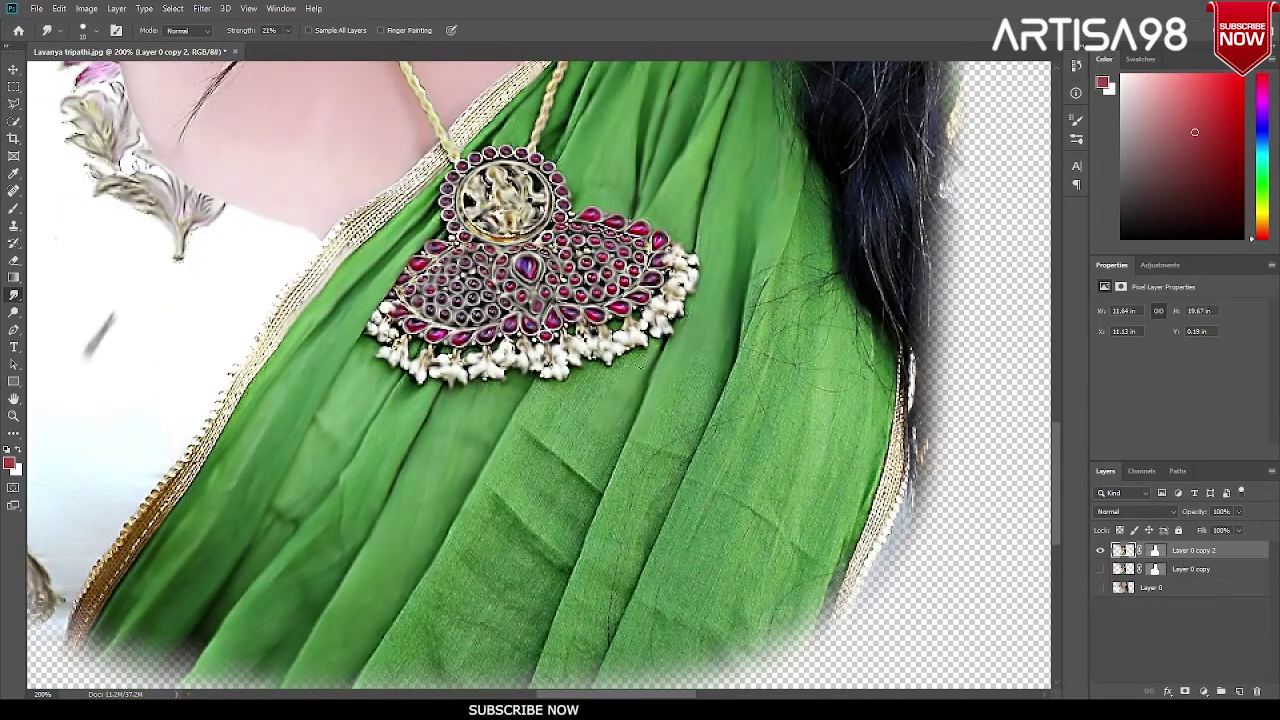
pyautogui.scroll(-1, 560, 420)
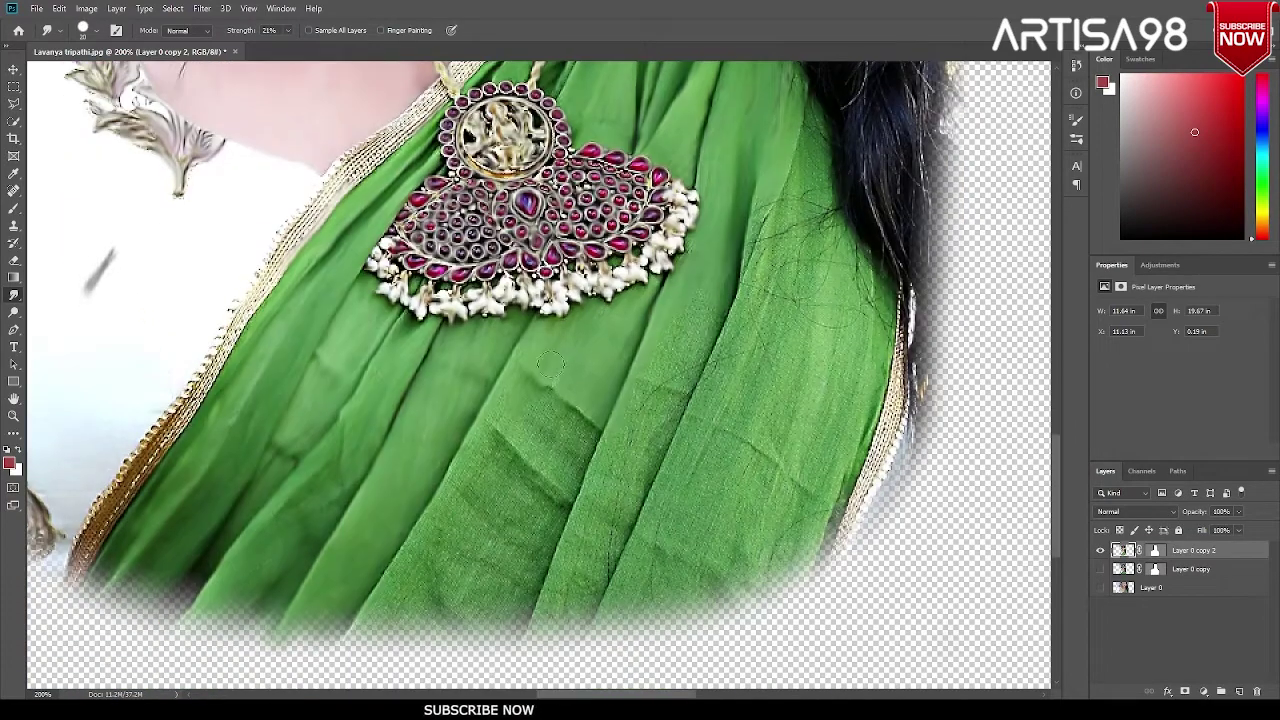
pyautogui.scroll(-1, 498, 418)
pyautogui.scroll(-1, 490, 330)
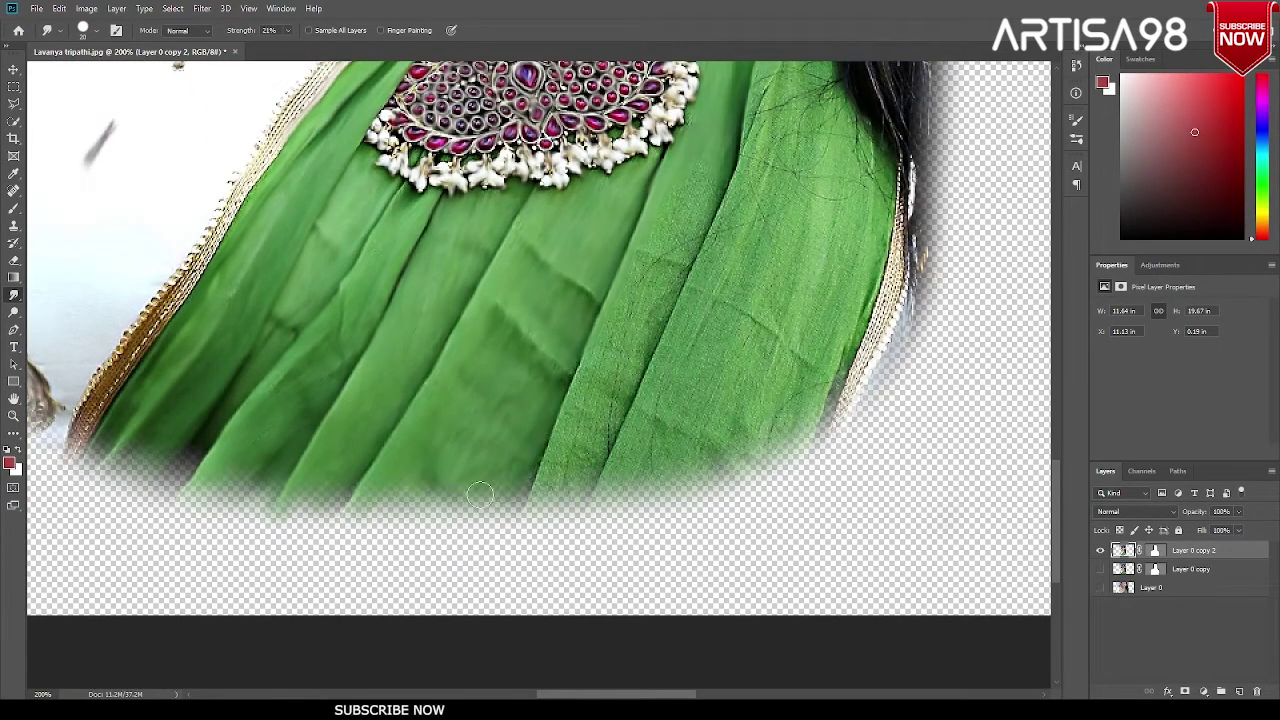
pyautogui.scroll(1, 600, 350)
pyautogui.scroll(1, 632, 322)
pyautogui.scroll(1, 640, 330)
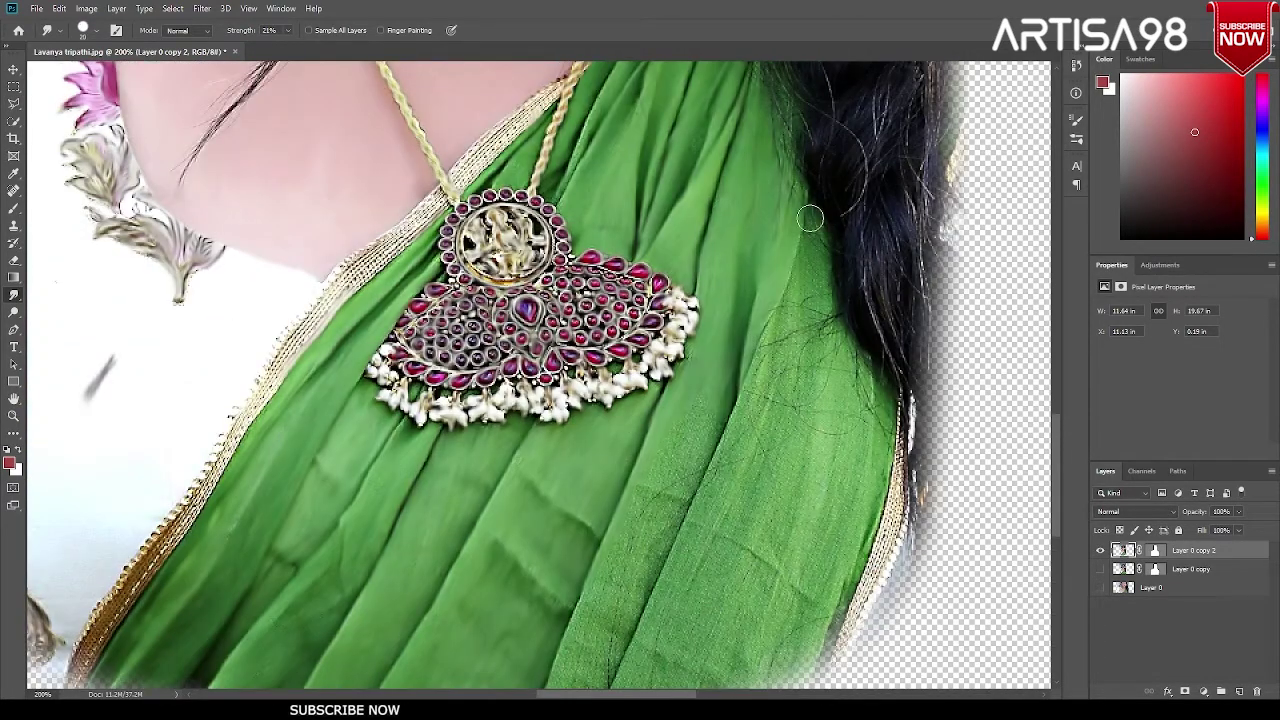
pyautogui.scroll(-1, 700, 410)
pyautogui.scroll(-1, 672, 433)
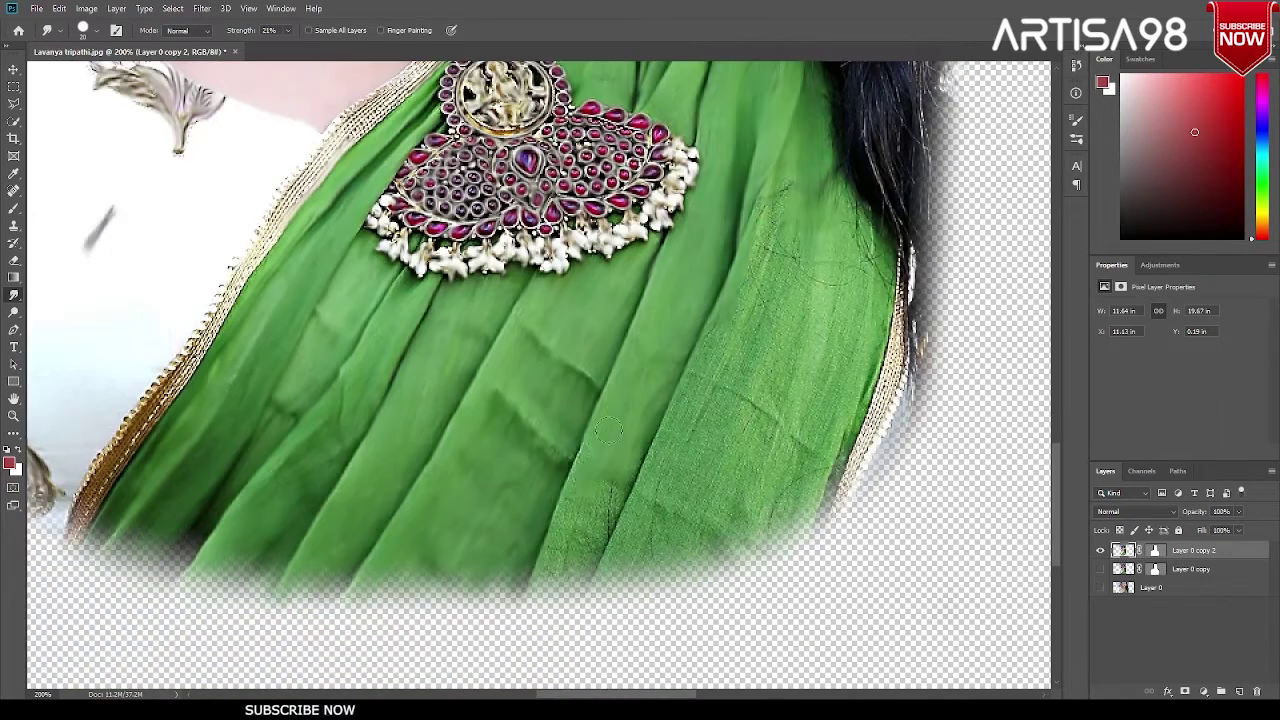
pyautogui.scroll(1, 560, 566)
pyautogui.moveTo(765, 233); pyautogui.dragTo(751, 318)
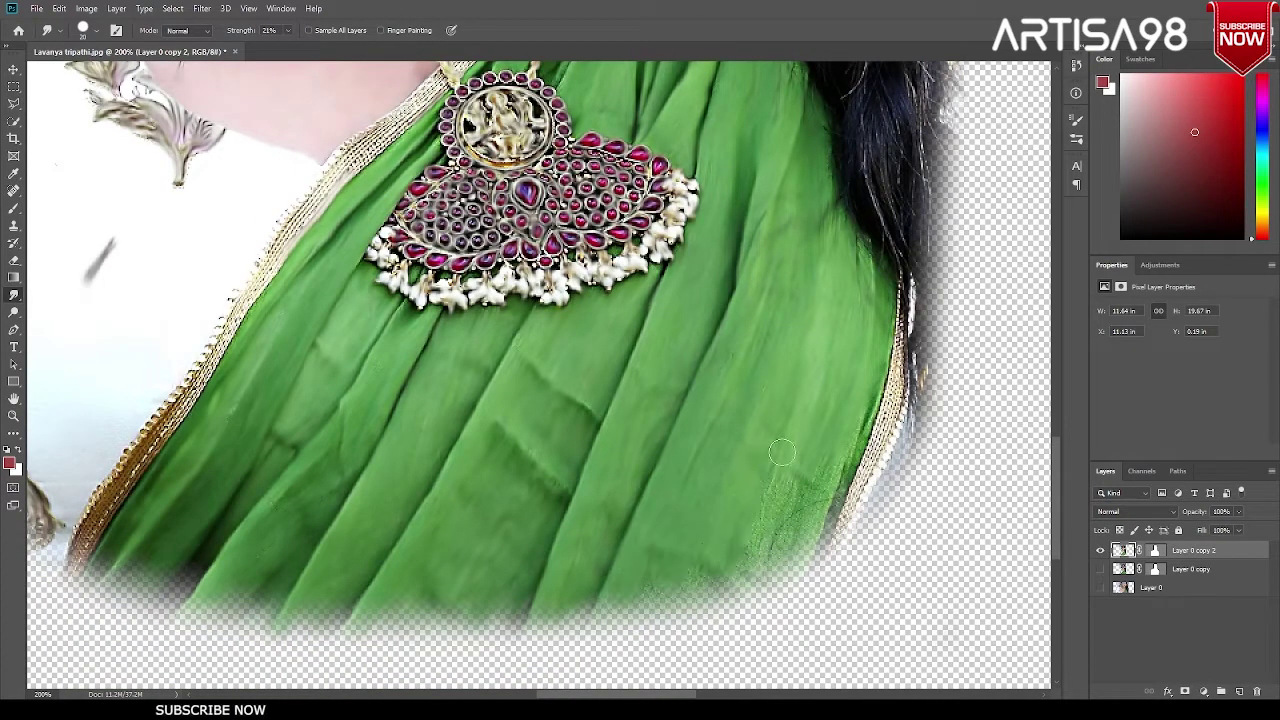
# Step: Zoom in on the face, then zoom back to view the whole cutout
pyautogui.scroll(1, 858, 427)
pyautogui.hscroll(-6, 840, 580)
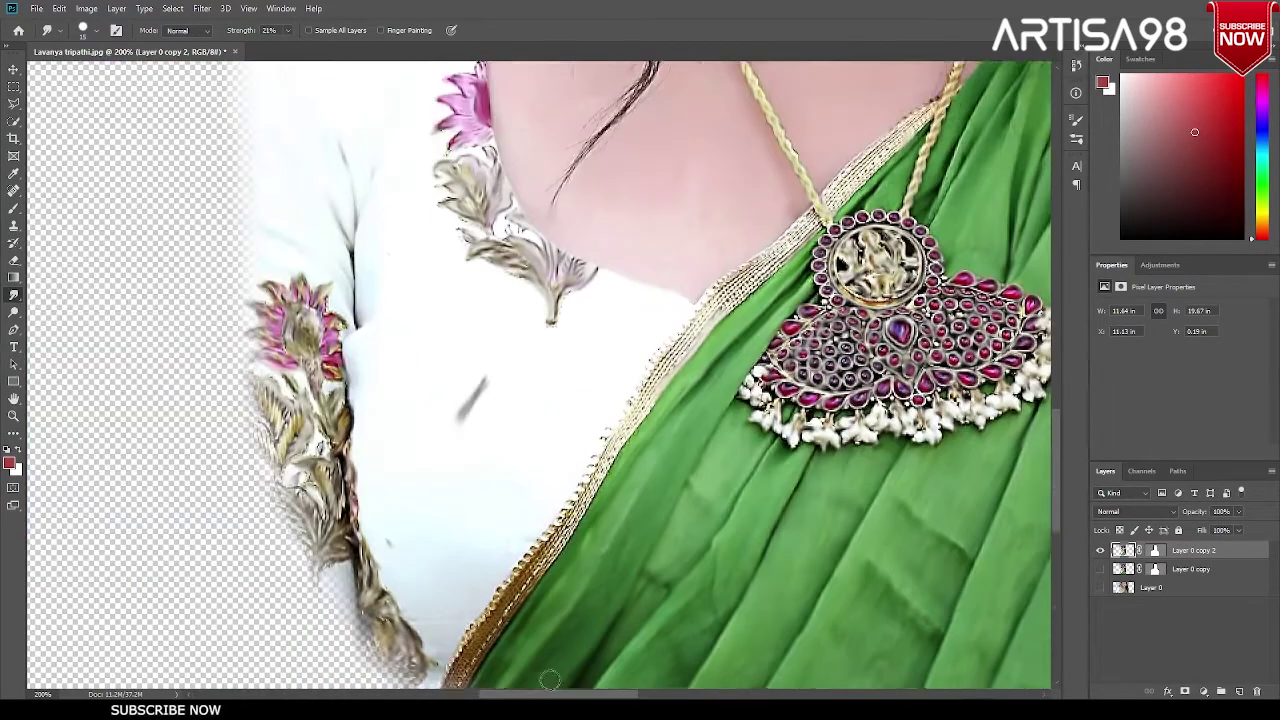
pyautogui.scroll(2, 870, 300)
pyautogui.scroll(-2, 690, 380)
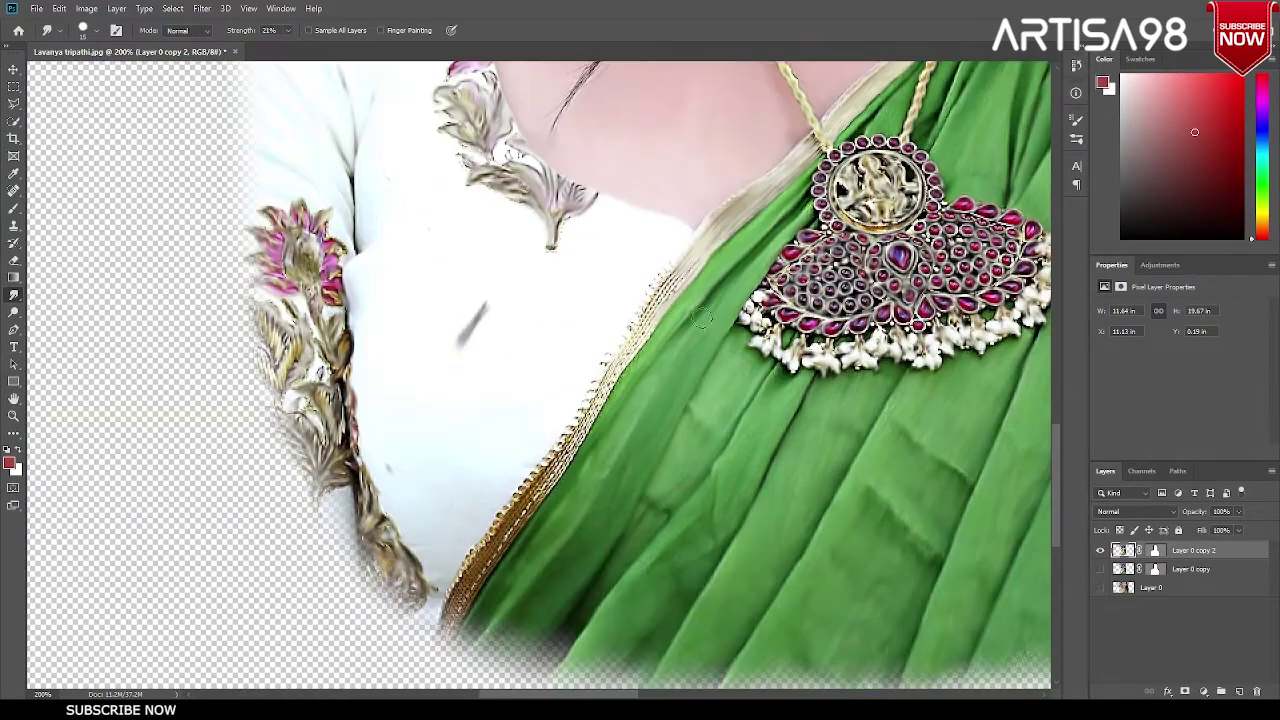
pyautogui.scroll(-2, 600, 390)
pyautogui.hotkey('ctrl', '0')
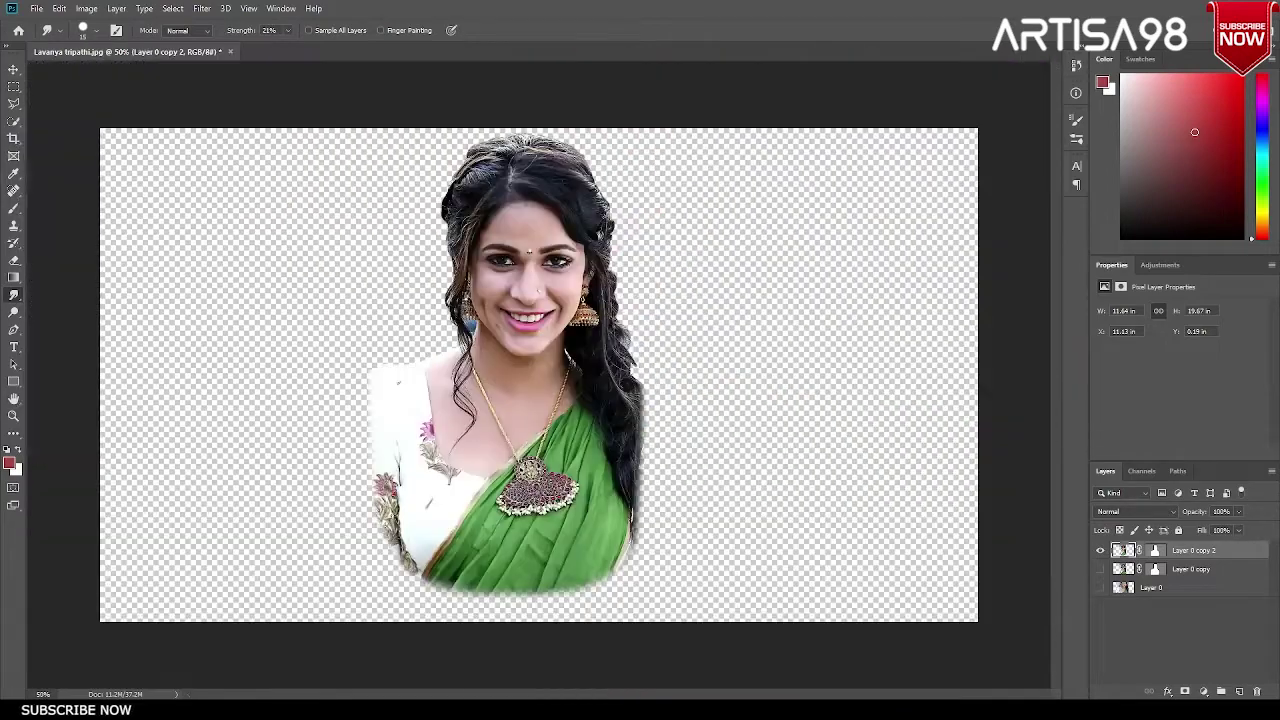
pyautogui.scroll(5, 750, 290)
pyautogui.scroll(4, 750, 290)
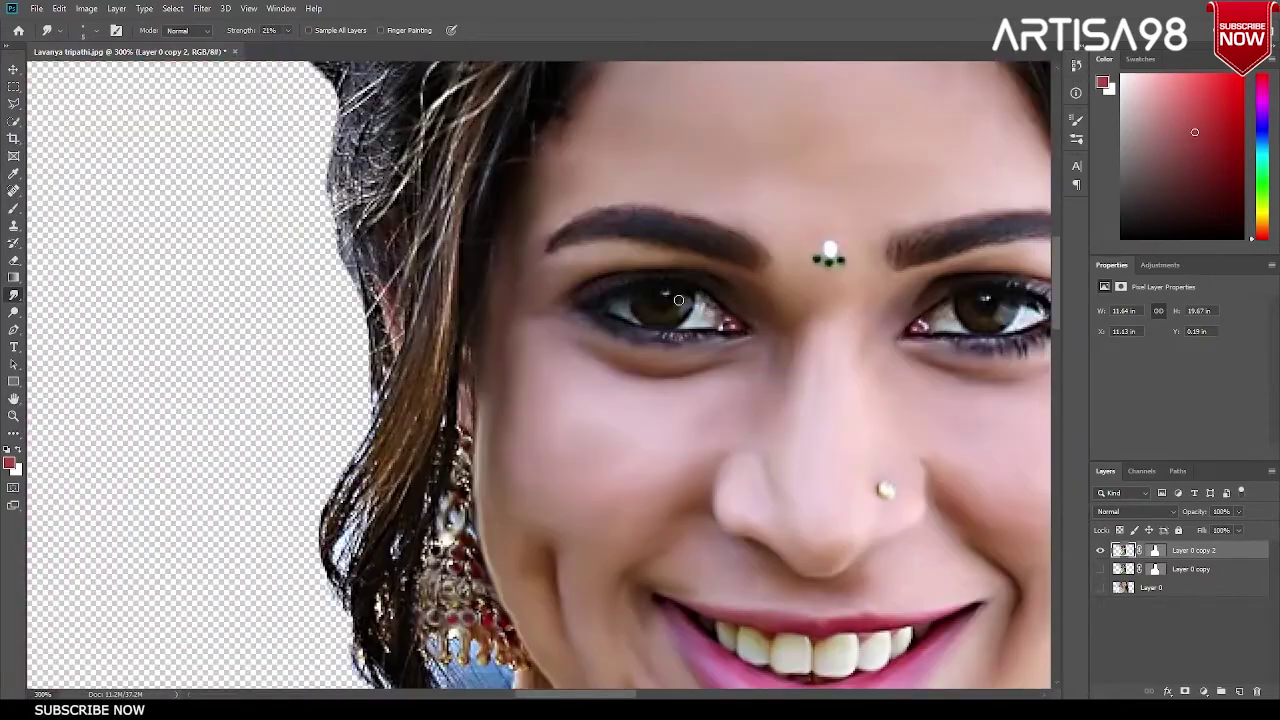
pyautogui.hscroll(3, 540, 375)
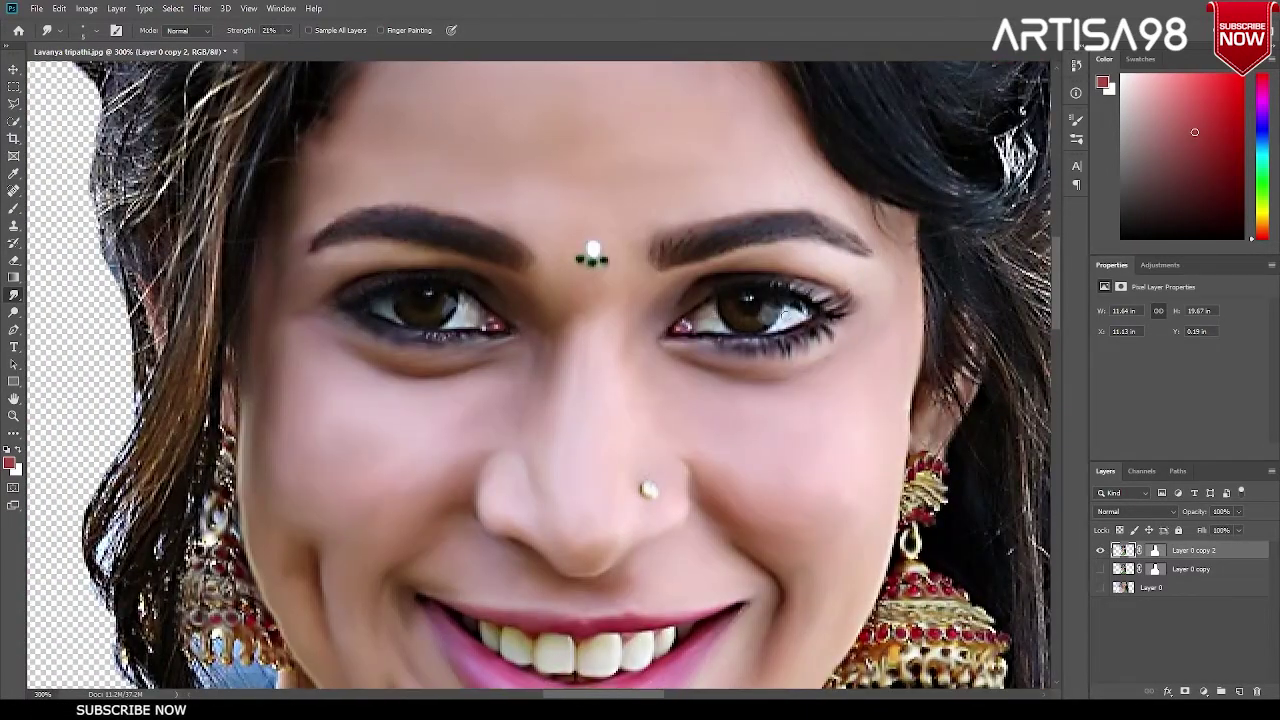
pyautogui.hotkey('ctrl', '1')
# Step: Add a new empty layer above the portrait and name it 'eyes'
pyautogui.hotkey('ctrl', 'j')
pyautogui.click(1239, 691)
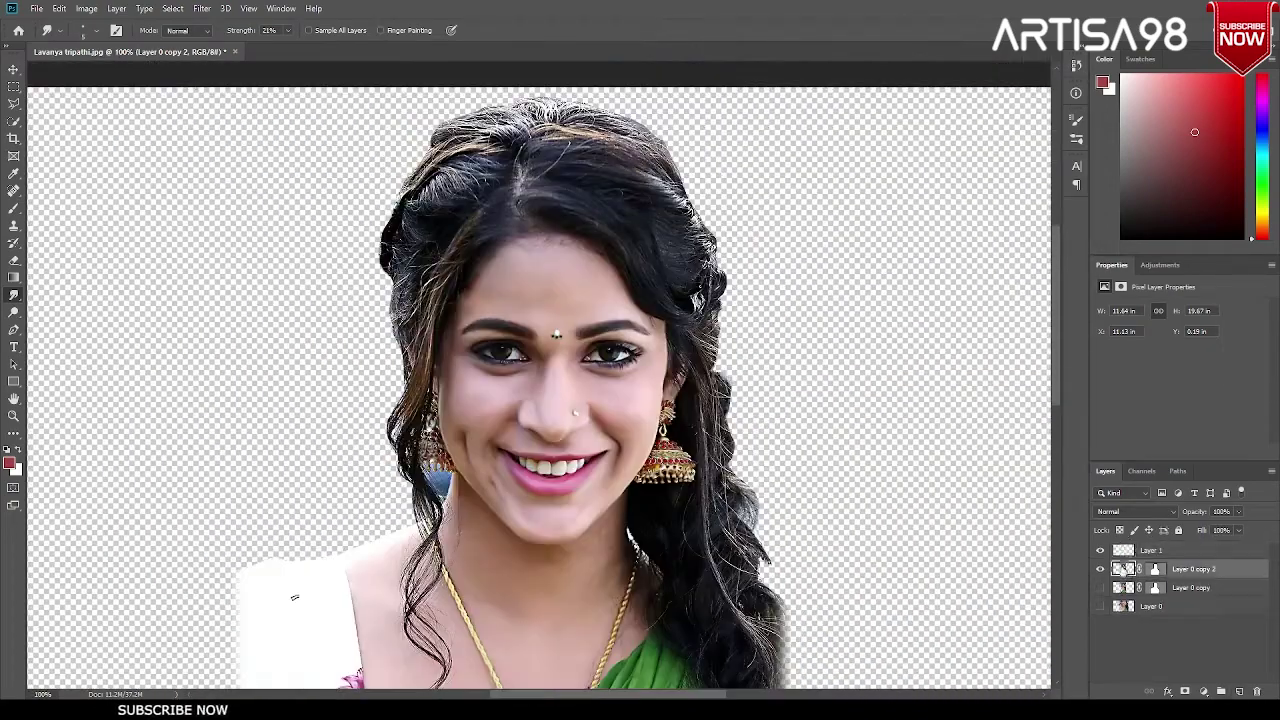
pyautogui.doubleClick(1151, 550)
pyautogui.write('eyes')
pyautogui.press('Return')
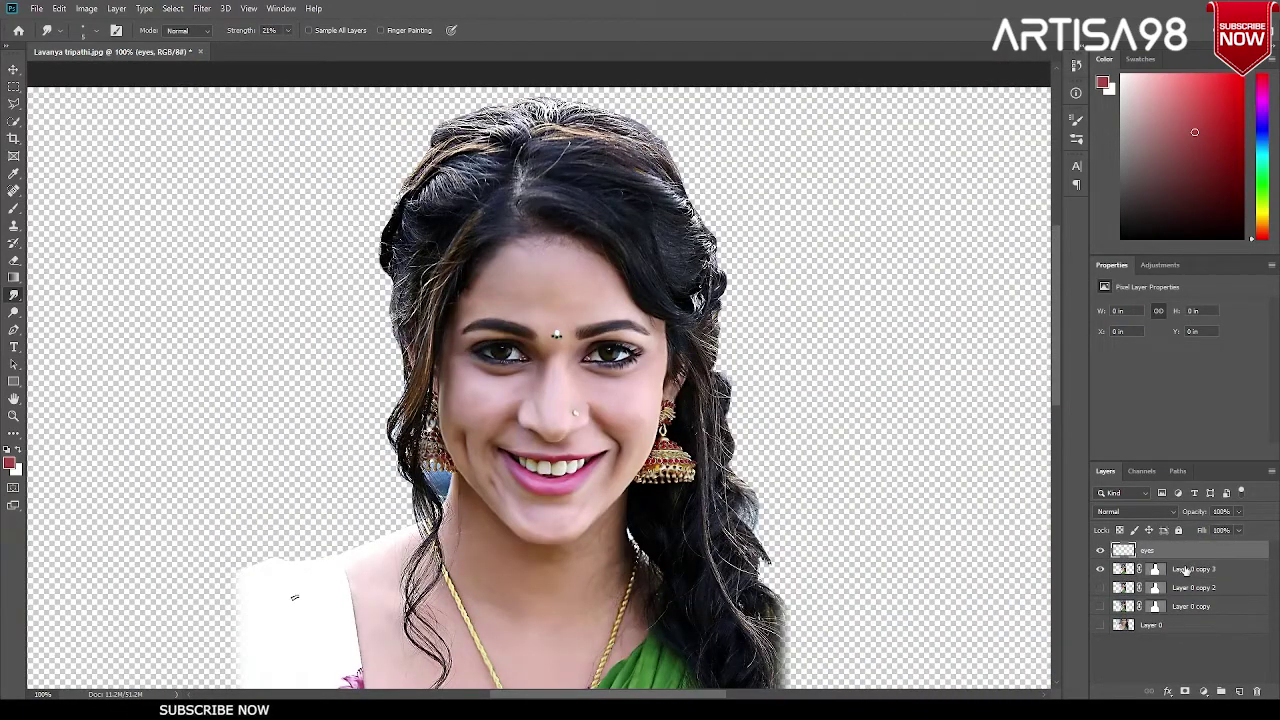
# Step: Zoom in on the eyes and test a faint Brush stroke along the eye
pyautogui.hotkey('ctrl', '+')
pyautogui.hotkey('ctrl', '+')
pyautogui.press('b')
pyautogui.rightClick(800, 110)
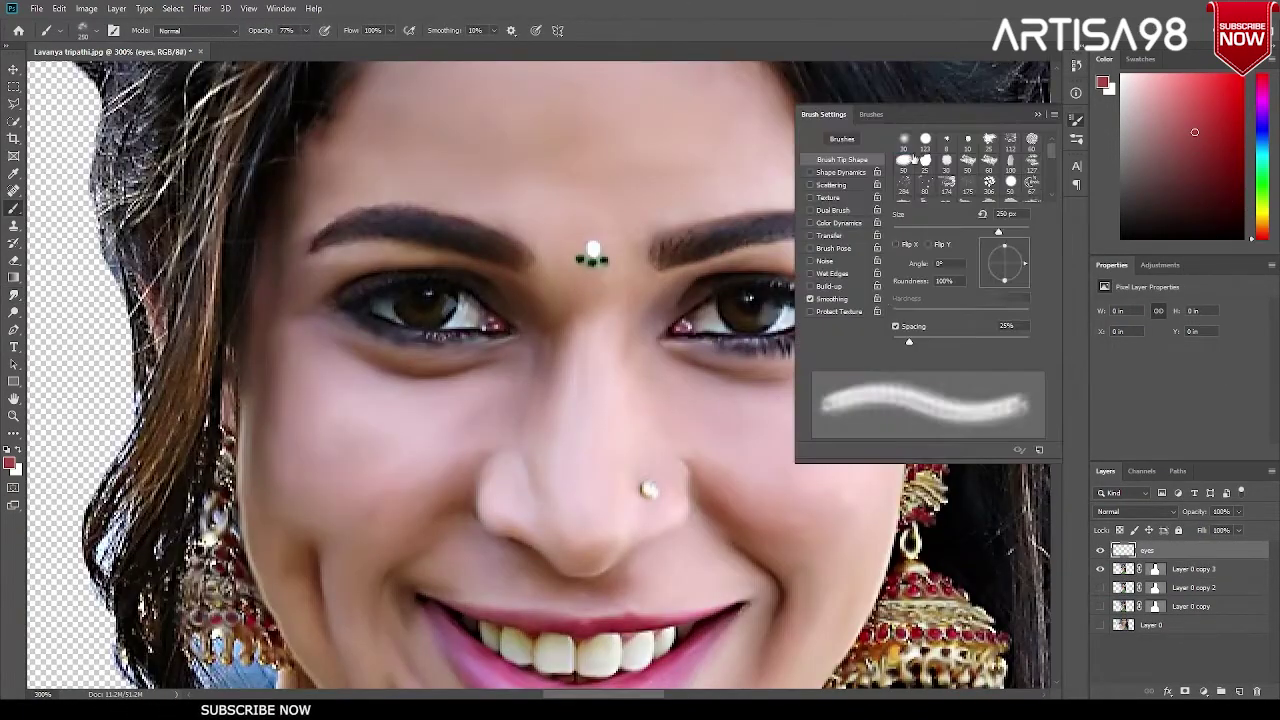
pyautogui.press('Escape')
pyautogui.hotkey('ctrl', '+')
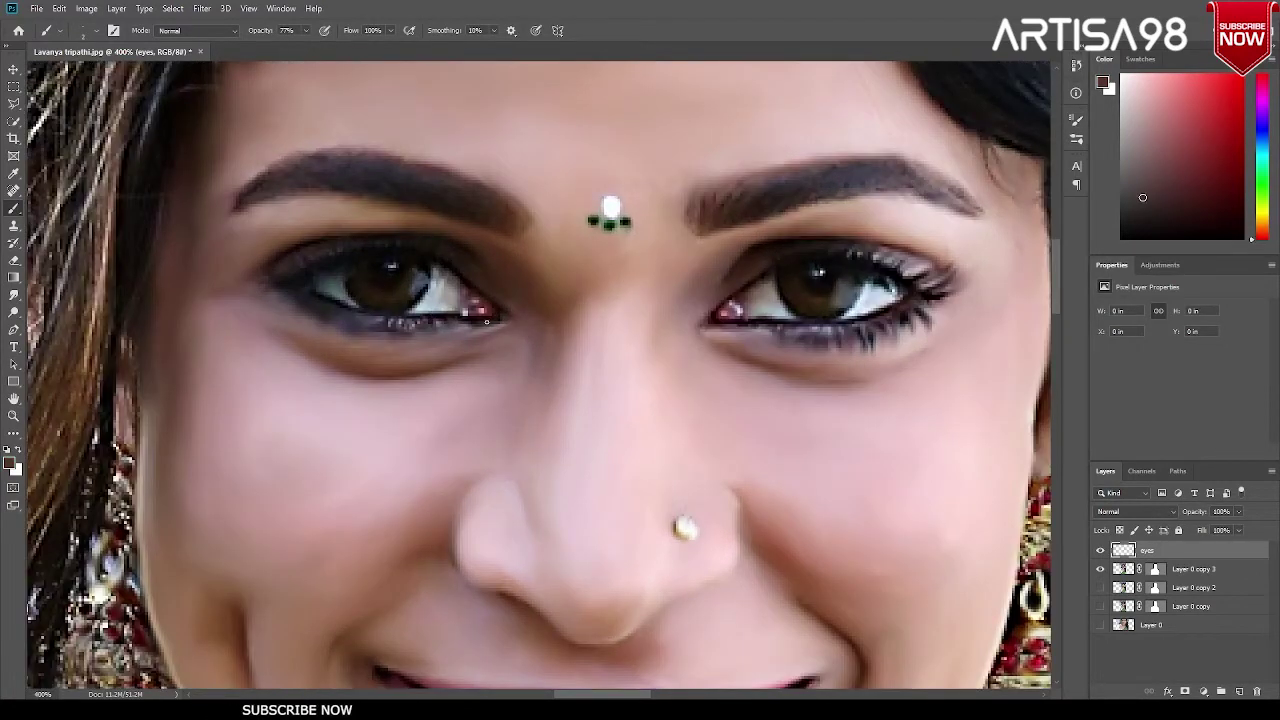
pyautogui.moveTo(487, 321); pyautogui.dragTo(310, 289)
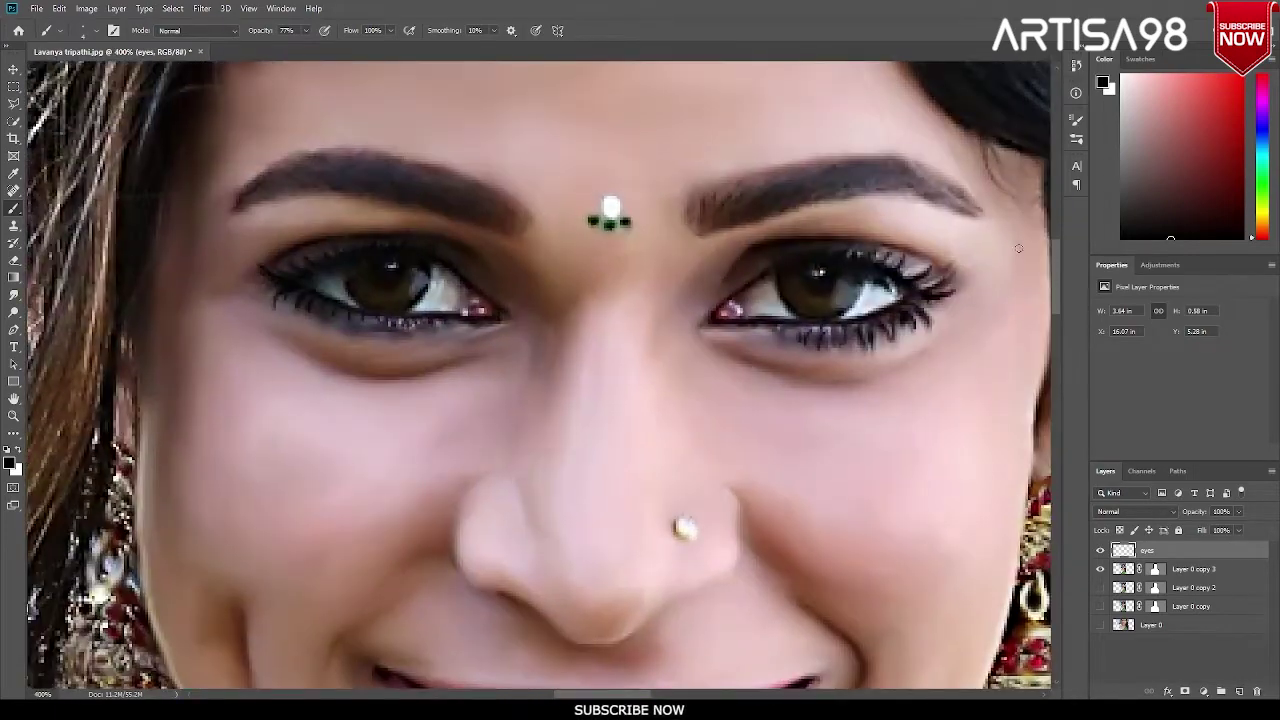
# Step: Paint both irises a bright golden amber using orange-gold tones
pyautogui.moveTo(1254, 230); pyautogui.dragTo(1252, 224)
pyautogui.click(1239, 85)
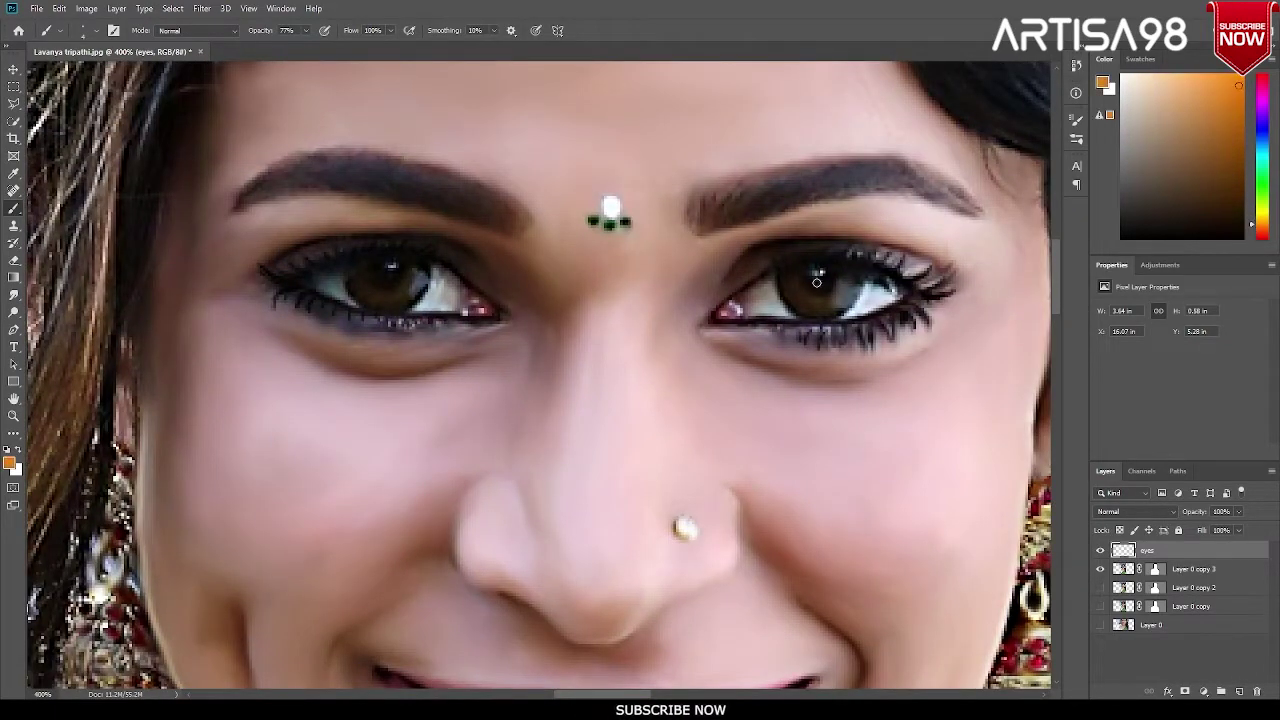
pyautogui.moveTo(786, 272)
pyautogui.mouseDown()
pyautogui.moveTo(790, 288)
pyautogui.moveTo(850, 292)
pyautogui.moveTo(792, 282)
pyautogui.mouseUp()
pyautogui.hotkey('ctrl', 'z')
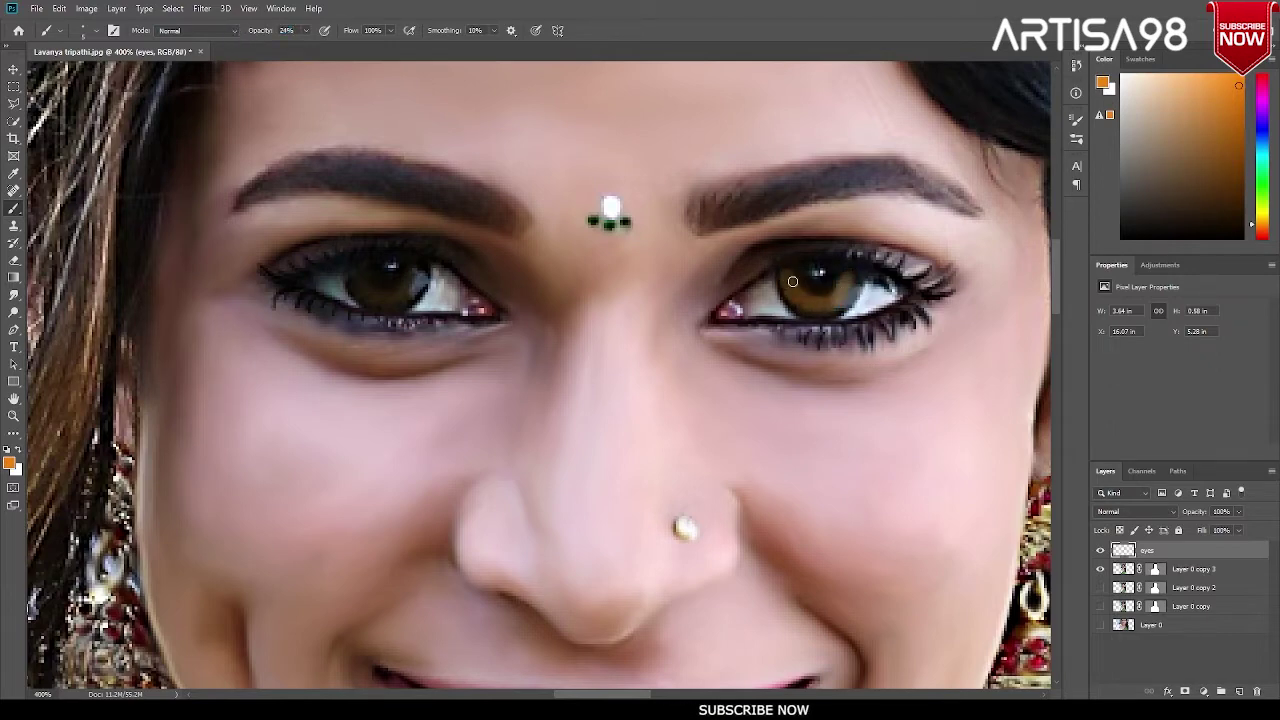
pyautogui.moveTo(368, 285)
pyautogui.mouseDown()
pyautogui.moveTo(378, 290)
pyautogui.moveTo(363, 282)
pyautogui.mouseUp()
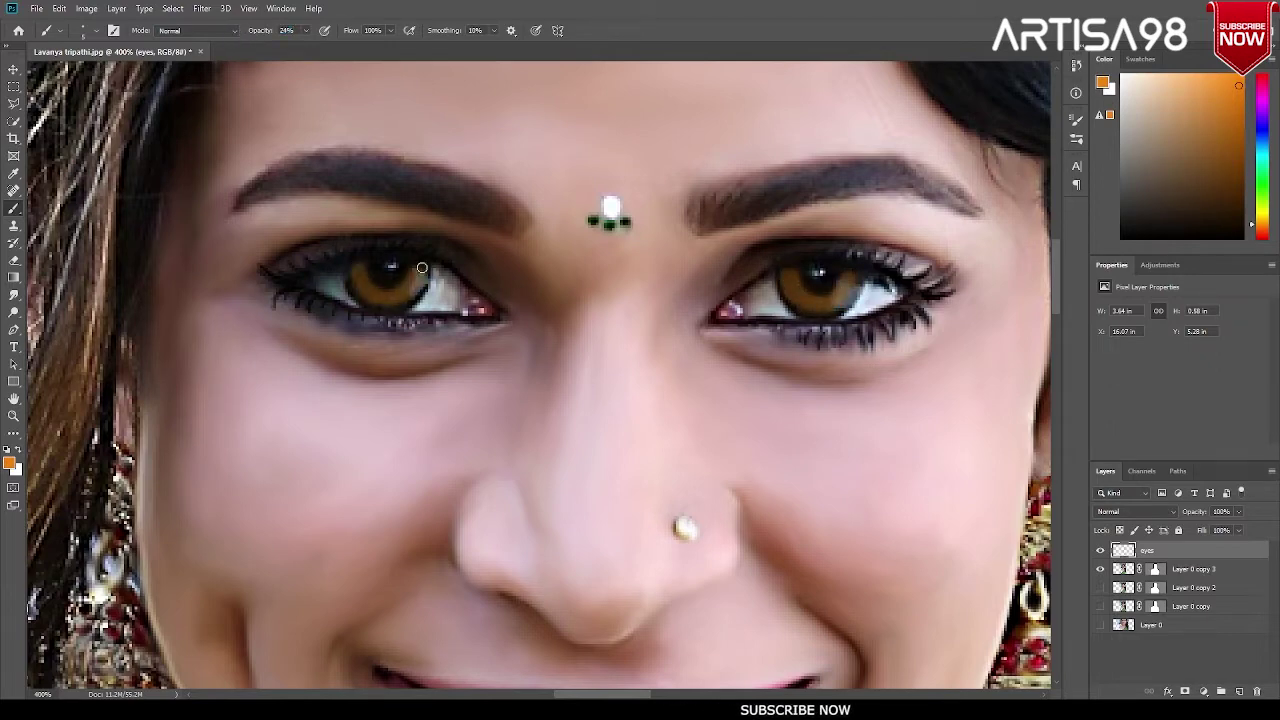
pyautogui.click(1221, 79)
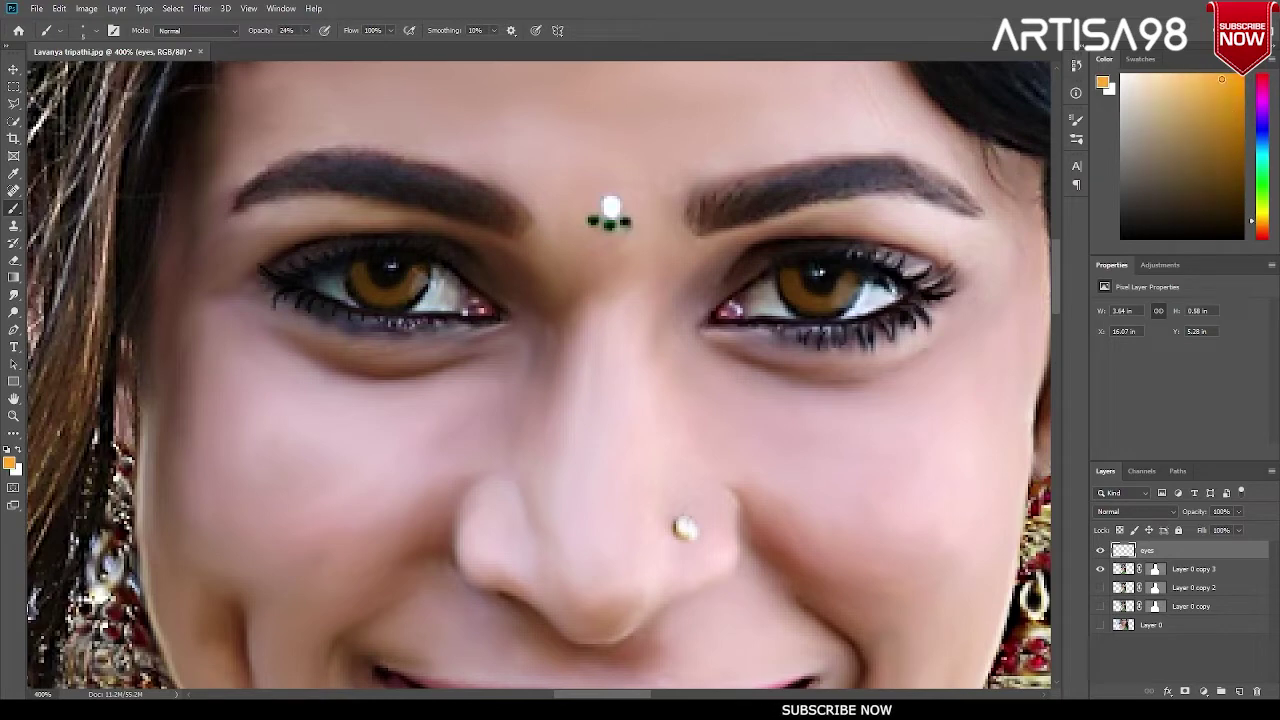
pyautogui.moveTo(802, 297); pyautogui.dragTo(830, 288)
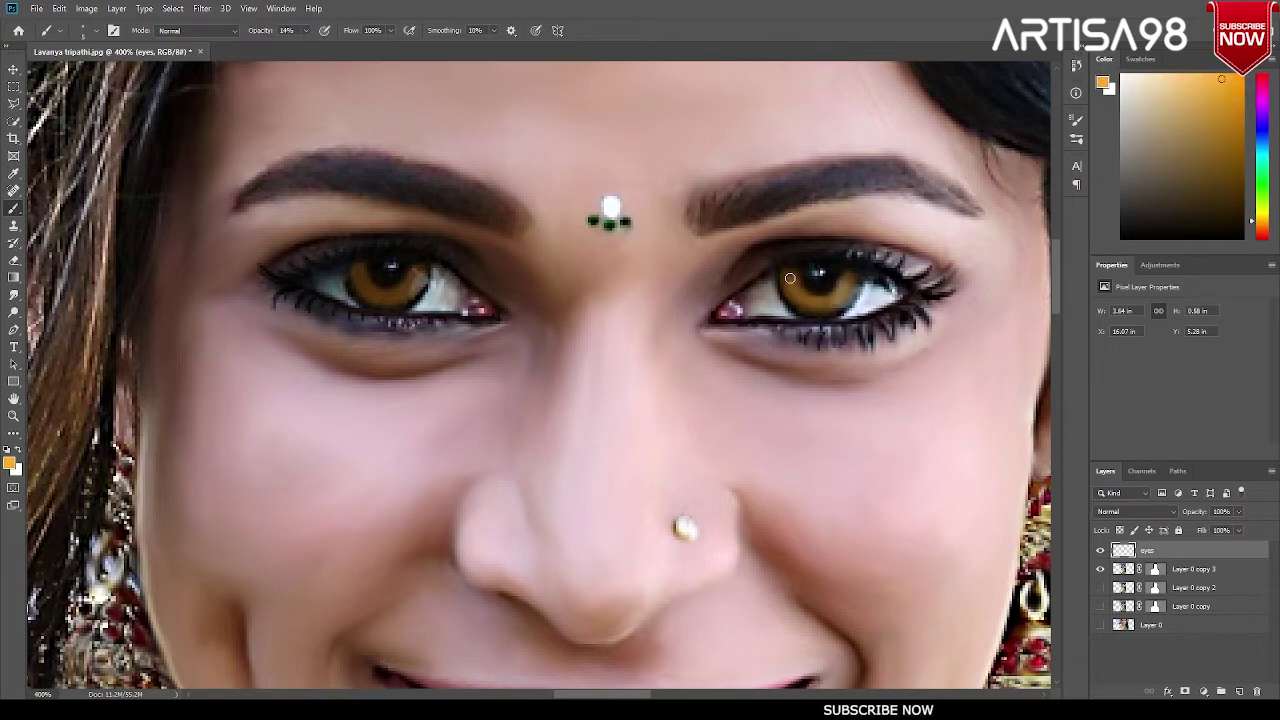
pyautogui.moveTo(362, 280); pyautogui.dragTo(400, 297)
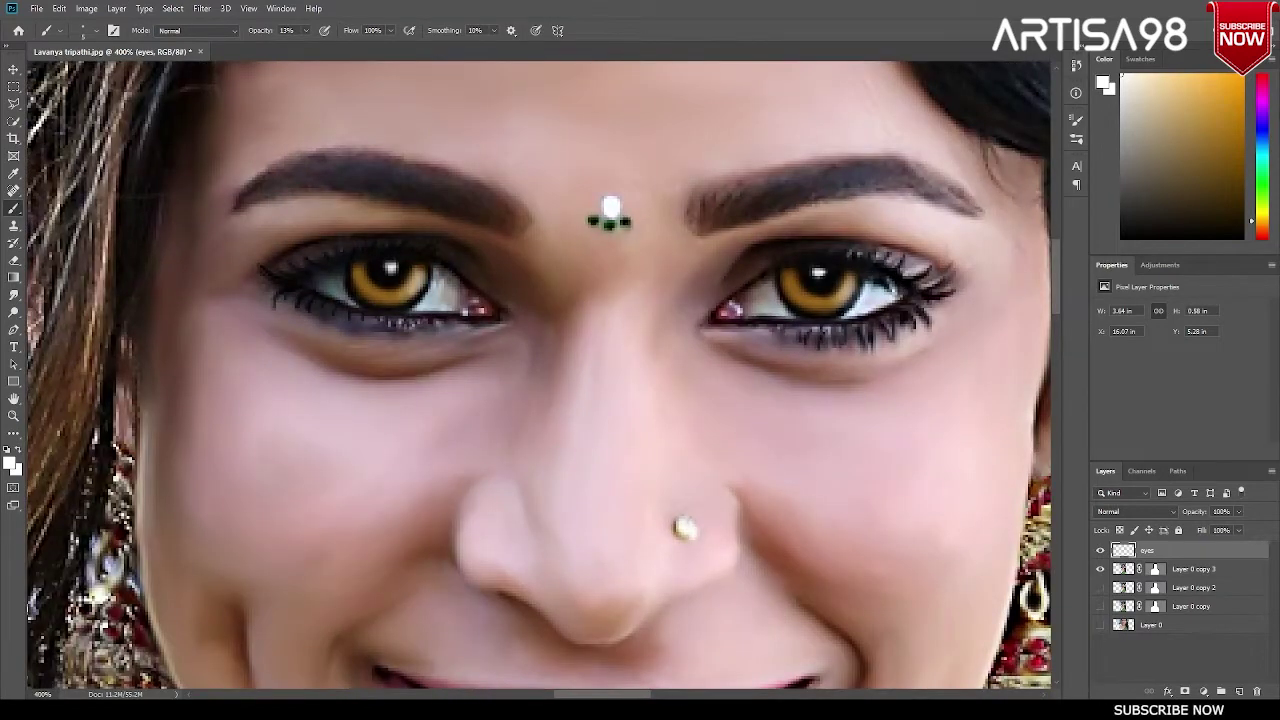
# Step: Choose a brown-orange paint colour, passing through dark red, in the Color panel
pyautogui.click(1262, 74)
pyautogui.click(1233, 107)
pyautogui.click(1262, 226)
pyautogui.click(1238, 162)
pyautogui.write('67')
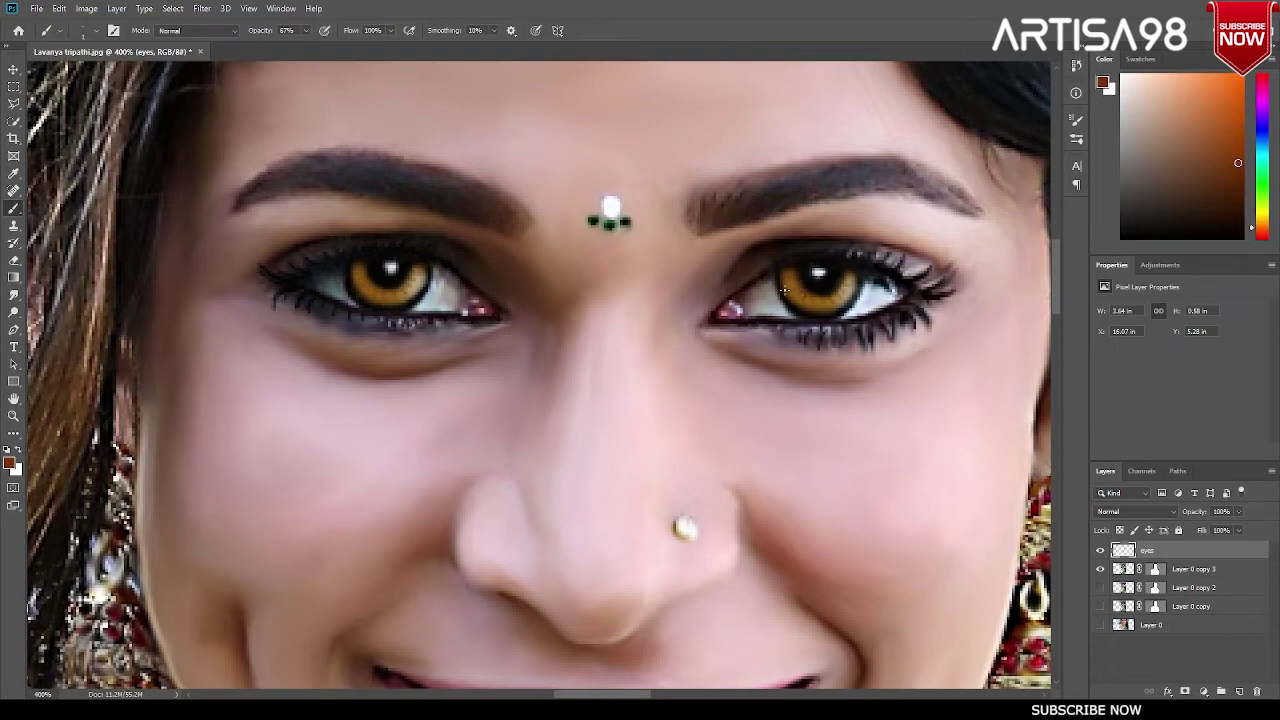
# Step: Try Soft Light blending on the eyes layer, then revert it to Normal
pyautogui.hotkey('ctrl', '-')
pyautogui.hotkey('ctrl', '-')
pyautogui.hotkey('ctrl', '-')
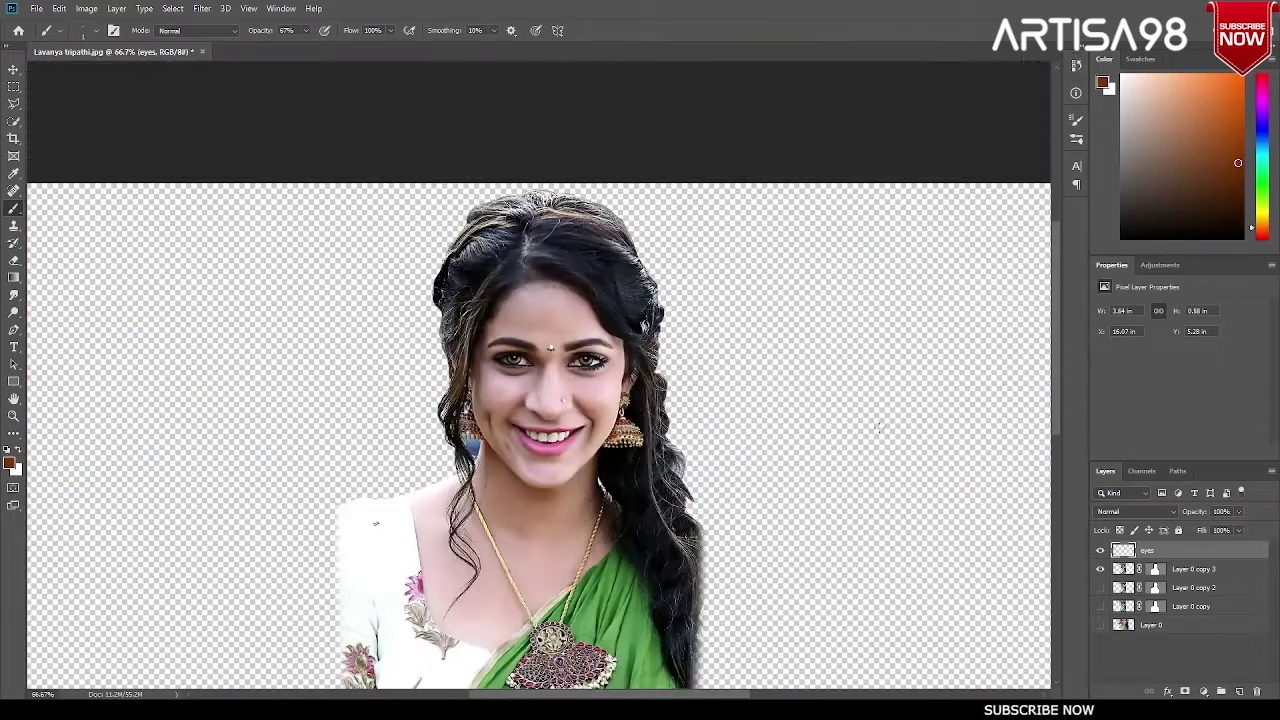
pyautogui.click(1148, 514)
pyautogui.click(1135, 511)
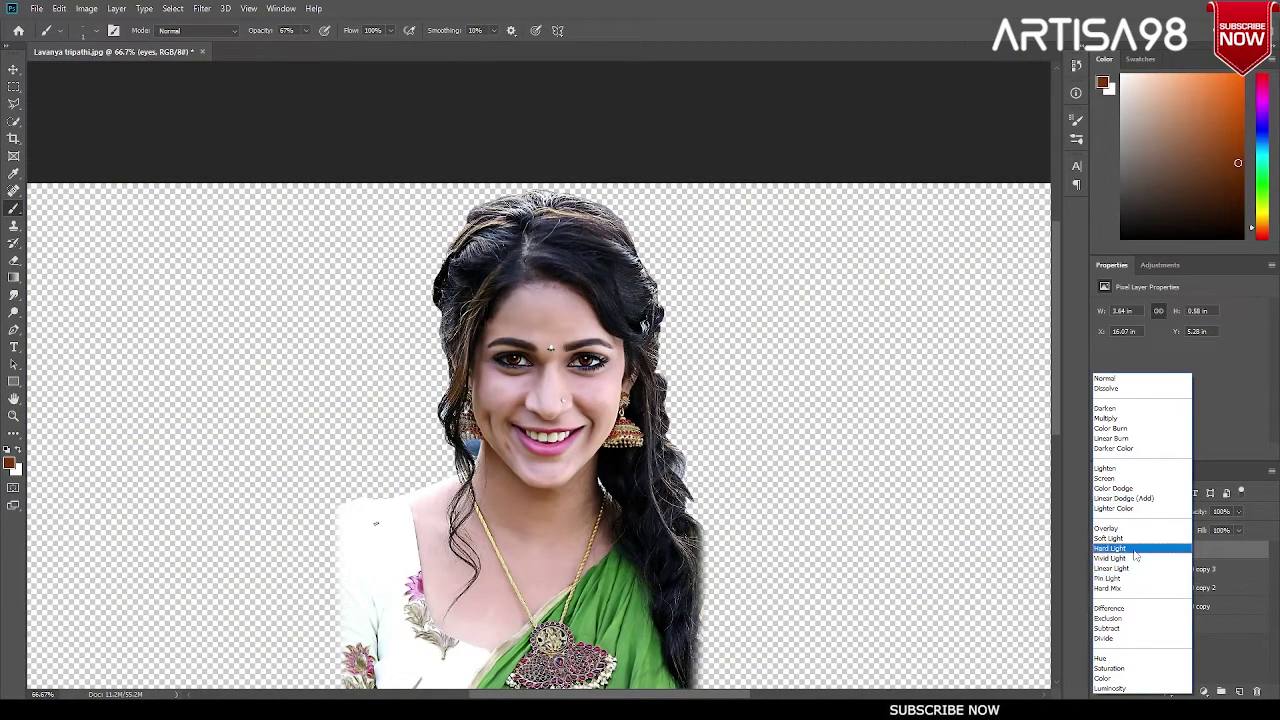
pyautogui.click(1130, 538)
pyautogui.click(1132, 514)
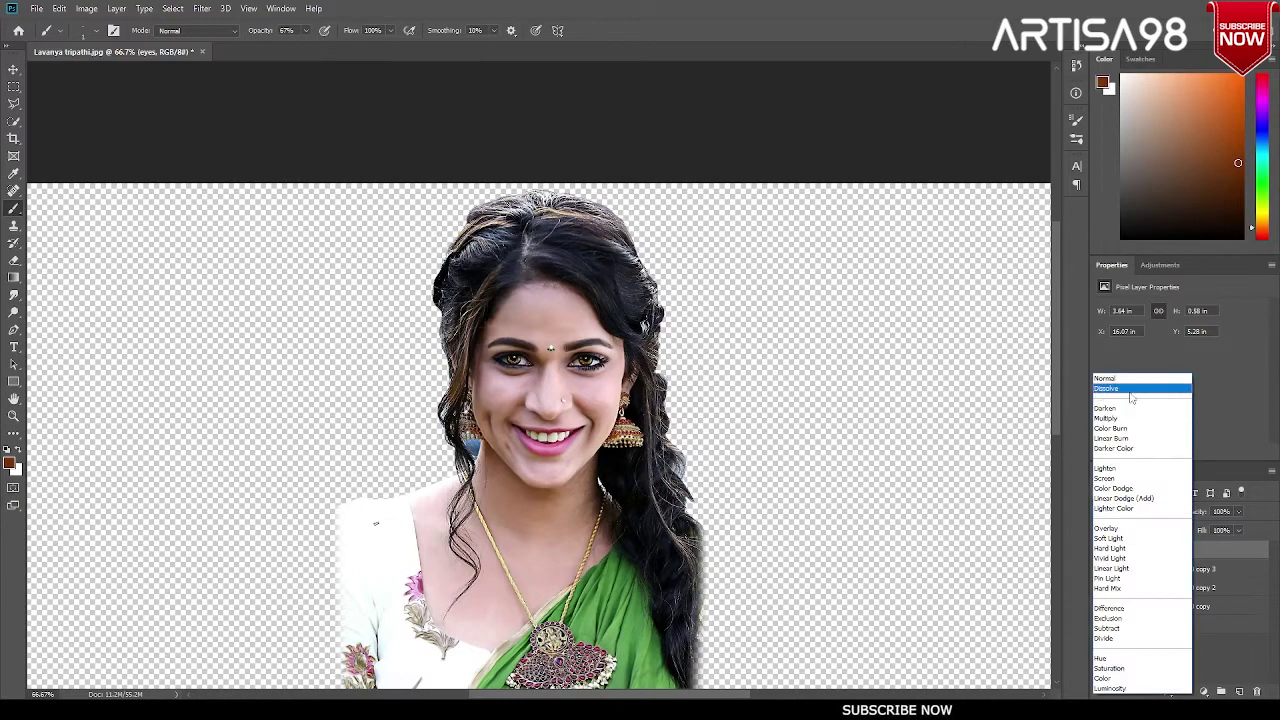
pyautogui.click(1130, 378)
# Step: Make white the paint colour and set the eyes layer to Soft Light
pyautogui.hotkey('ctrl', '+')
pyautogui.hotkey('ctrl', '+')
pyautogui.hotkey('ctrl', '+')
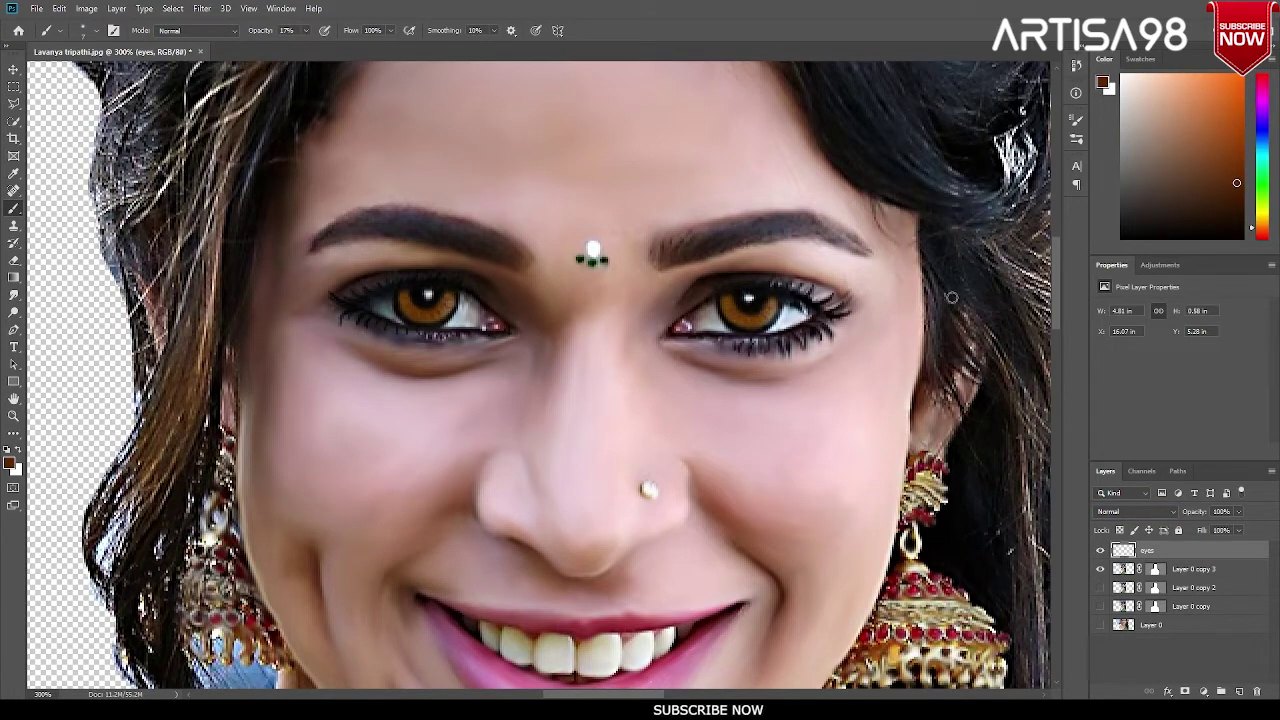
pyautogui.press('x')
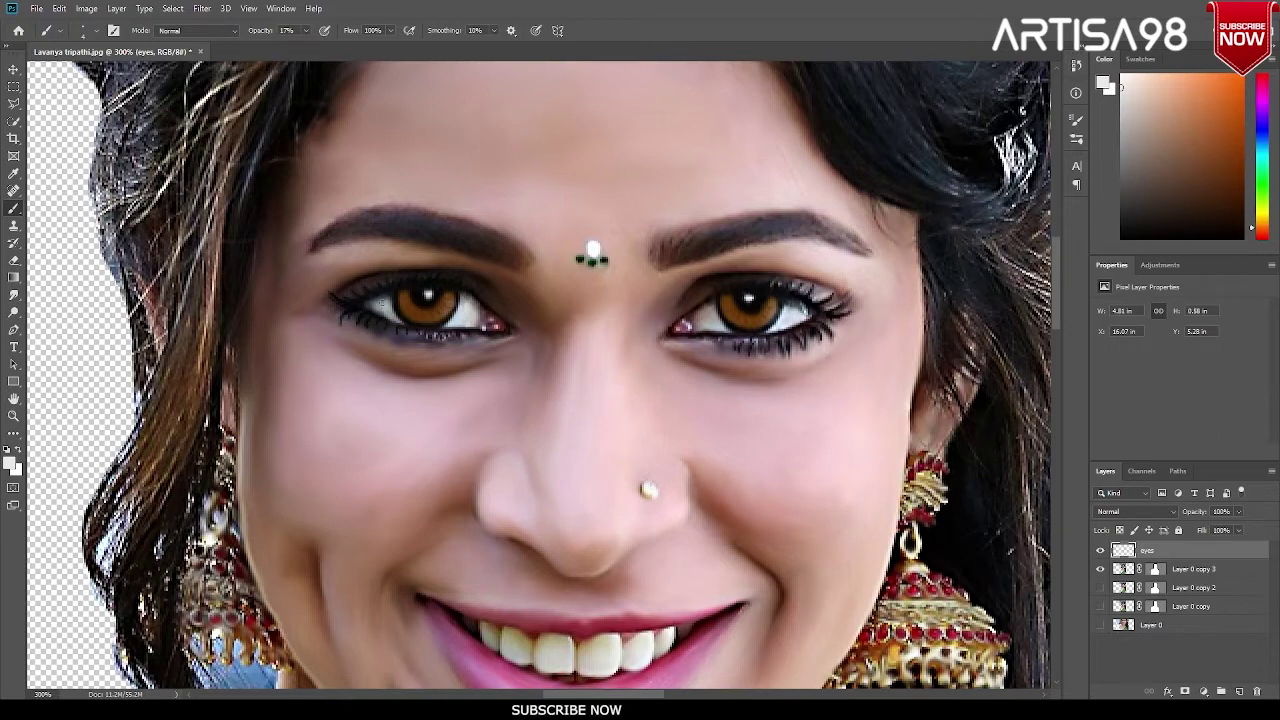
pyautogui.hotkey('ctrl', '0')
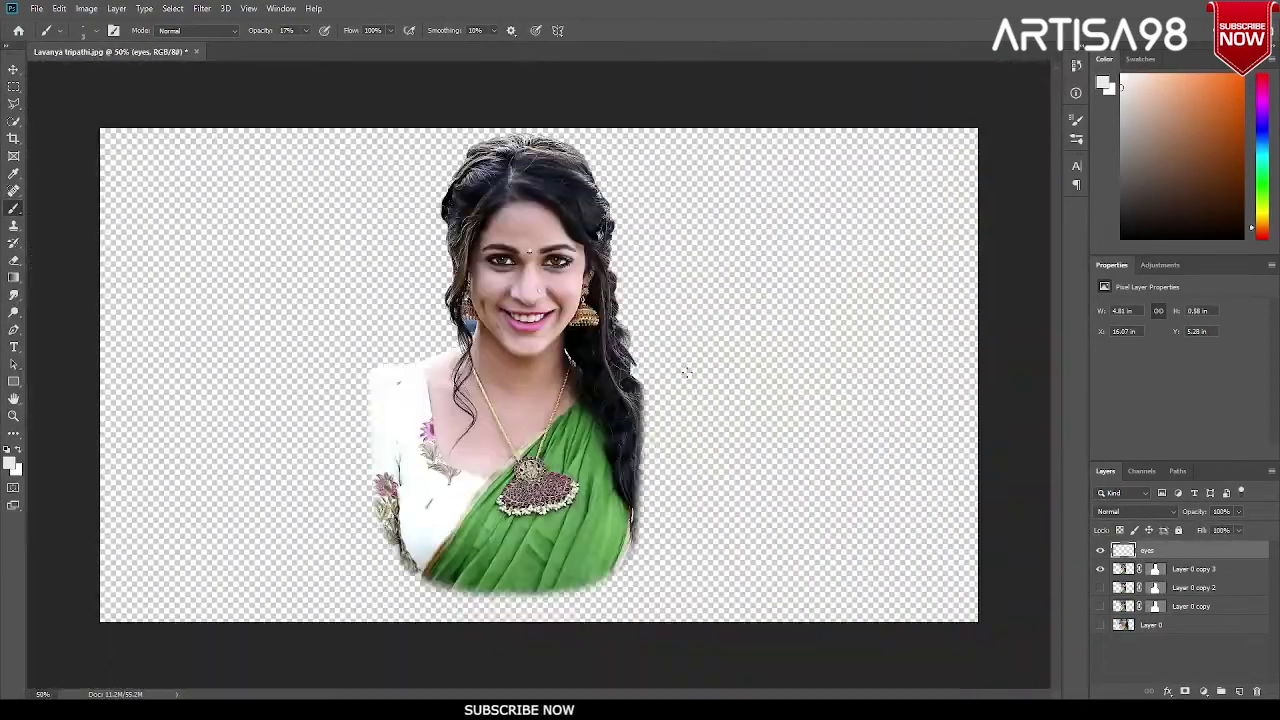
pyautogui.hotkey('ctrl', '1')
pyautogui.click(1135, 511)
pyautogui.click(1120, 546)
# Step: Eyedrop the iris colour and add a new empty layer above eyes
pyautogui.scroll(-3, 723, 431)
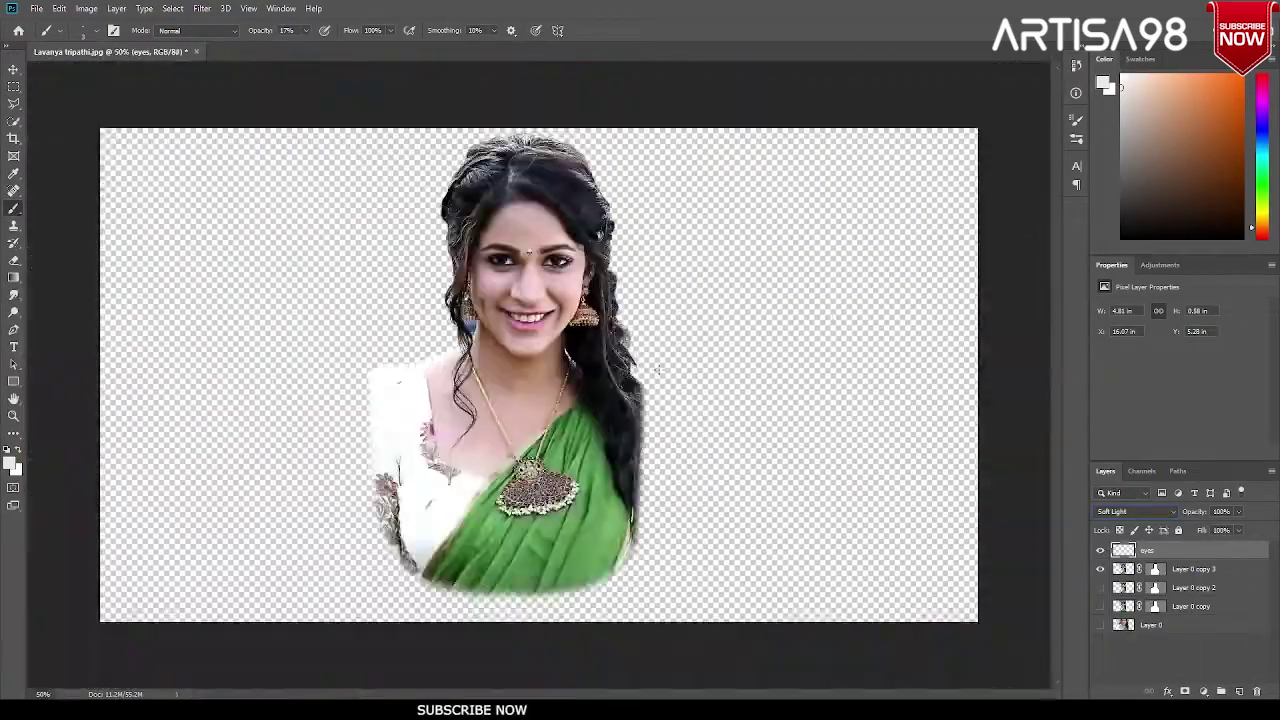
pyautogui.scroll(3, 575, 290)
pyautogui.scroll(2, 537, 90)
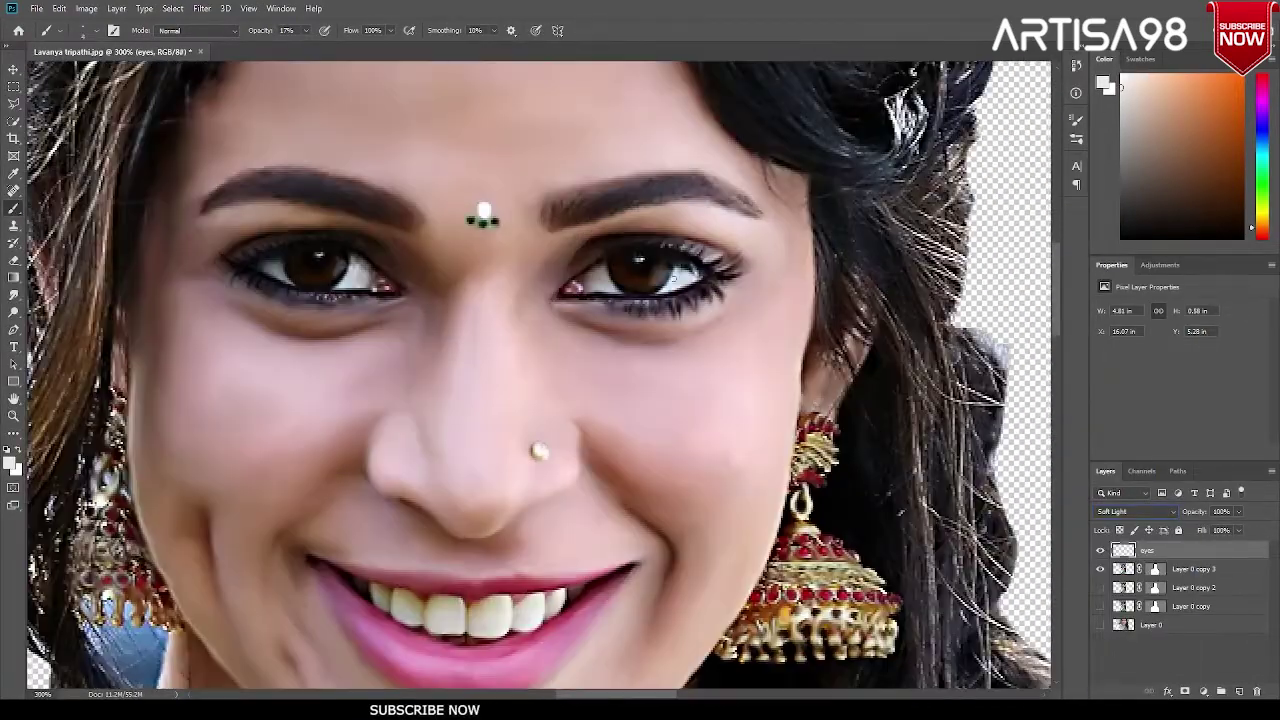
pyautogui.keyDown('alt'); pyautogui.click(621, 265); pyautogui.keyUp('alt')
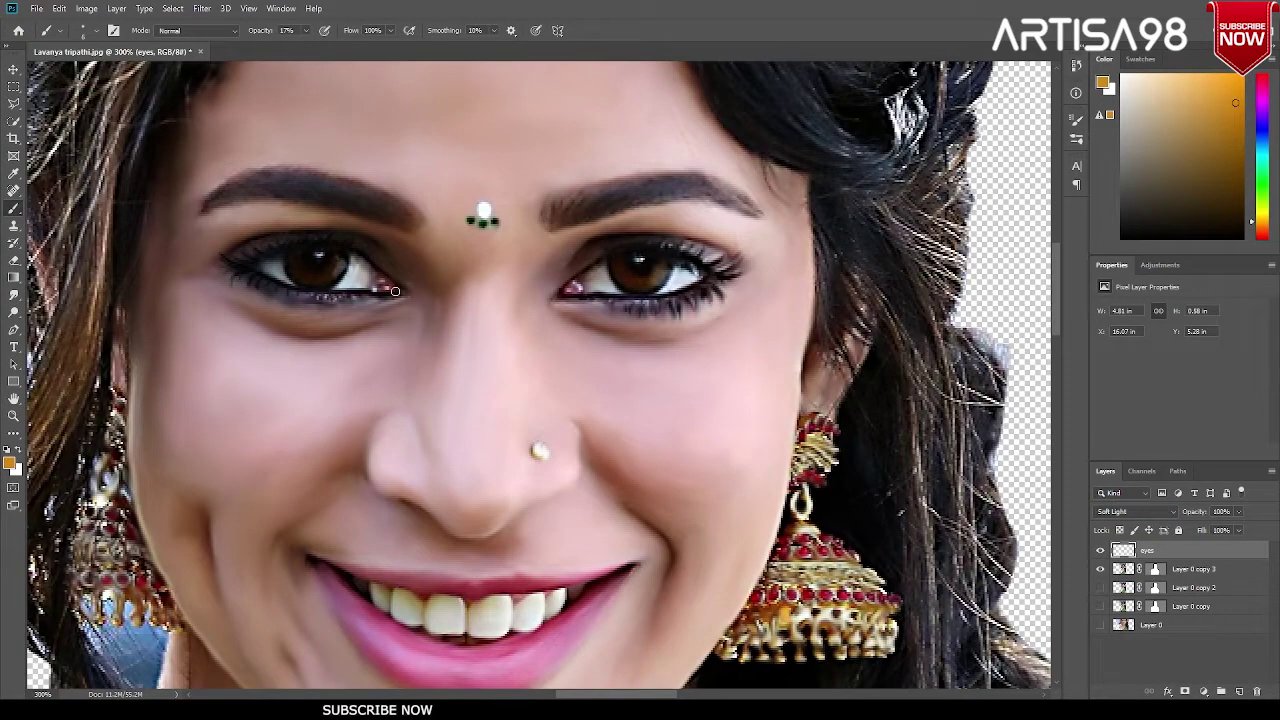
pyautogui.scroll(-2, 294, 259)
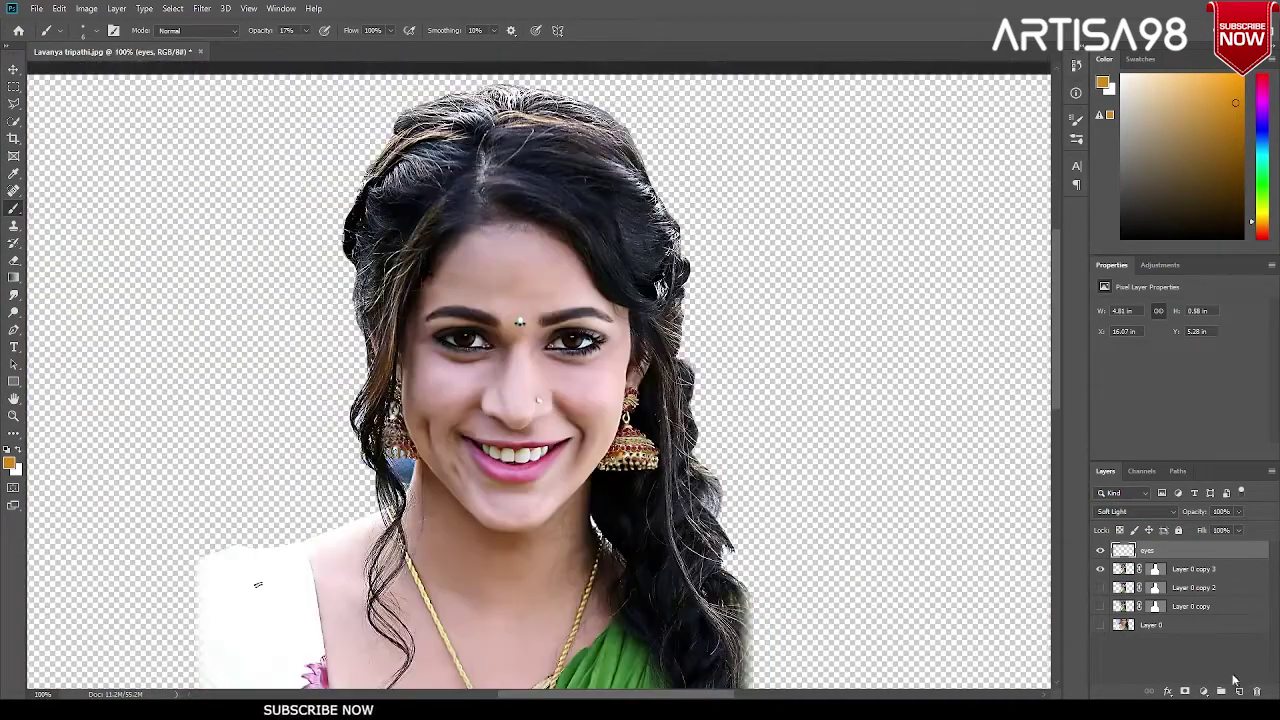
pyautogui.click(1239, 691)
pyautogui.write('Eyemakeup')
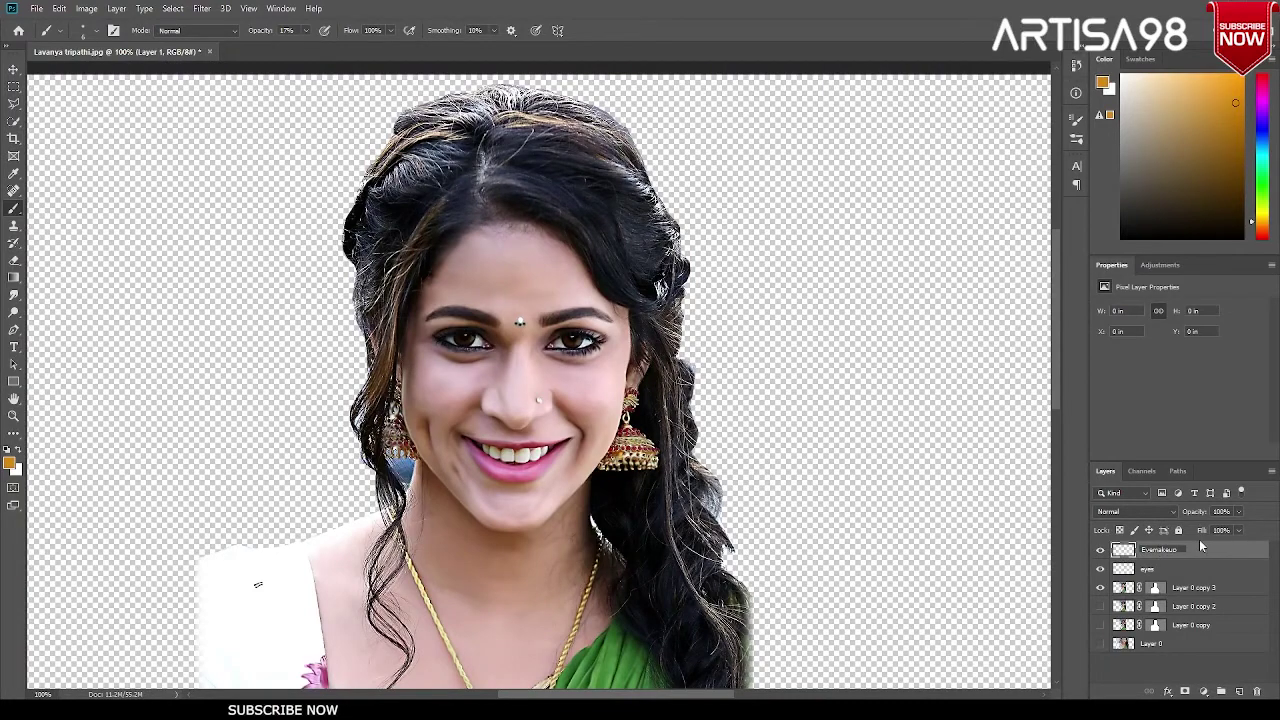
# Step: On the Eyemakeup layer, brush light magenta eyeshadow over both eyelids
pyautogui.click(1262, 94)
pyautogui.click(1176, 74)
pyautogui.hotkey('ctrl', '+')
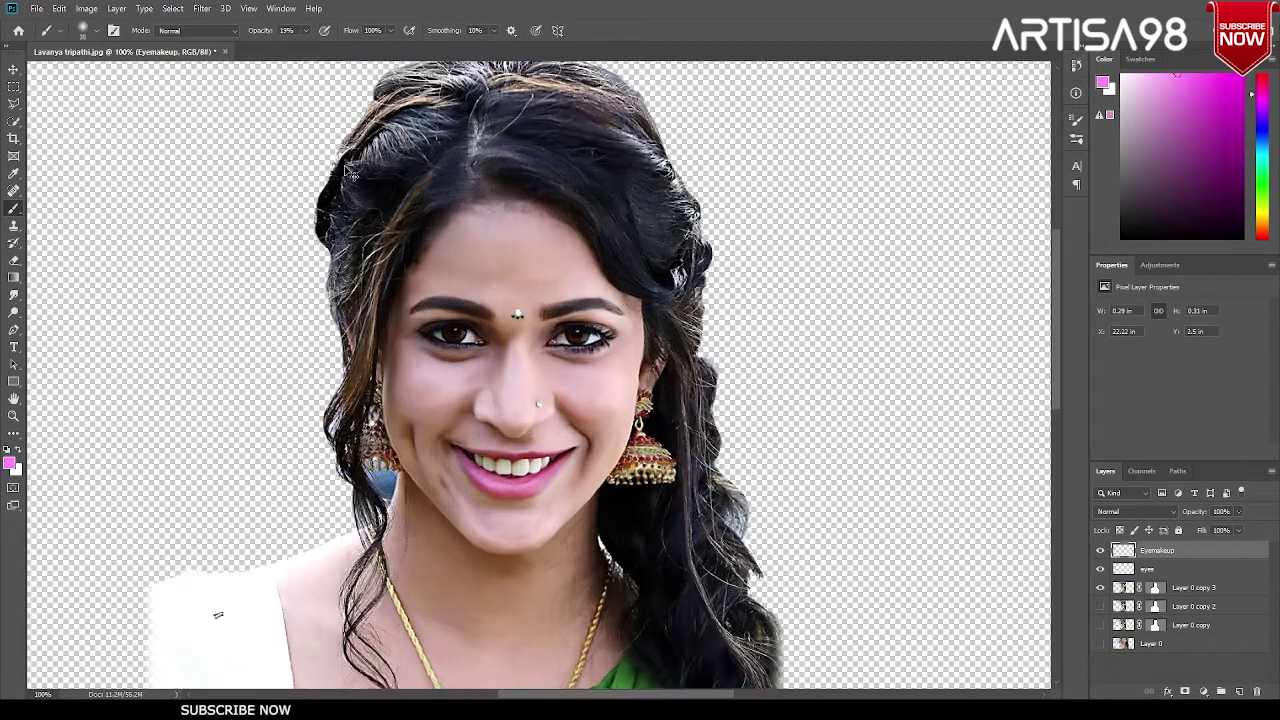
pyautogui.moveTo(540, 288); pyautogui.dragTo(655, 285)
pyautogui.moveTo(446, 292); pyautogui.dragTo(300, 282)
pyautogui.moveTo(540, 292); pyautogui.dragTo(668, 280)
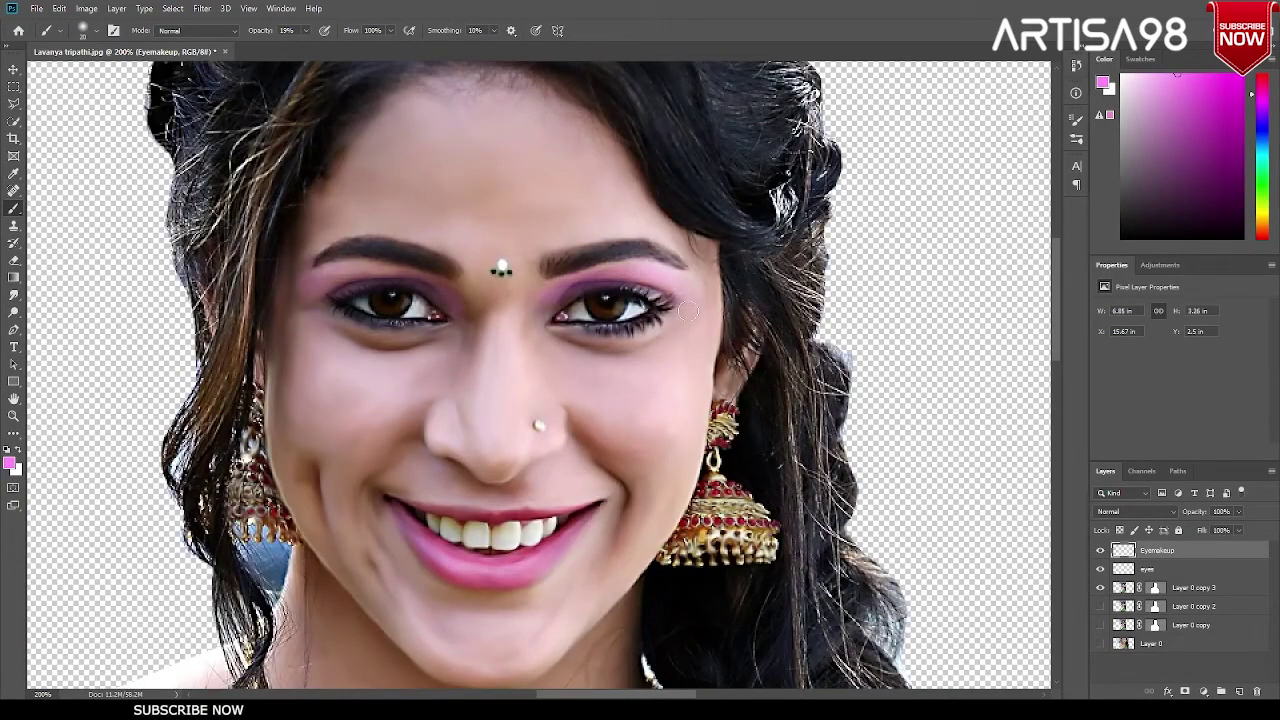
pyautogui.moveTo(455, 296); pyautogui.dragTo(292, 284)
# Step: Try a blend mode on Eyemakeup and add a new layer named Makeup
pyautogui.click(1150, 511)
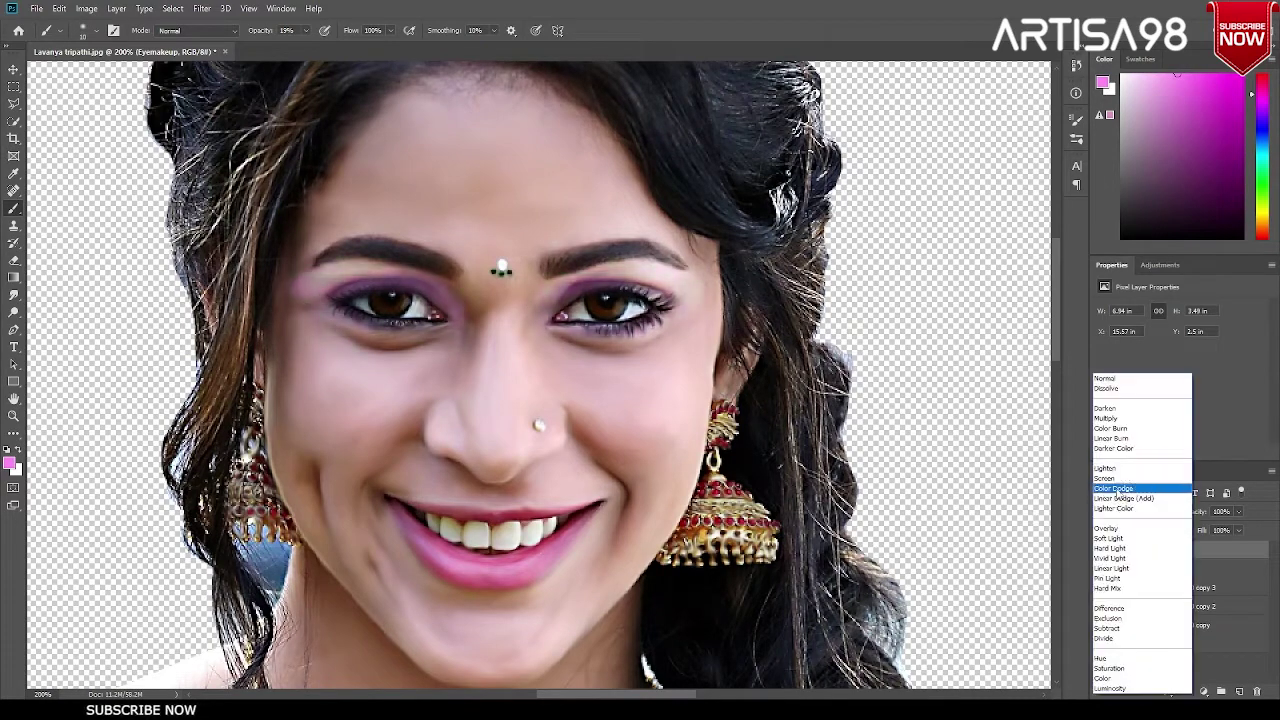
pyautogui.click(1140, 488)
pyautogui.hotkey('ctrl', '-')
pyautogui.click(1239, 691)
pyautogui.write('Makeup')
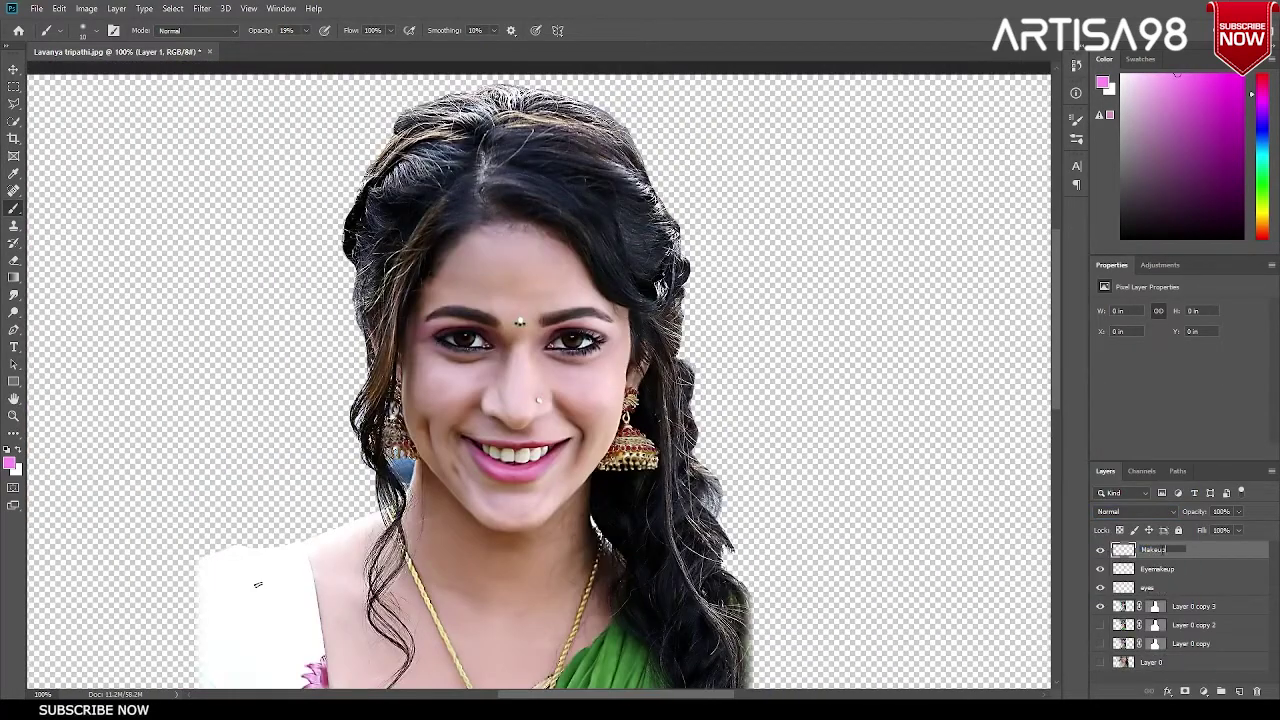
pyautogui.press('Return')
# Step: Brush pink blush on both cheeks and set the Makeup layer to Soft Light
pyautogui.moveTo(453, 381); pyautogui.dragTo(546, 468)
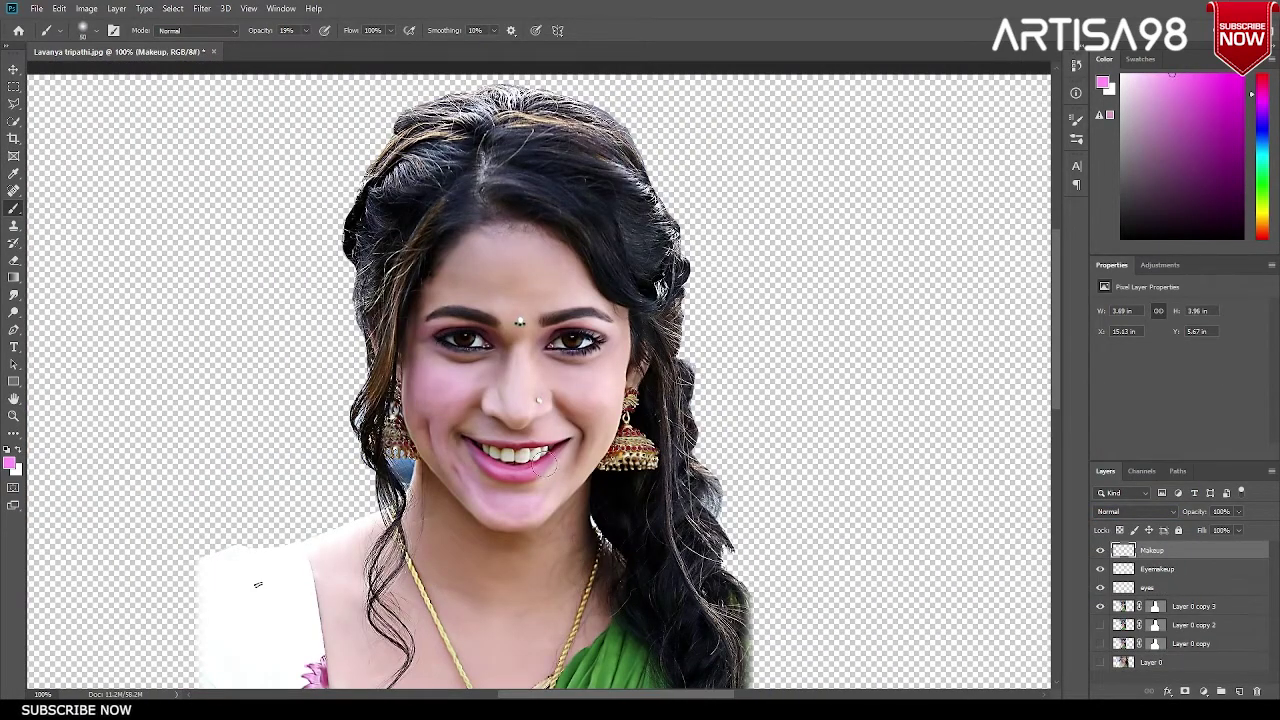
pyautogui.moveTo(565, 403); pyautogui.dragTo(605, 400)
pyautogui.hotkey('ctrl', '-')
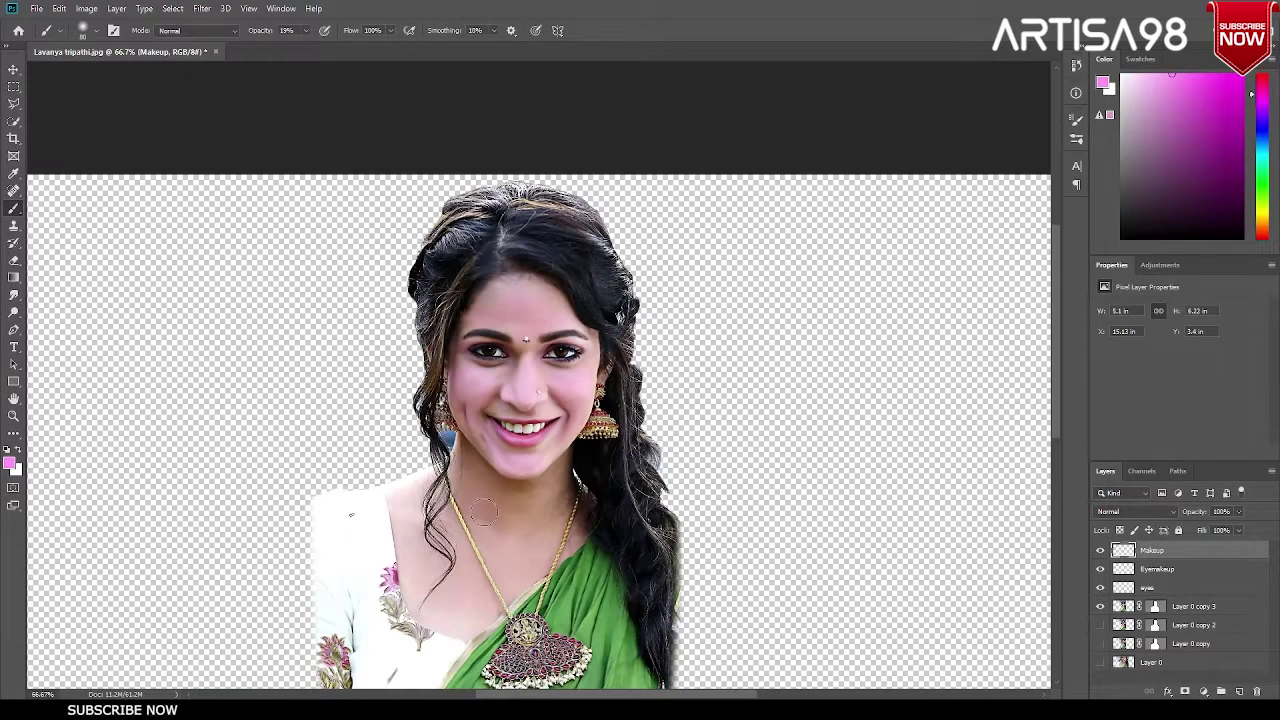
pyautogui.click(1135, 511)
pyautogui.click(1120, 545)
pyautogui.hotkey('ctrl', '+')
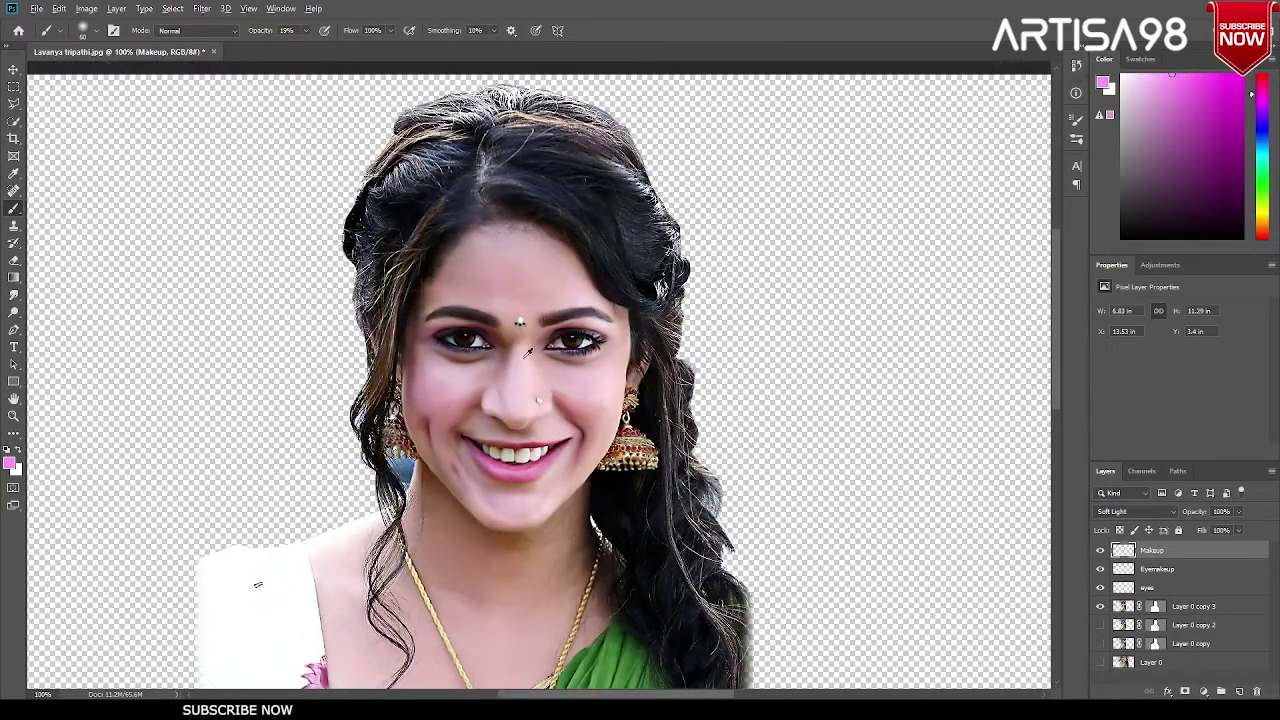
# Step: Pick light pink, then orange-peach and yellow paint colours for the face
pyautogui.keyDown('alt'); pyautogui.click(436, 416); pyautogui.keyUp('alt')
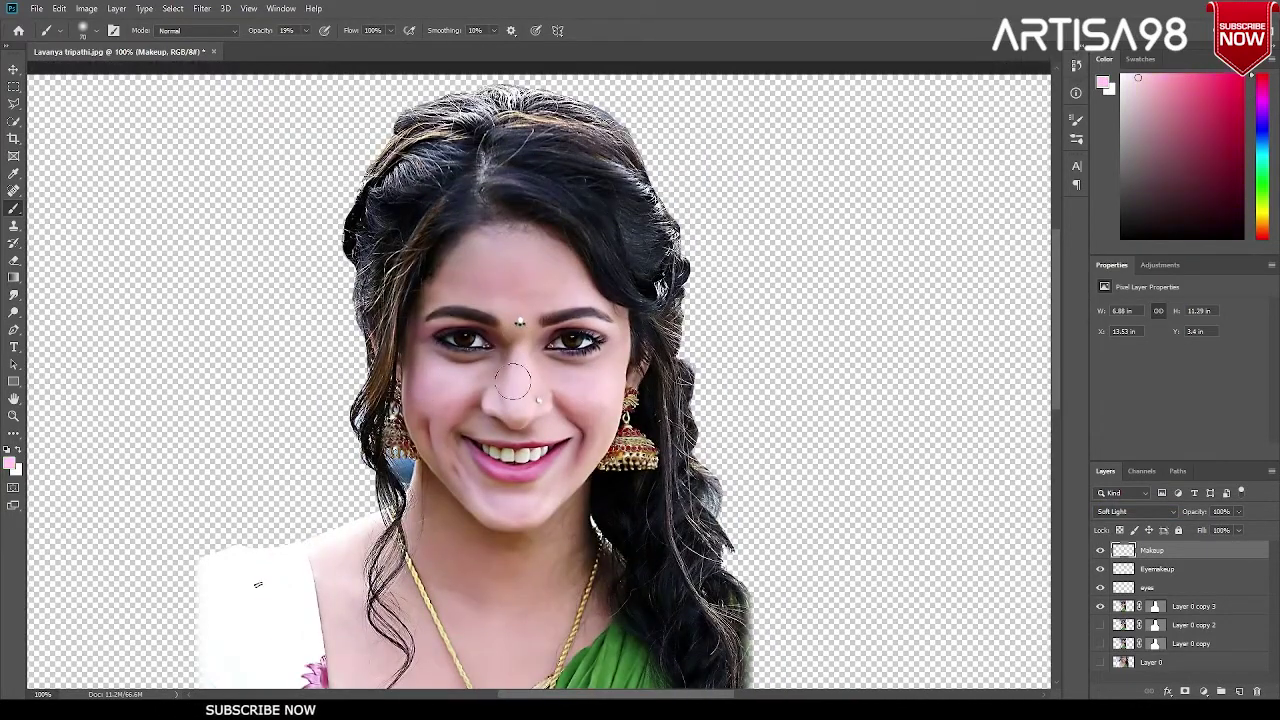
pyautogui.hotkey('ctrl', '+')
pyautogui.click(1262, 220)
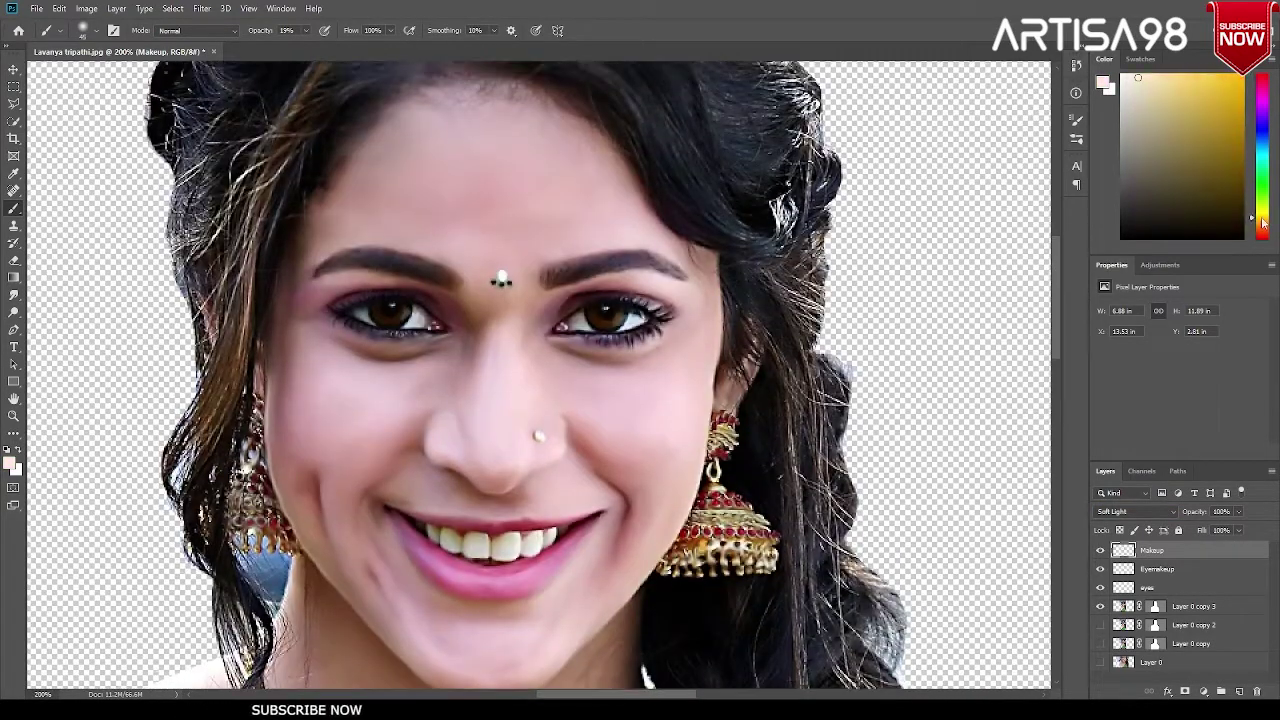
pyautogui.moveTo(1262, 220); pyautogui.dragTo(1262, 224)
pyautogui.click(1183, 74)
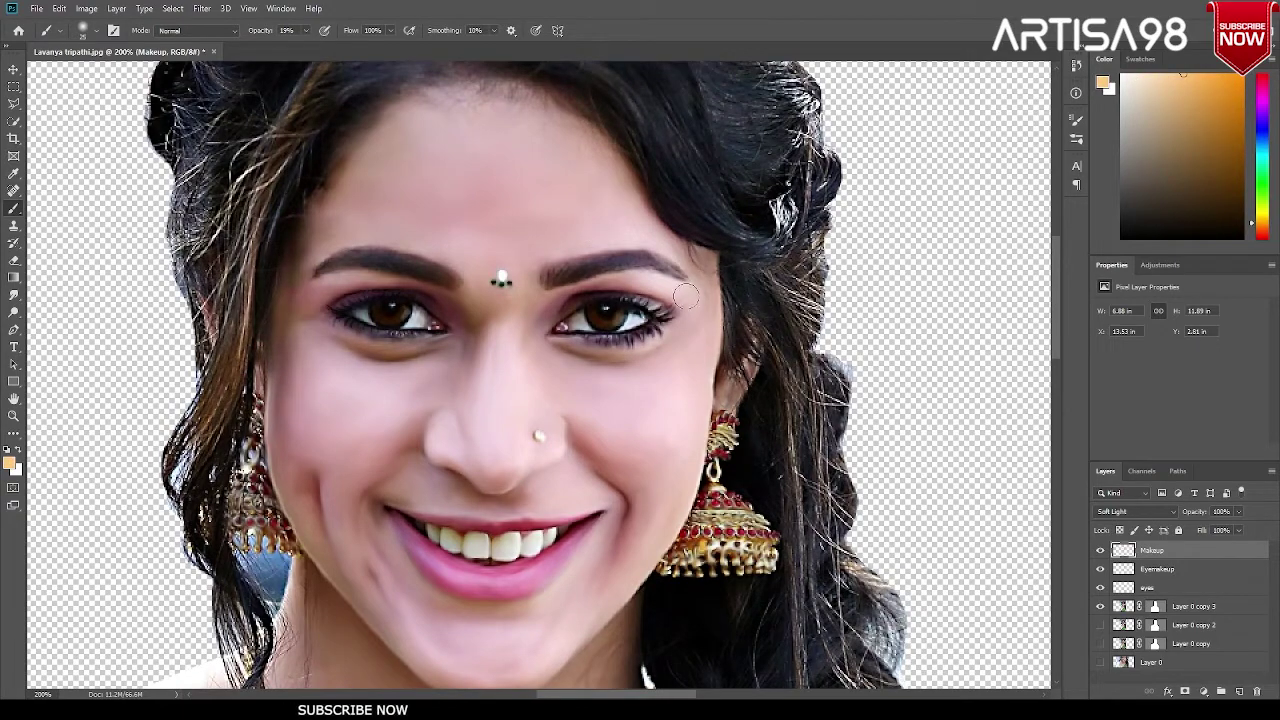
pyautogui.scroll(-1, 620, 497)
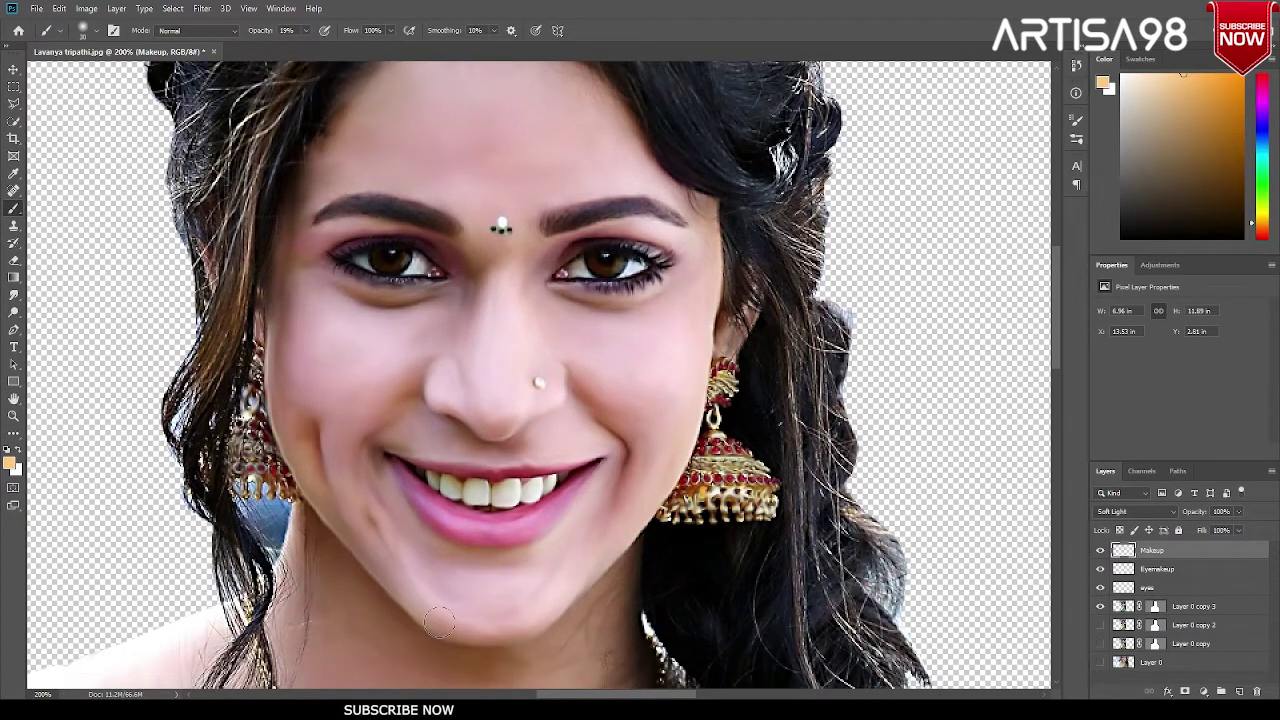
pyautogui.hotkey('ctrl', '-')
pyautogui.hotkey('ctrl', '-')
pyautogui.hotkey('ctrl', '+')
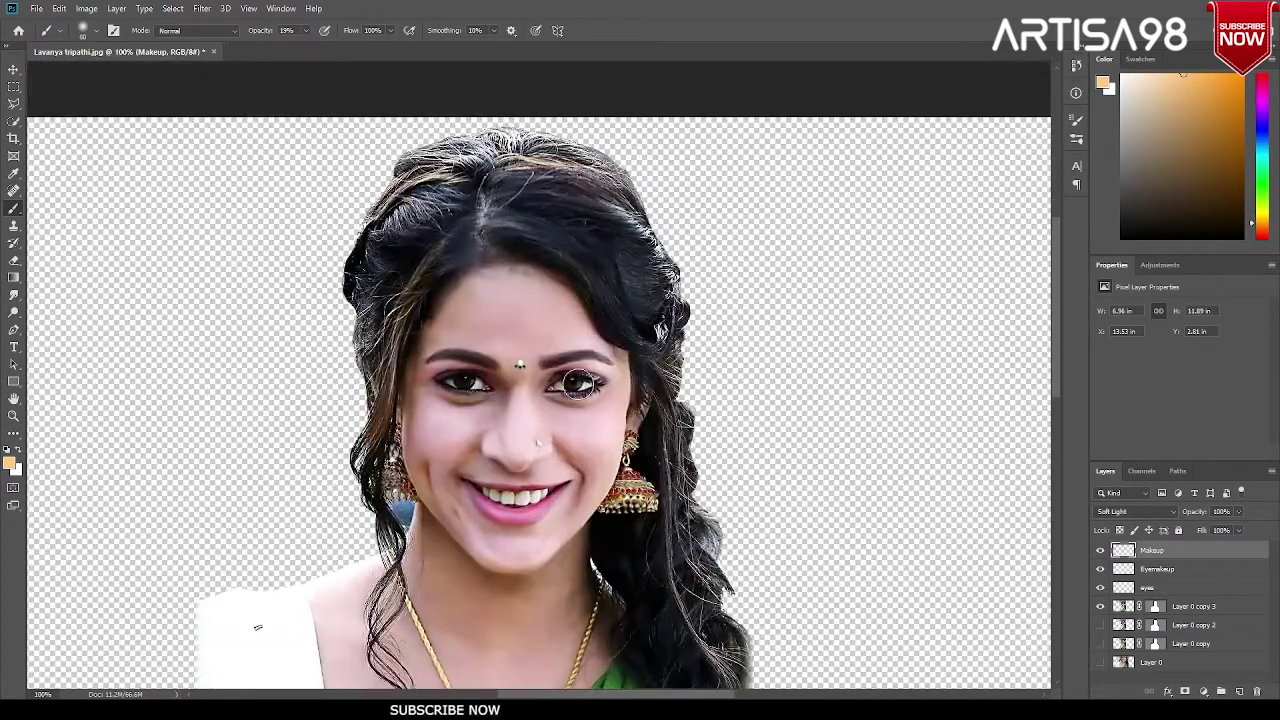
pyautogui.moveTo(1262, 222); pyautogui.dragTo(1262, 214)
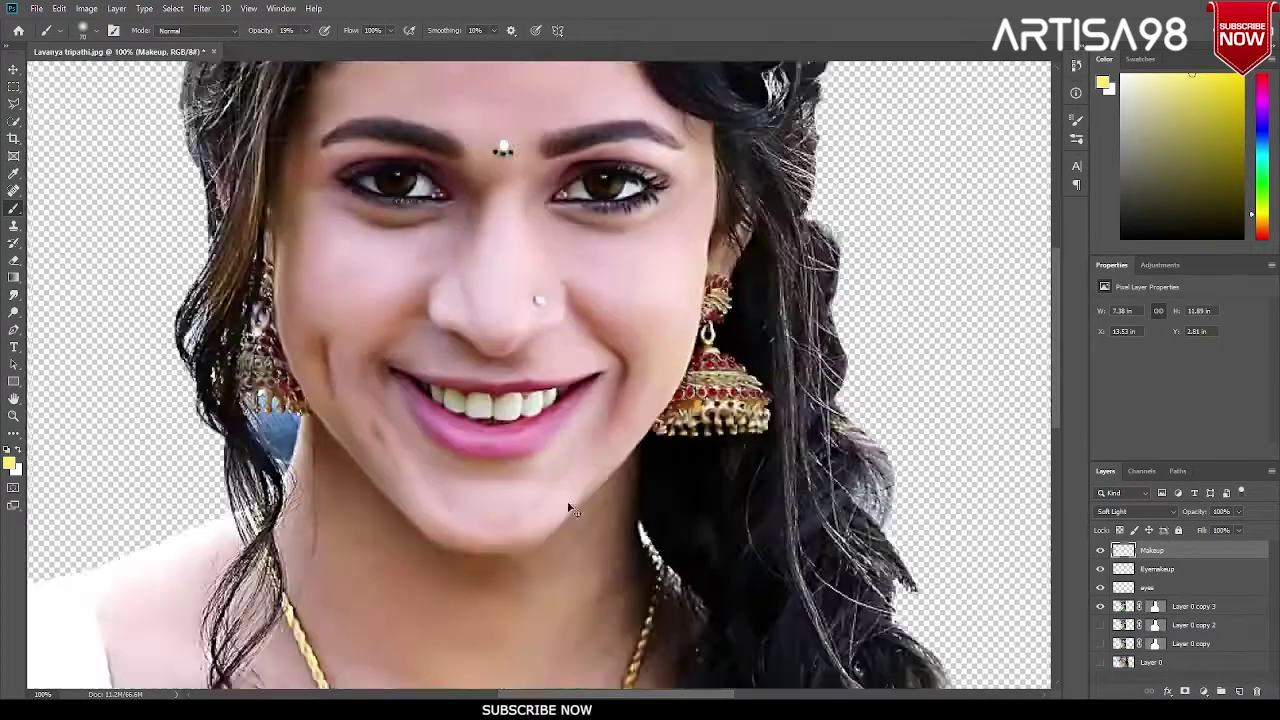
# Step: Switch to white paint at 42% brush opacity with a larger brush
pyautogui.press('x')
pyautogui.press('4')
pyautogui.press('2')
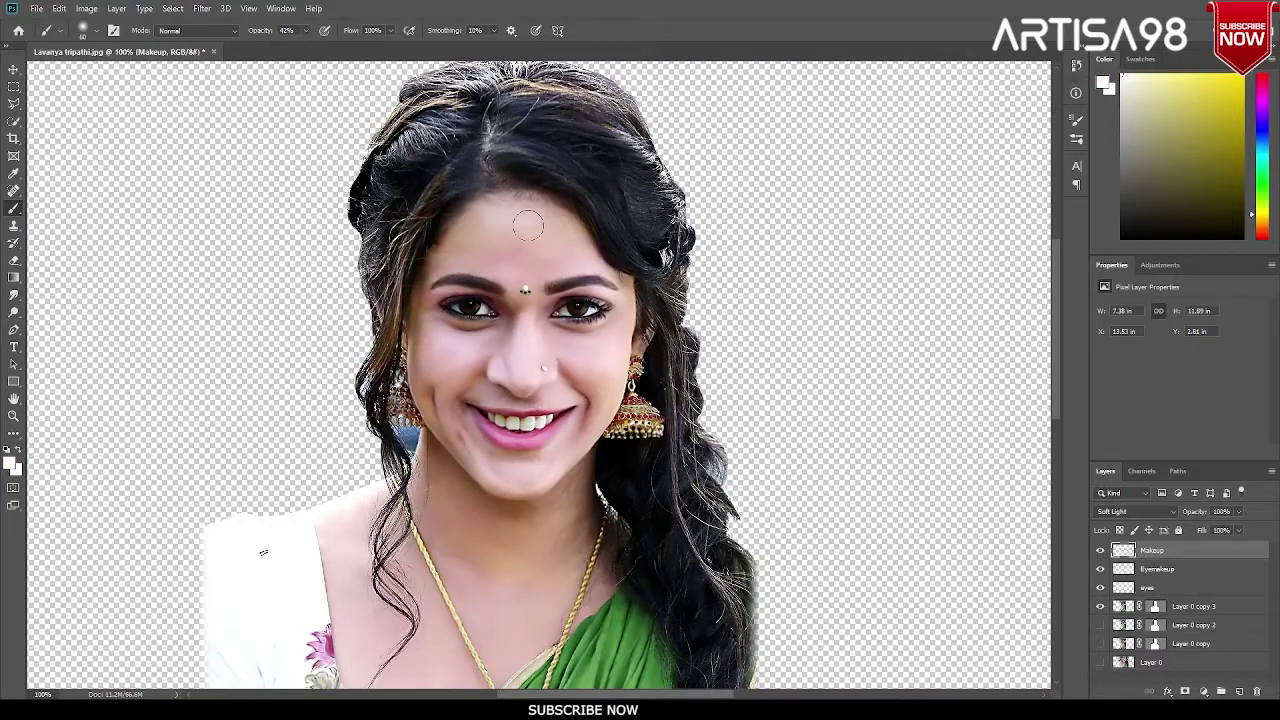
pyautogui.hotkey('ctrl', '+')
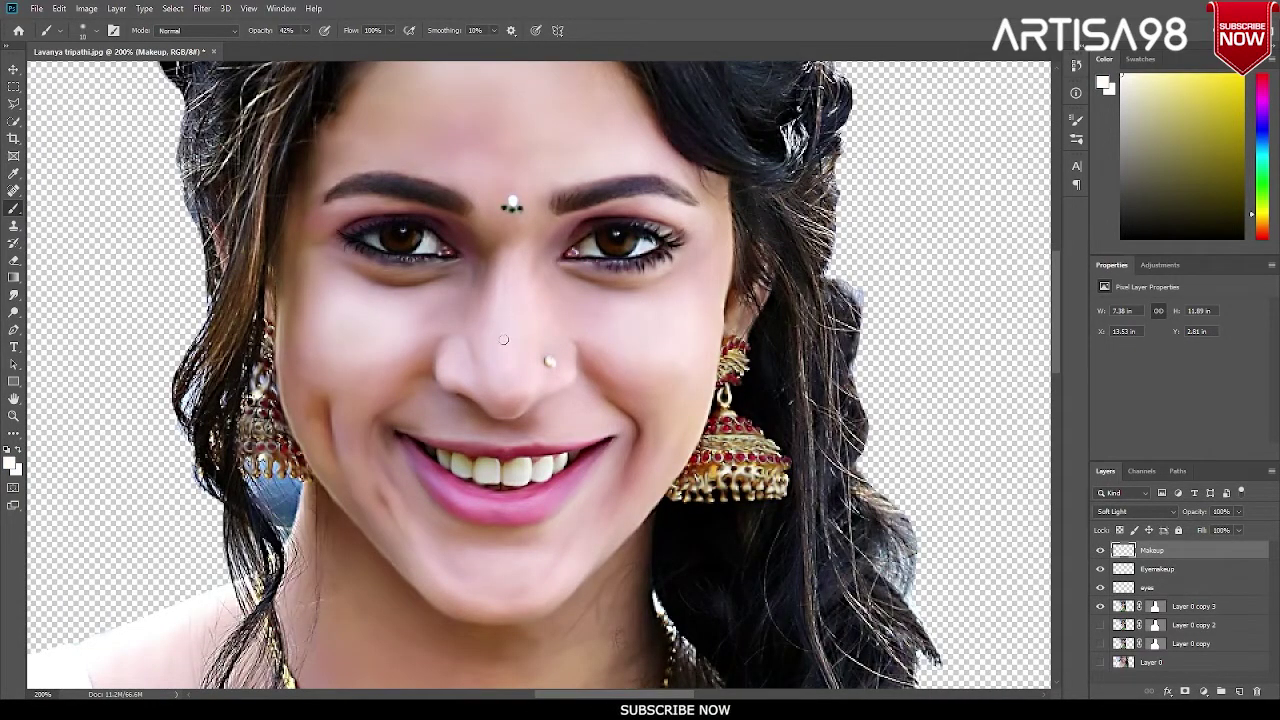
pyautogui.press(']')
pyautogui.press(']')
pyautogui.press(']')
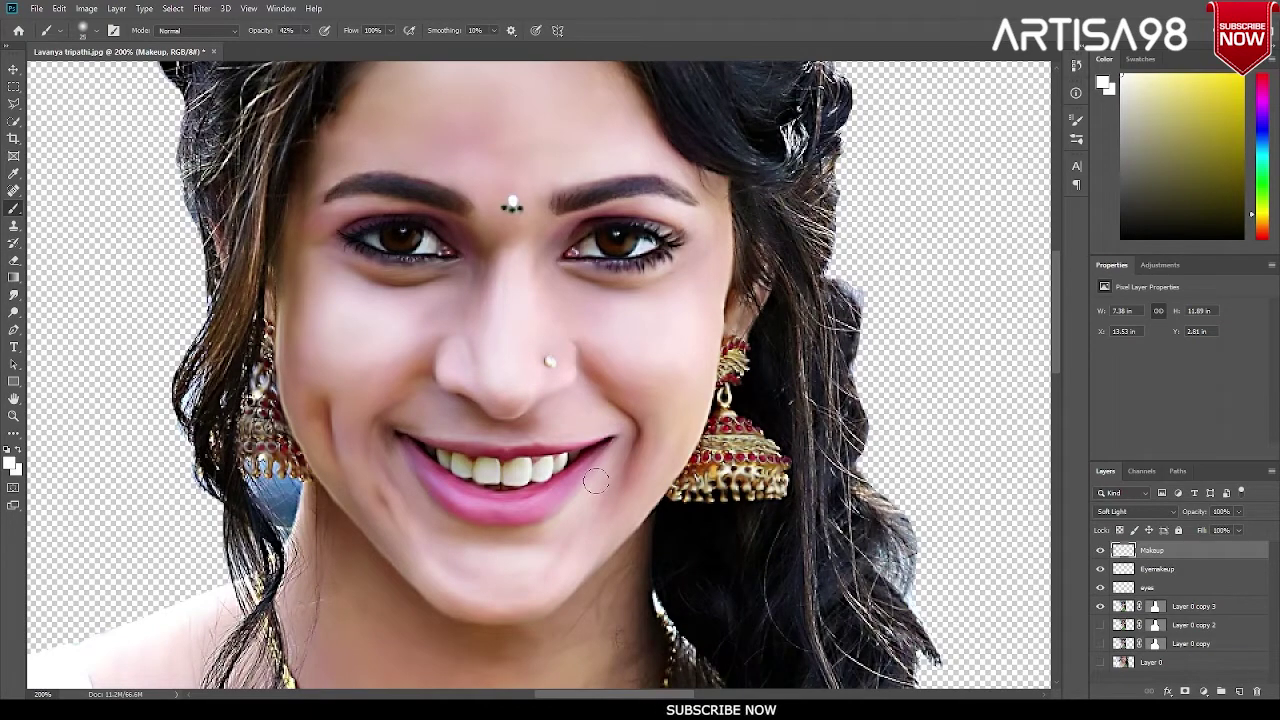
pyautogui.scroll(3, 660, 460)
pyautogui.hotkey('ctrl', '-')
pyautogui.hotkey('ctrl', '-')
pyautogui.hotkey('ctrl', '-')
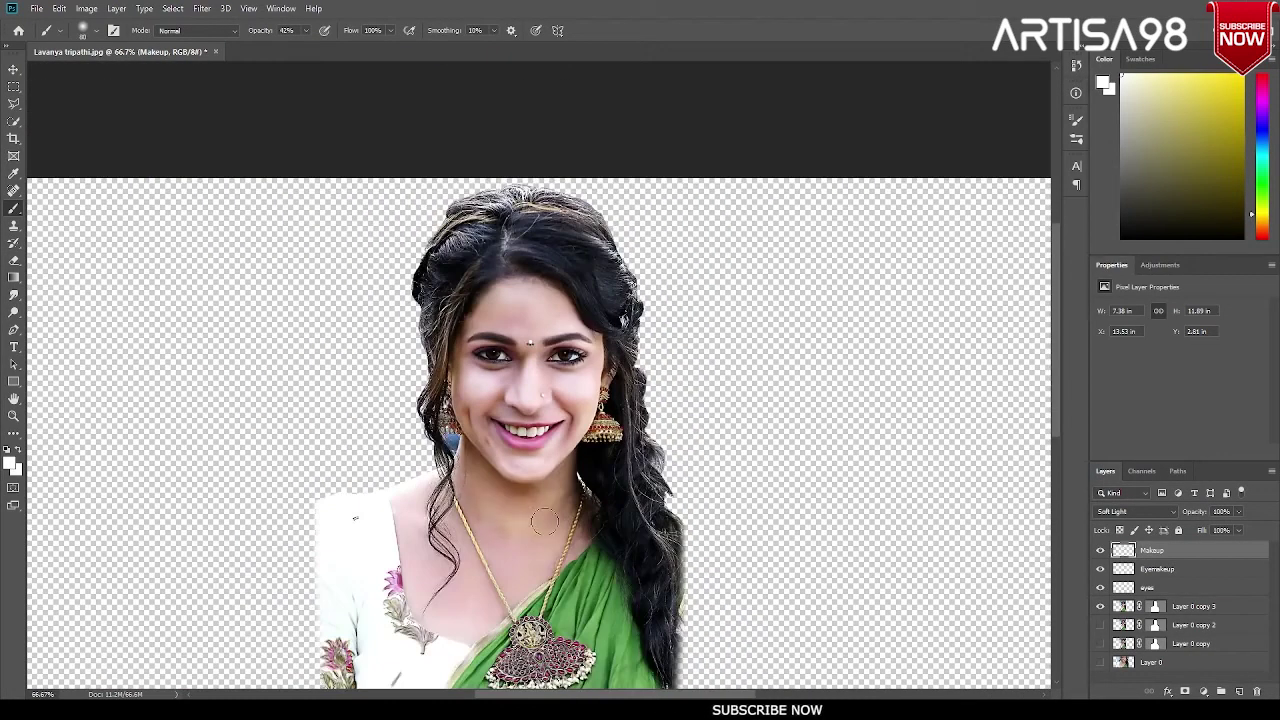
pyautogui.scroll(5, 475, 597)
pyautogui.scroll(-3, 475, 597)
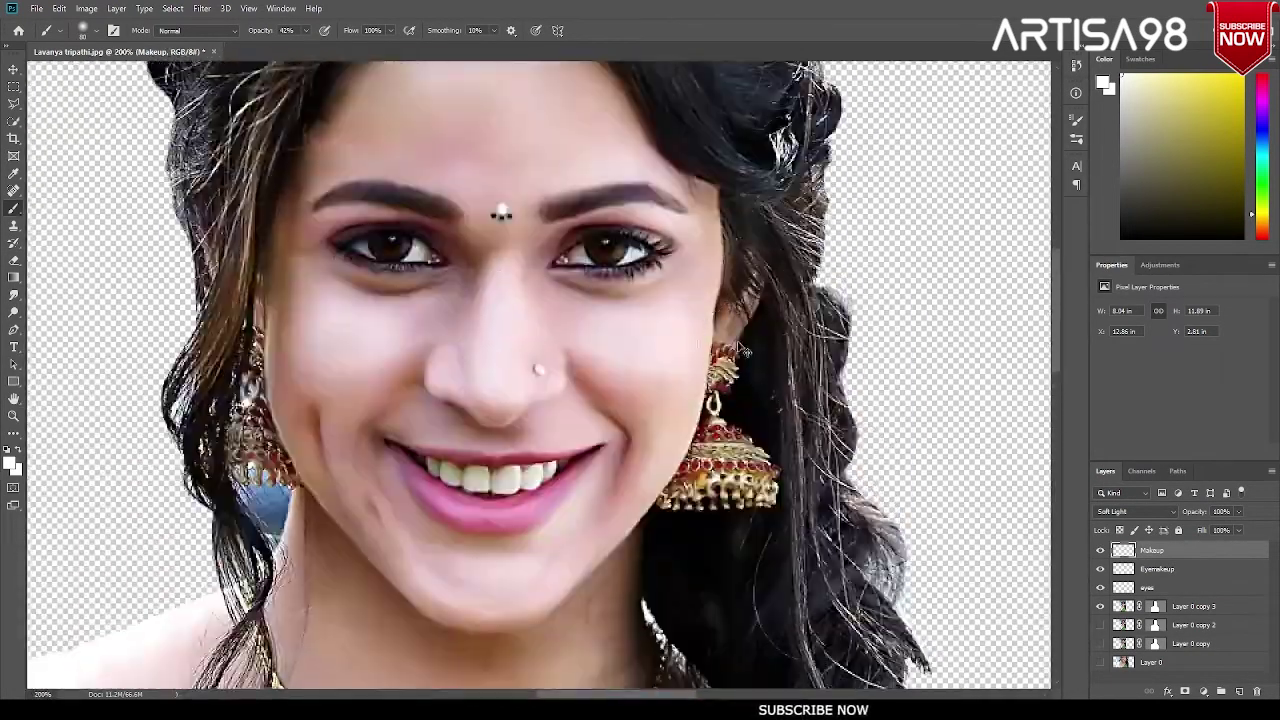
# Step: Create a new layer named 'Lips'
pyautogui.click(1237, 690)
pyautogui.doubleClick(1152, 550)
pyautogui.write('Lips')
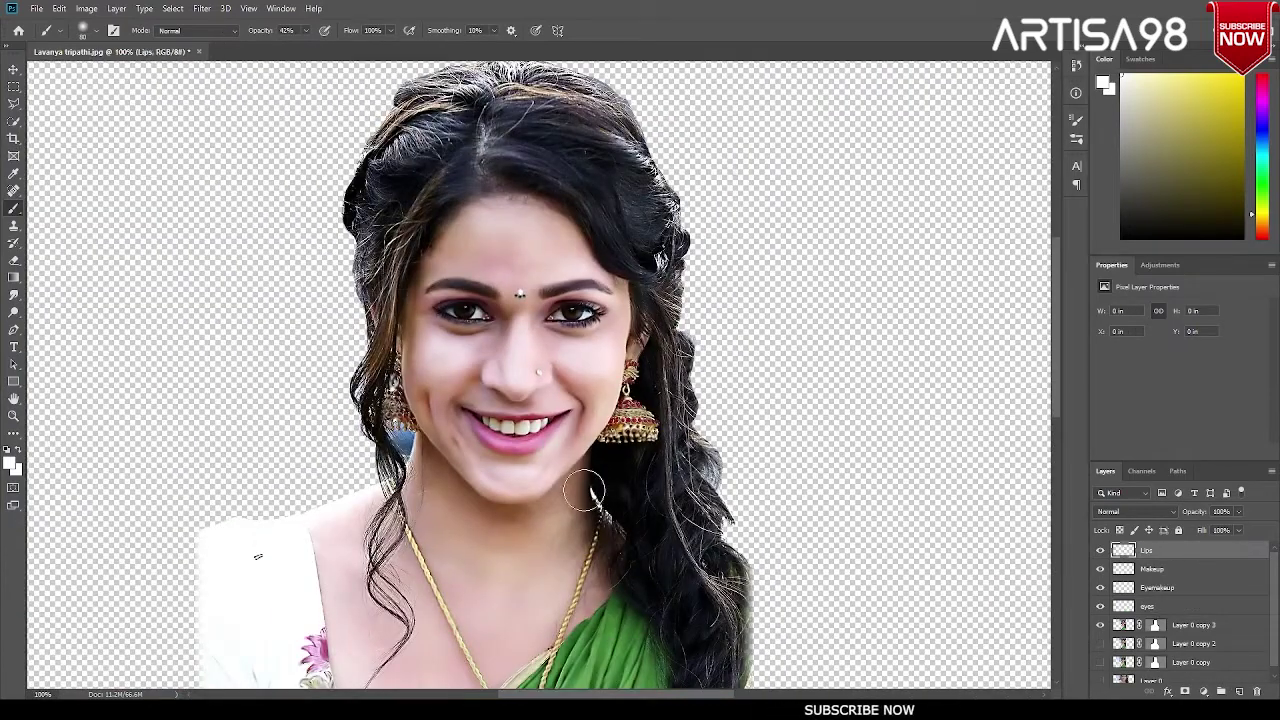
pyautogui.scroll(3, 540, 433)
# Step: Paint magenta over both lips and blend the Lips layer in Soft Light
pyautogui.click(1262, 100)
pyautogui.moveTo(315, 364)
pyautogui.mouseDown()
pyautogui.moveTo(416, 442)
pyautogui.moveTo(580, 424)
pyautogui.moveTo(616, 376)
pyautogui.mouseUp()
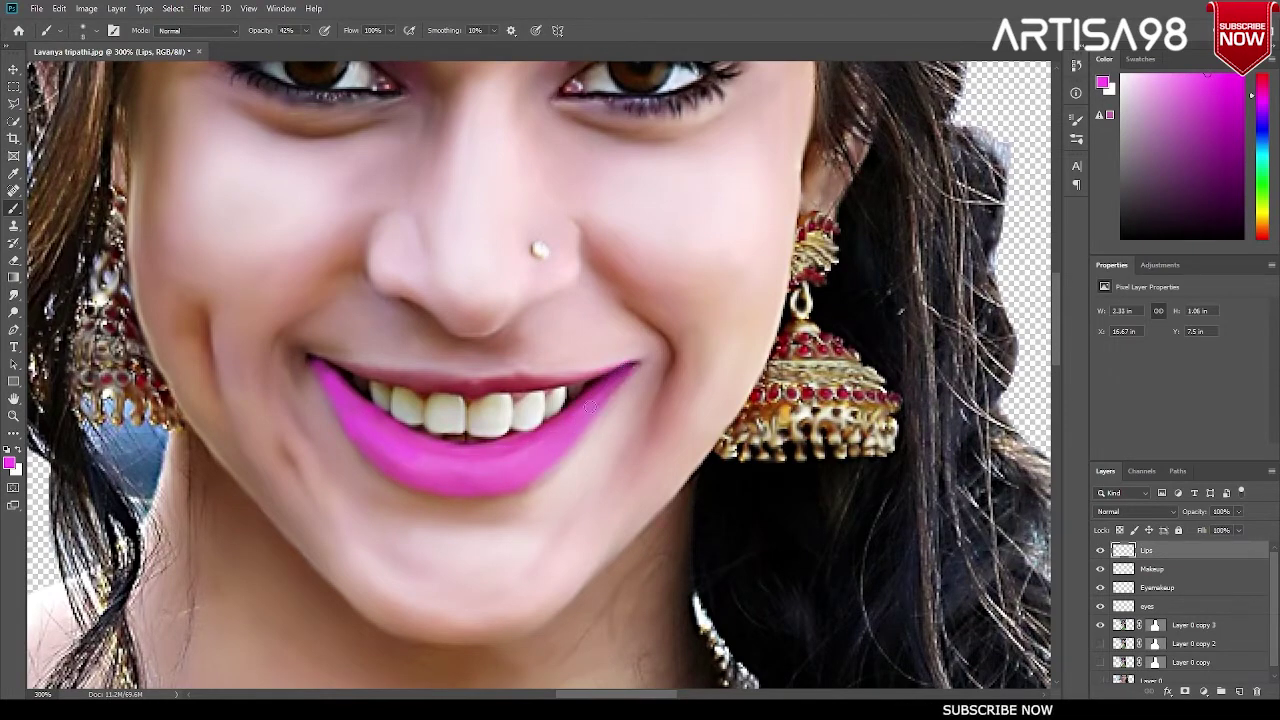
pyautogui.moveTo(462, 382); pyautogui.dragTo(322, 362)
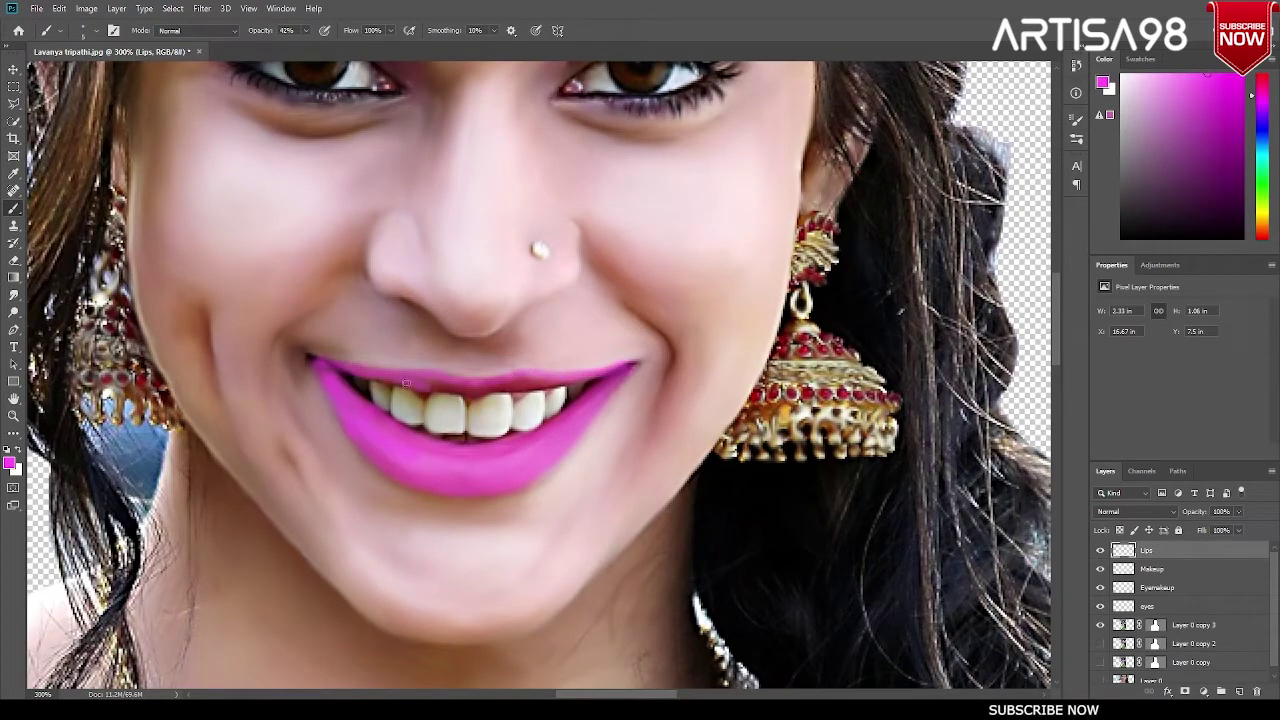
pyautogui.click(1135, 511)
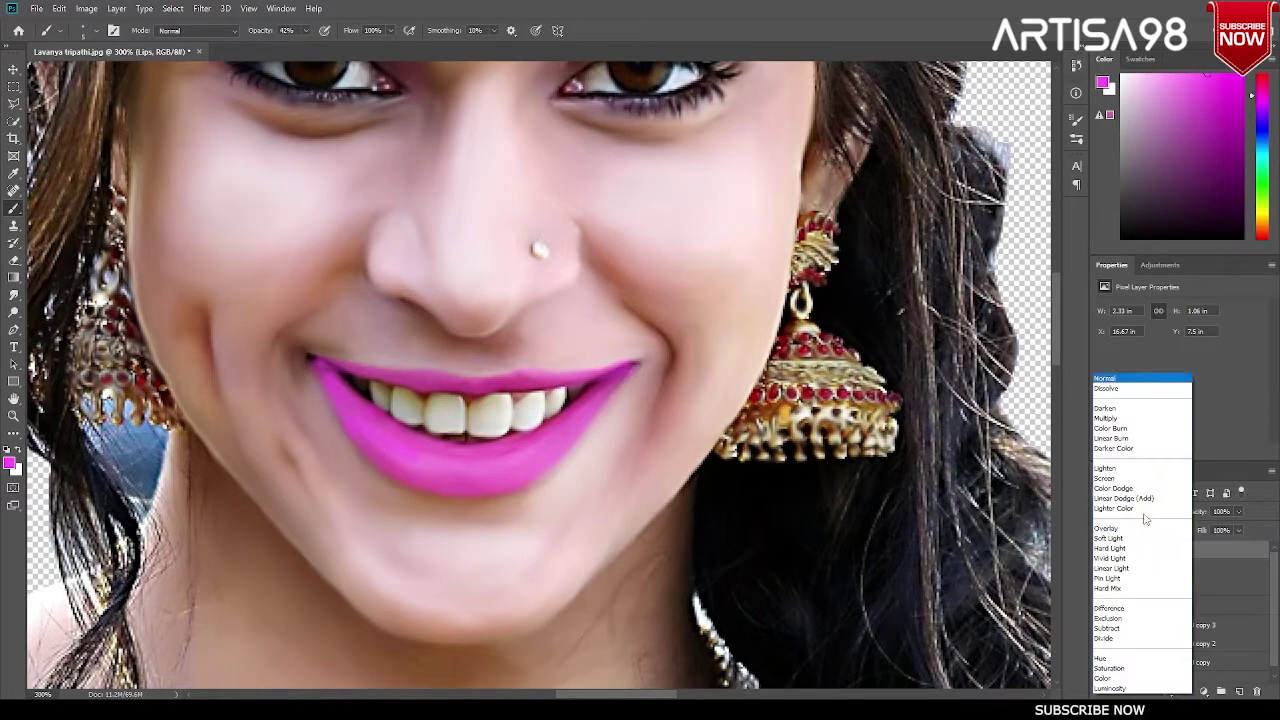
pyautogui.click(1120, 543)
# Step: Reset colours with white as paint colour and zoom out to 66.7%
pyautogui.press('d')
pyautogui.press('x')
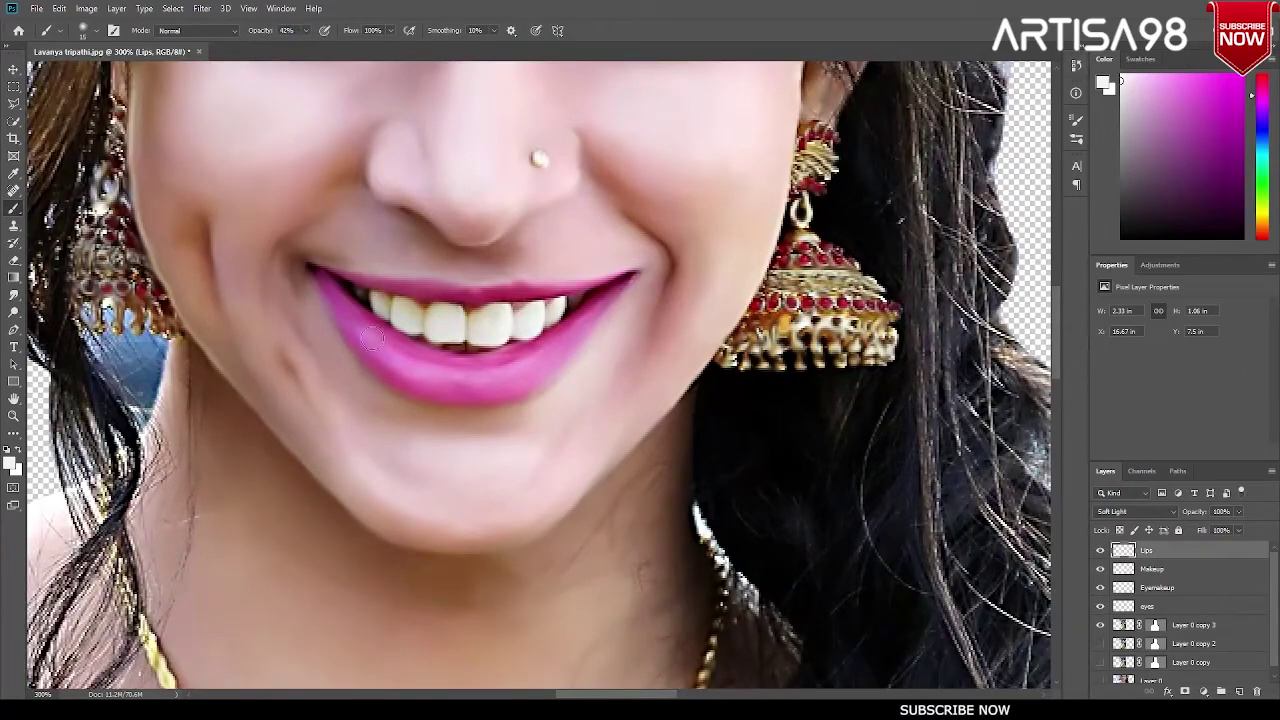
pyautogui.hotkey('ctrl', '-')
pyautogui.hotkey('ctrl', '-')
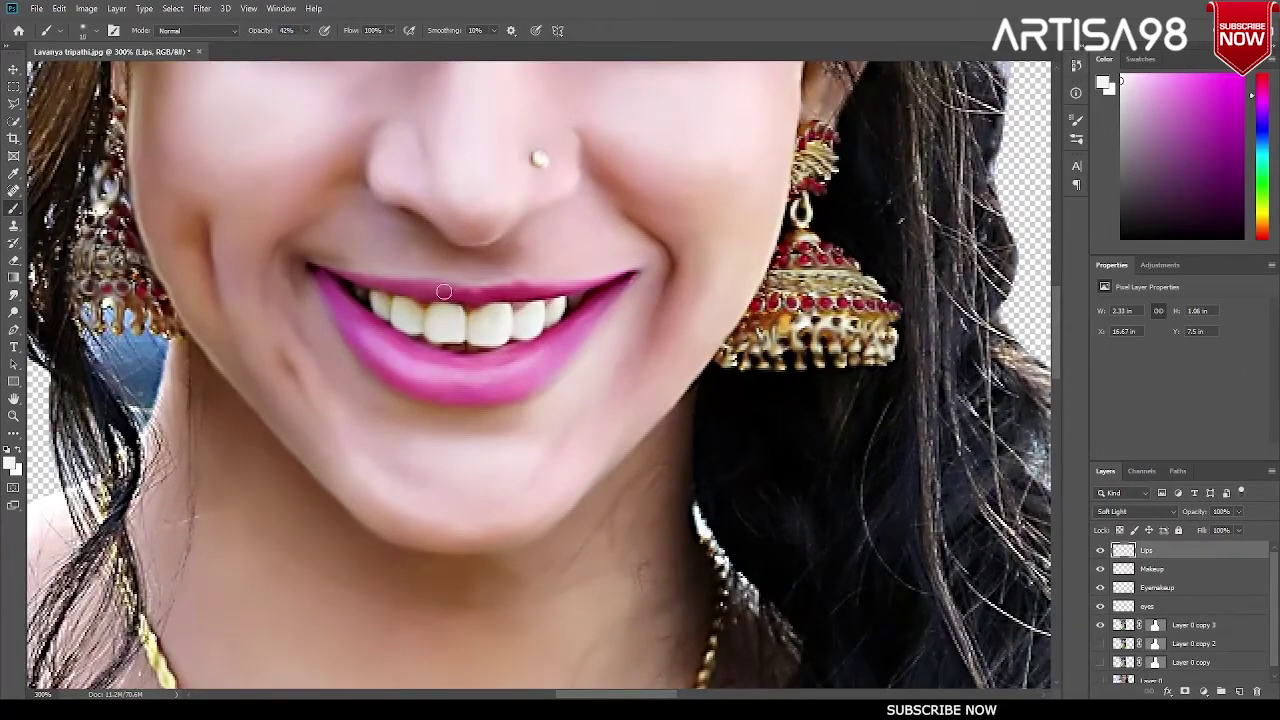
pyautogui.hotkey('ctrl', '+')
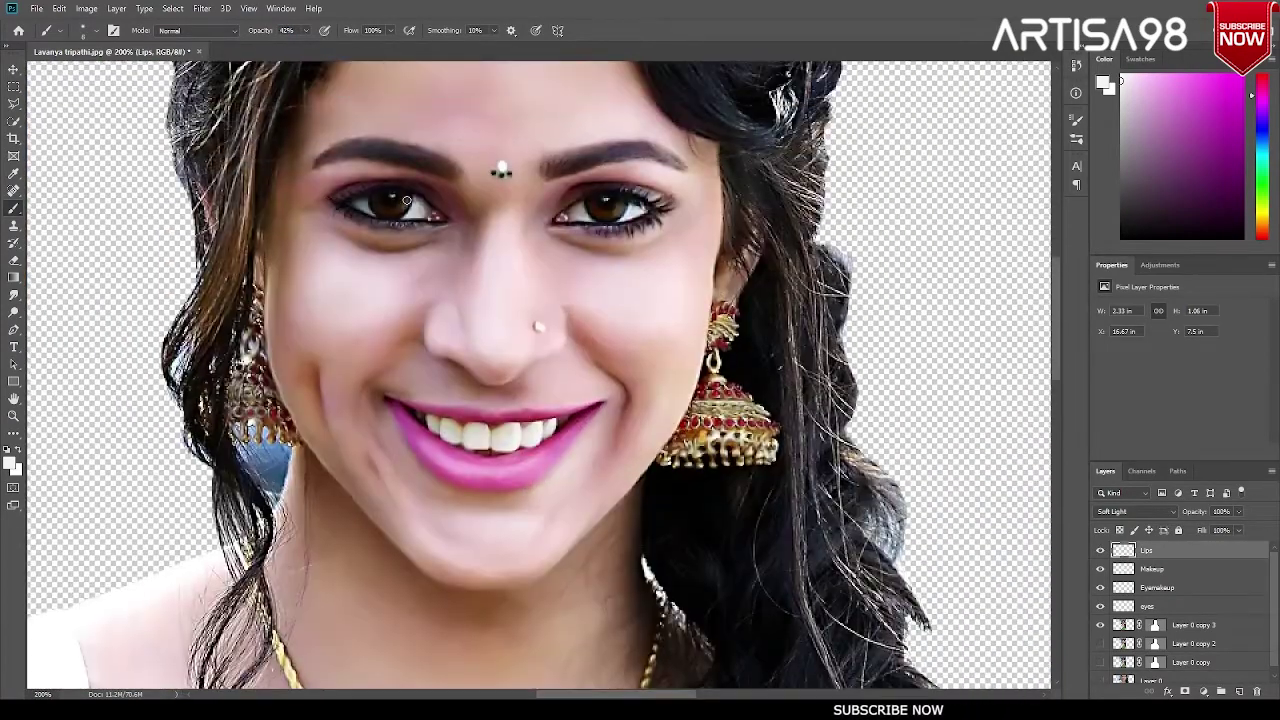
pyautogui.hotkey('ctrl', '-')
pyautogui.hotkey('ctrl', '-')
pyautogui.scroll(2, 540, 375)
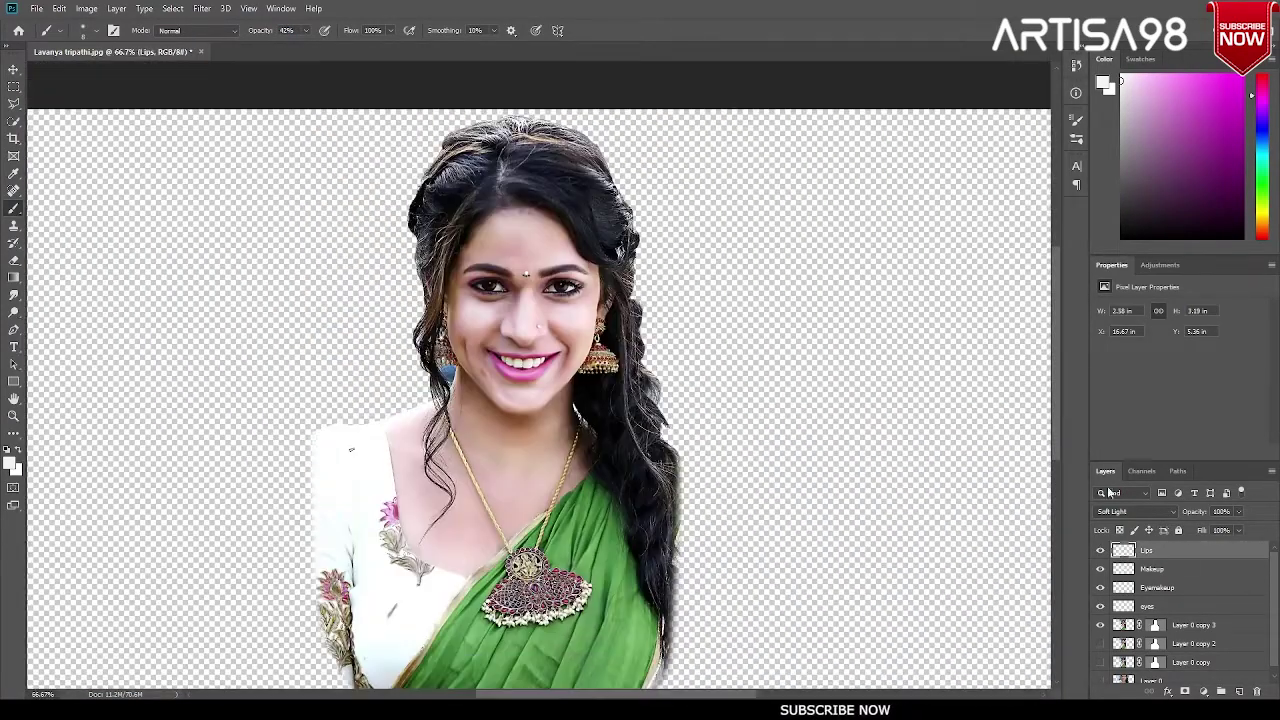
# Step: Add a new empty layer named "Hair" at the top of the stack
pyautogui.click(1239, 691)
pyautogui.write('air')
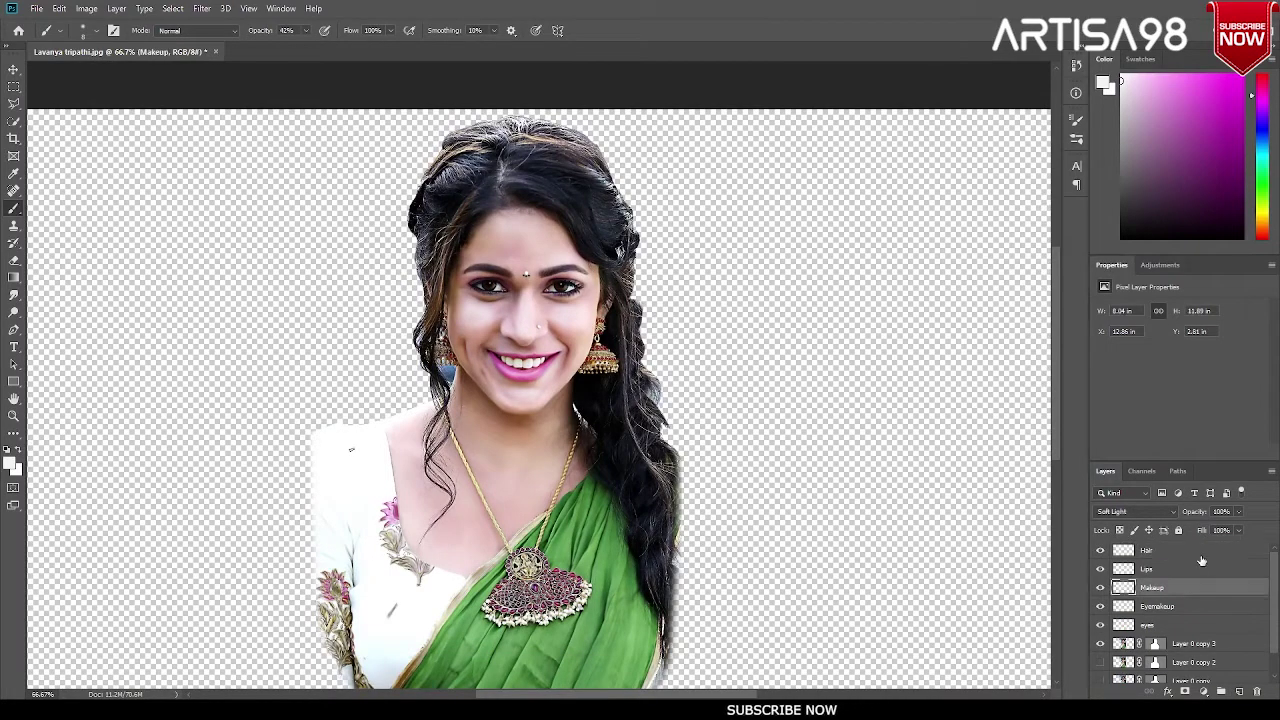
pyautogui.press('Return')
pyautogui.scroll(1, 453, 197)
pyautogui.scroll(2, 453, 197)
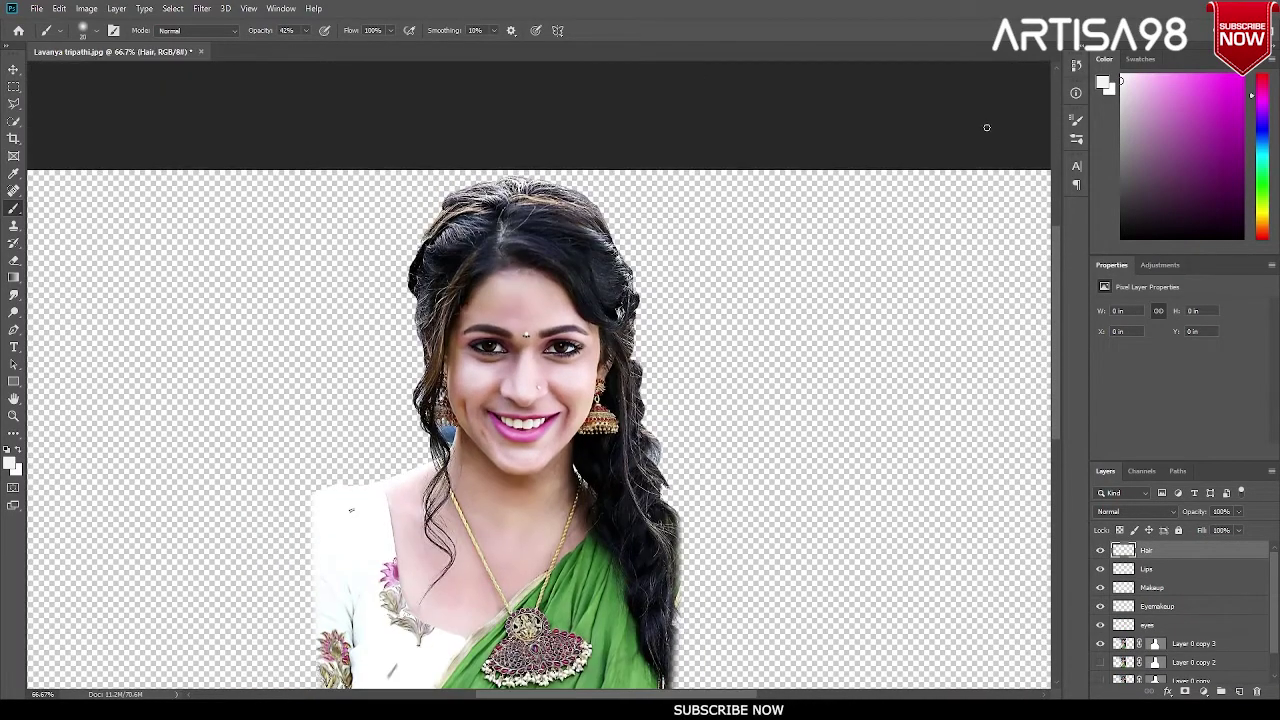
# Step: Pick red, lower the brush opacity, and paint red streaks over the top hair and right braid
pyautogui.click(1238, 112)
pyautogui.click(1265, 207)
pyautogui.moveTo(1265, 207); pyautogui.dragTo(1265, 238)
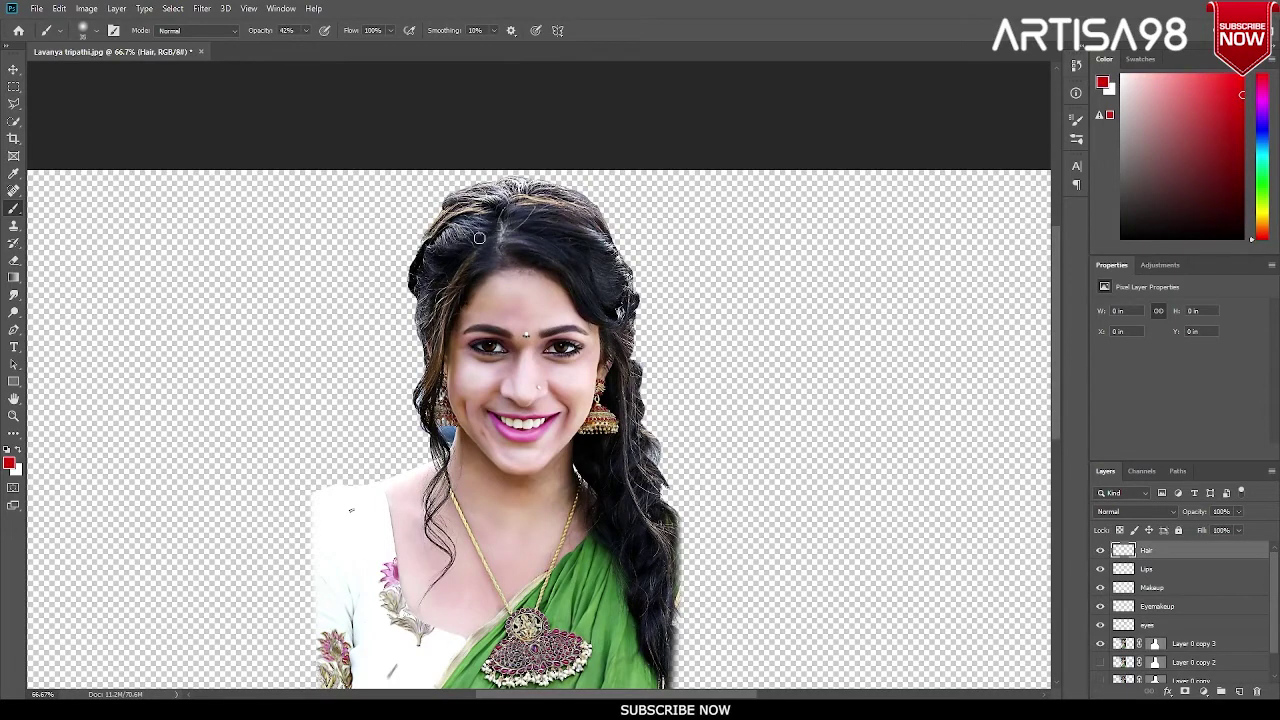
pyautogui.moveTo(262, 31); pyautogui.dragTo(251, 33)
pyautogui.moveTo(472, 261); pyautogui.dragTo(477, 231)
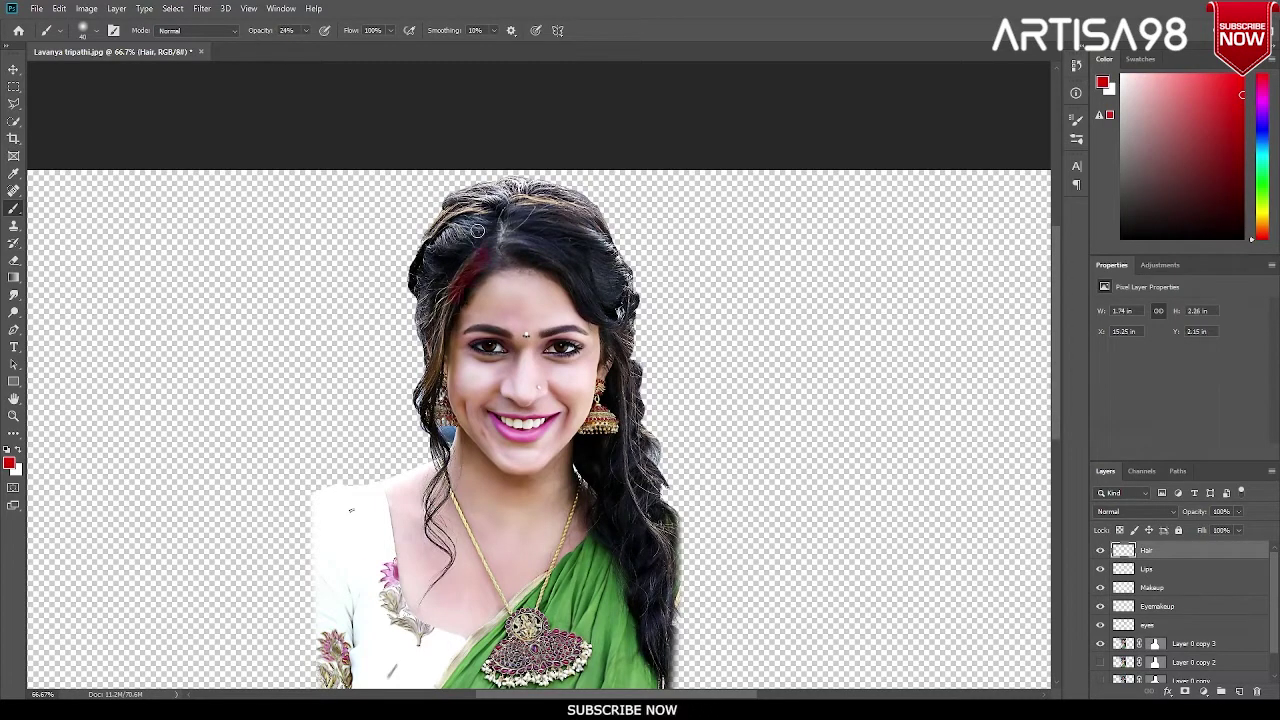
pyautogui.moveTo(622, 272)
pyautogui.mouseDown()
pyautogui.moveTo(530, 204)
pyautogui.moveTo(478, 195)
pyautogui.mouseUp()
pyautogui.scroll(-1, 594, 280)
pyautogui.moveTo(620, 300); pyautogui.dragTo(638, 450)
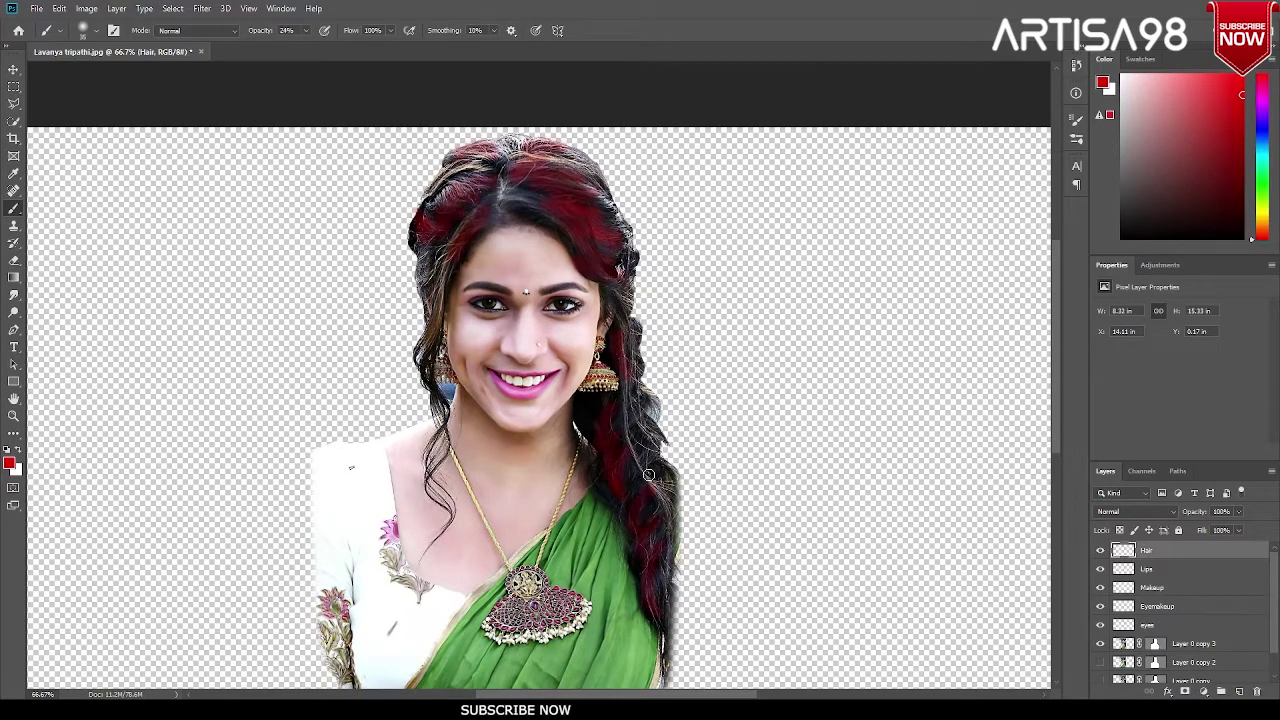
# Step: Paint orange streaks across the hair and onto the right braid
pyautogui.moveTo(1262, 236); pyautogui.dragTo(1262, 222)
pyautogui.click(1234, 89)
pyautogui.moveTo(470, 165); pyautogui.dragTo(430, 330)
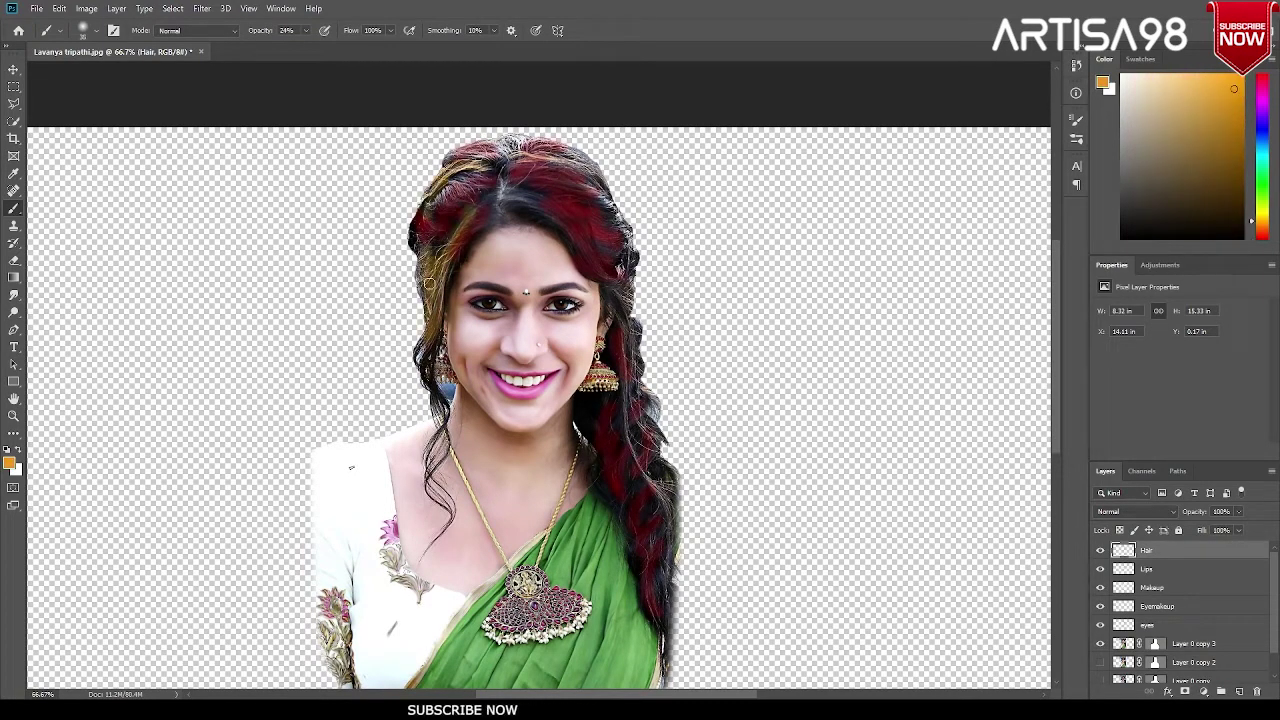
pyautogui.moveTo(500, 160)
pyautogui.mouseDown()
pyautogui.moveTo(563, 187)
pyautogui.moveTo(540, 152)
pyautogui.moveTo(487, 216)
pyautogui.moveTo(620, 310)
pyautogui.moveTo(670, 497)
pyautogui.moveTo(640, 545)
pyautogui.moveTo(612, 420)
pyautogui.mouseUp()
pyautogui.moveTo(1262, 222); pyautogui.dragTo(1262, 218)
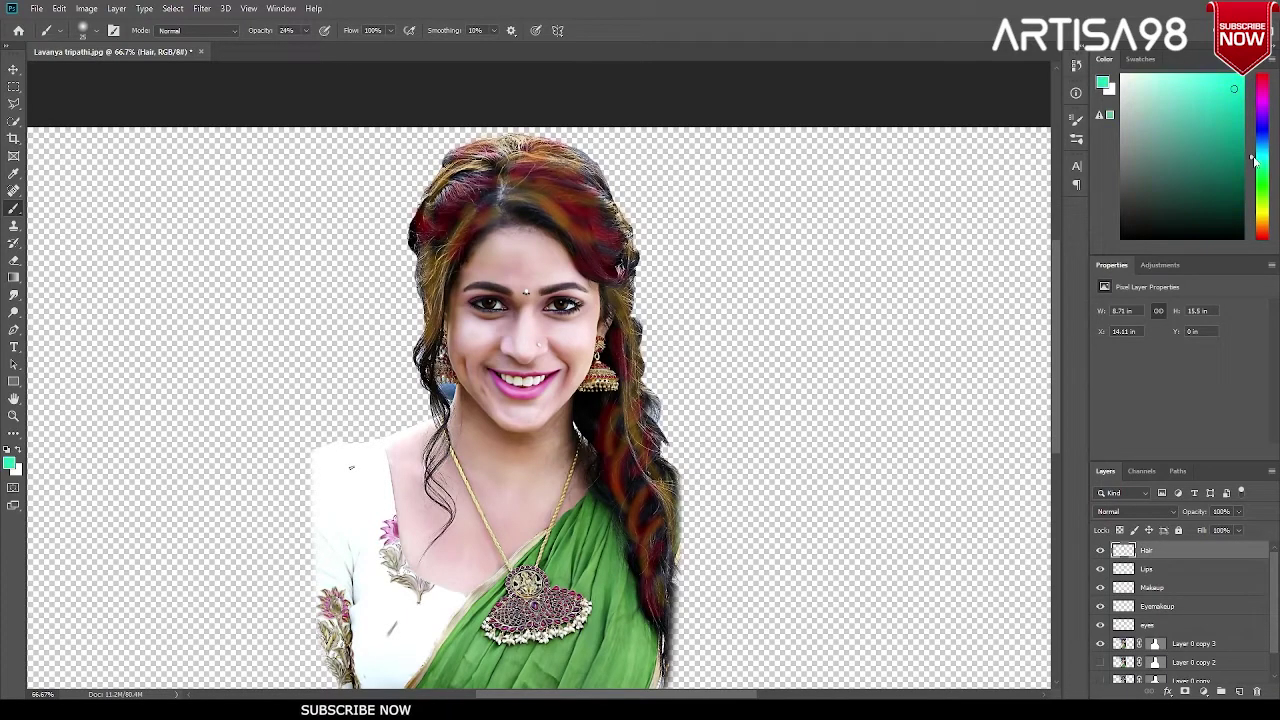
# Step: Paint pale yellow streaks across the top hair and down the right braid
pyautogui.click(1153, 96)
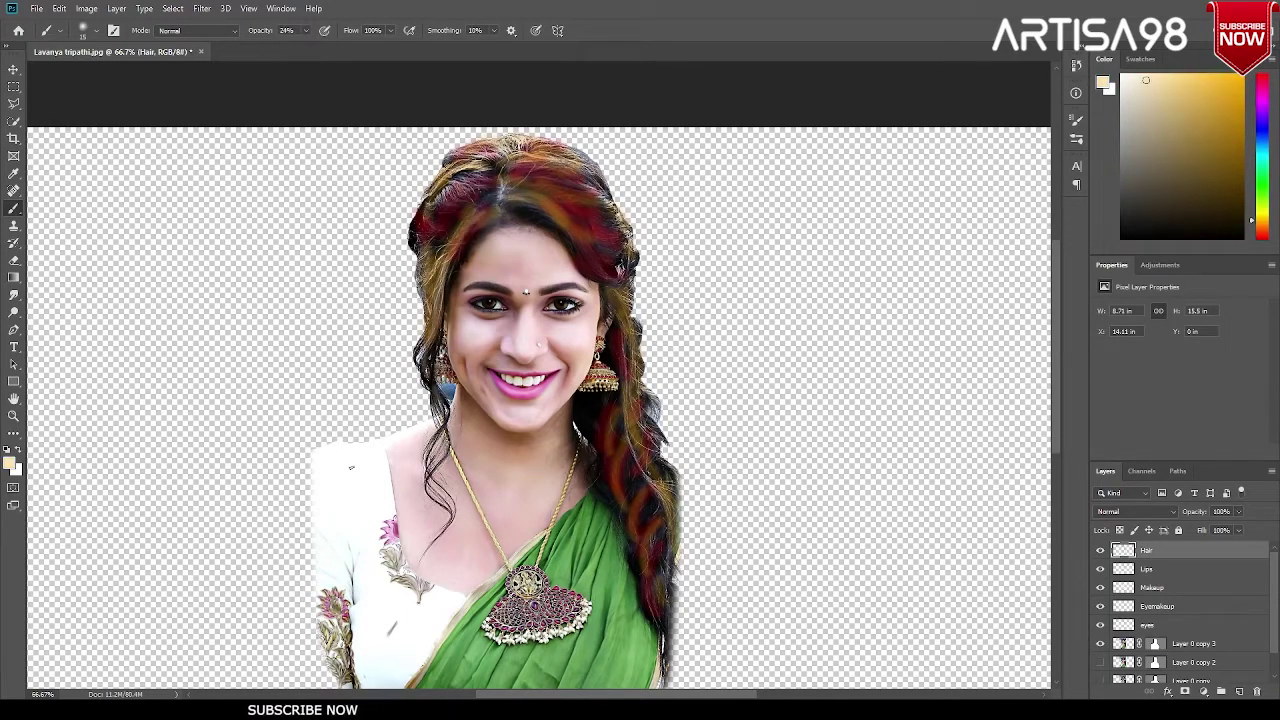
pyautogui.moveTo(478, 156); pyautogui.dragTo(604, 176)
pyautogui.moveTo(516, 164)
pyautogui.mouseDown()
pyautogui.moveTo(600, 268)
pyautogui.moveTo(634, 396)
pyautogui.moveTo(630, 452)
pyautogui.moveTo(666, 630)
pyautogui.mouseUp()
pyautogui.moveTo(644, 406); pyautogui.dragTo(656, 436)
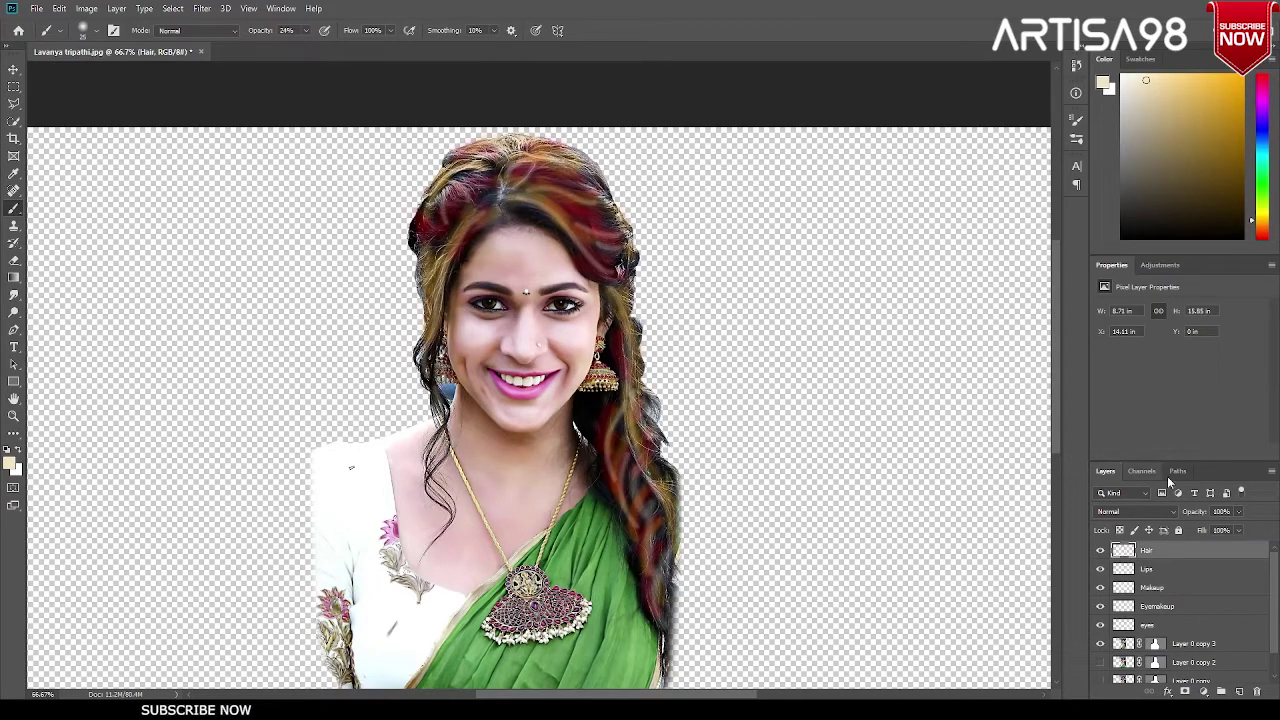
# Step: Paint blue streaks over the top hair, left locks and right braid
pyautogui.click(1262, 116)
pyautogui.moveTo(1262, 116); pyautogui.dragTo(1262, 136)
pyautogui.click(1204, 75)
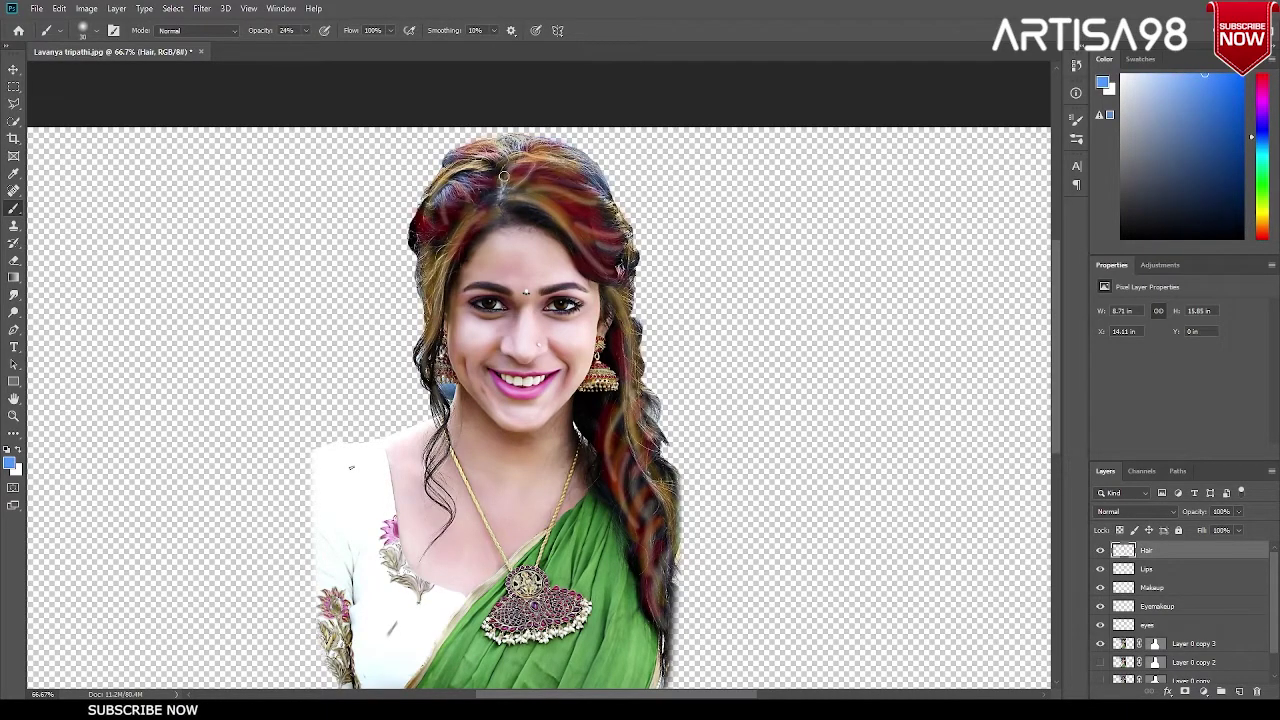
pyautogui.moveTo(504, 176); pyautogui.dragTo(600, 264)
pyautogui.moveTo(452, 238); pyautogui.dragTo(432, 408)
pyautogui.moveTo(610, 210); pyautogui.dragTo(624, 312)
pyautogui.moveTo(590, 402); pyautogui.dragTo(624, 494)
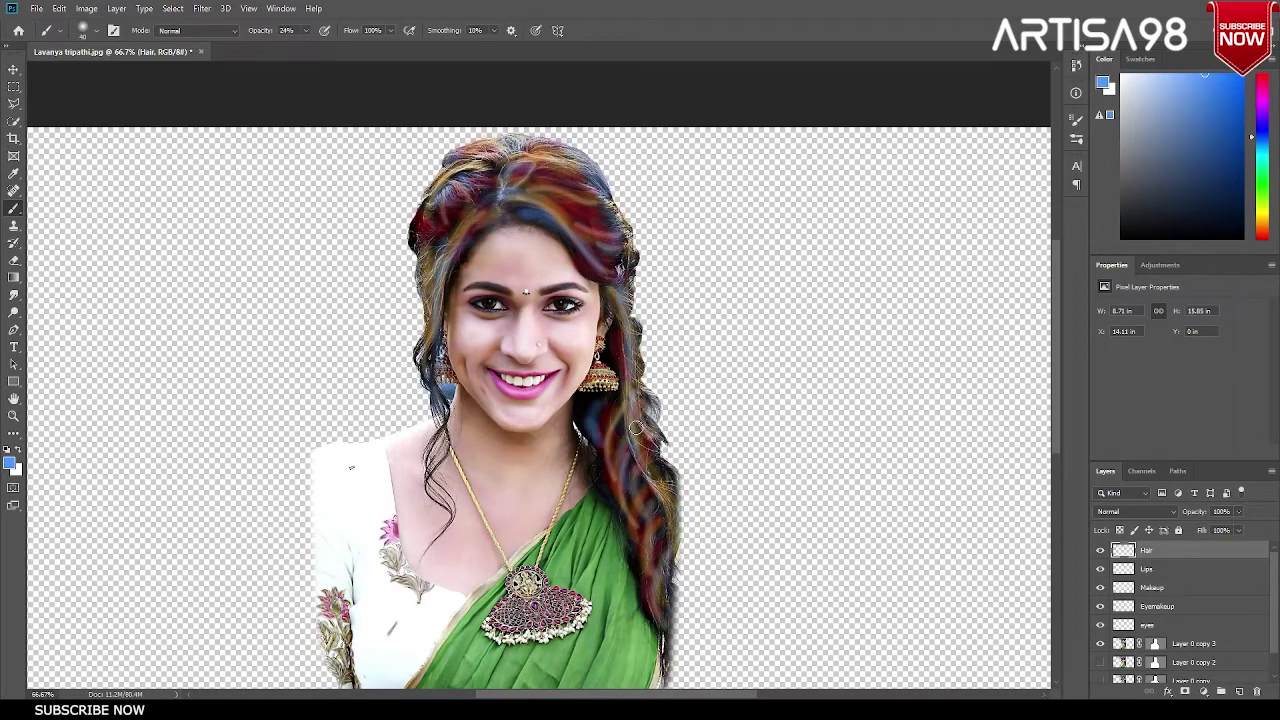
# Step: Set the Hair layer to Soft Light and choose a red foreground colour
pyautogui.press('v')
pyautogui.click(1135, 511)
pyautogui.click(1115, 531)
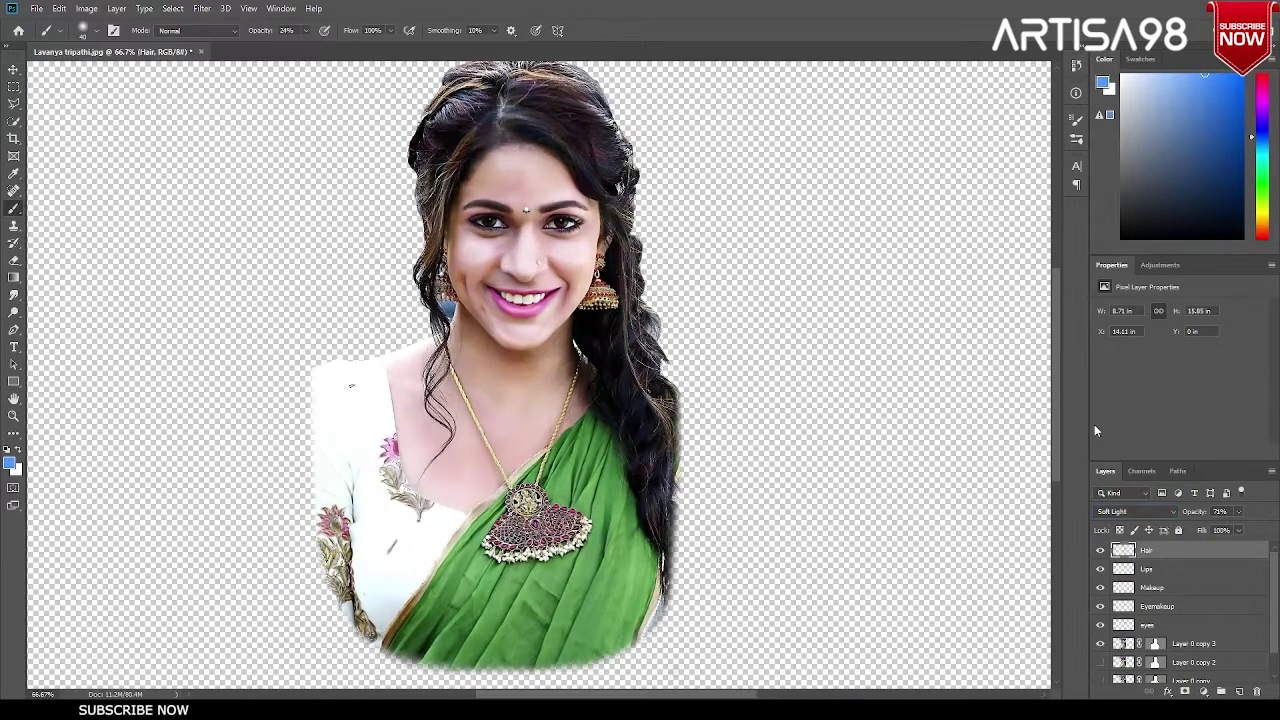
pyautogui.click(1262, 233)
pyautogui.click(1227, 82)
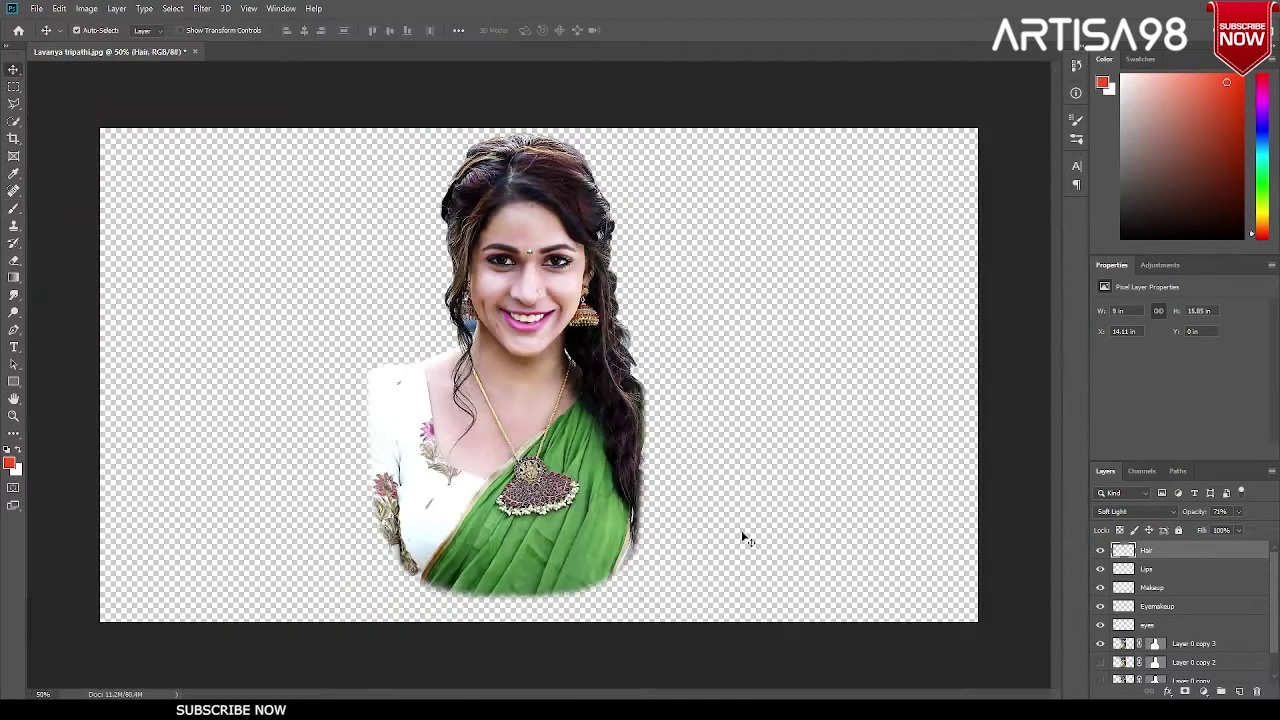
# Step: Group the portrait layers into Group 1 and duplicate it as Group 1 copy
pyautogui.scroll(-1, 1205, 625)
pyautogui.rightClick(1205, 625)
pyautogui.click(1150, 152)
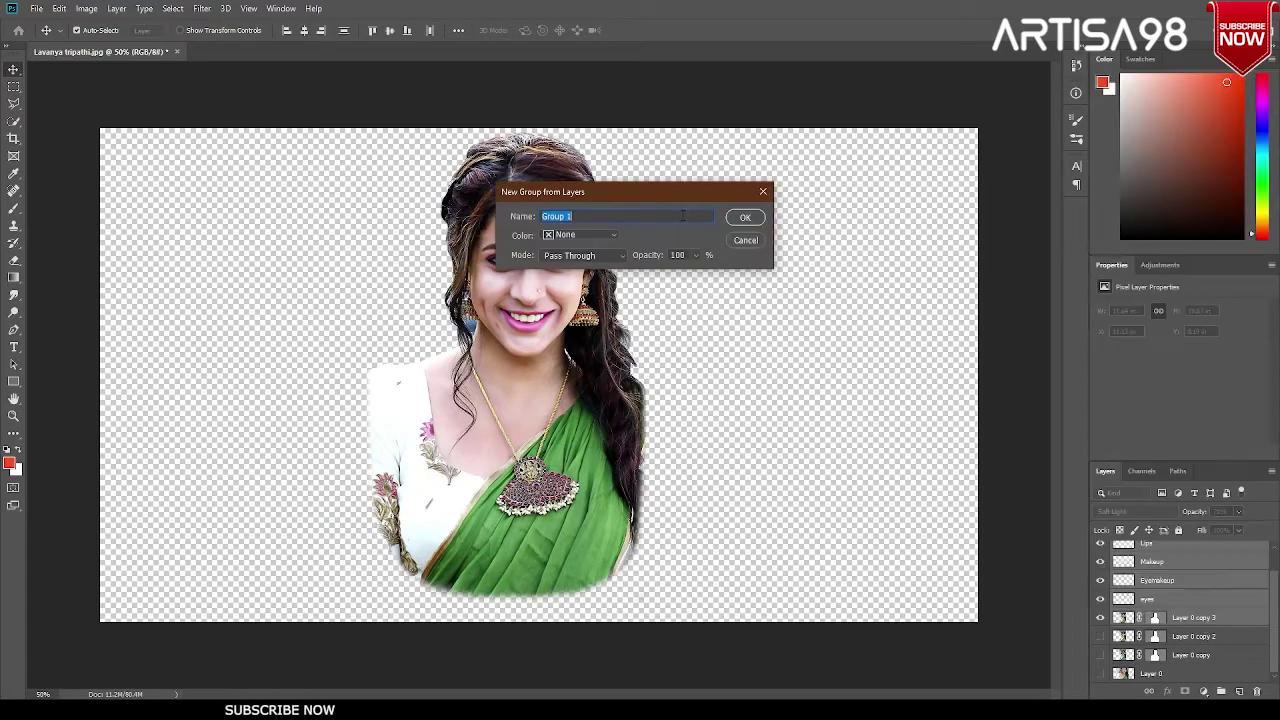
pyautogui.press('Return')
pyautogui.hotkey('ctrl', 'j')
pyautogui.rightClick(1135, 550)
pyautogui.click(1155, 474)
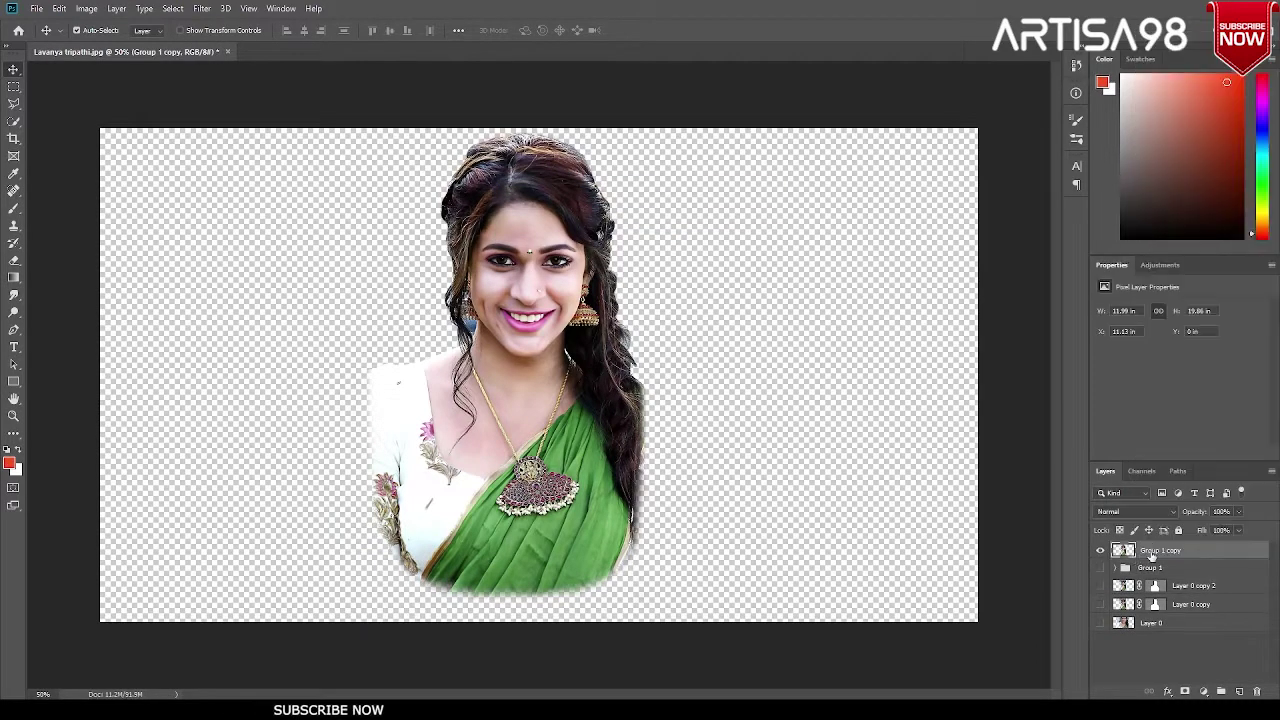
# Step: Add a new layer beneath Group 1 copy and fill it dark green with the Paint Bucket
pyautogui.click(1142, 566)
pyautogui.hotkey('ctrl', 'shift', 'alt', 'n')
pyautogui.rightClick(14, 277)
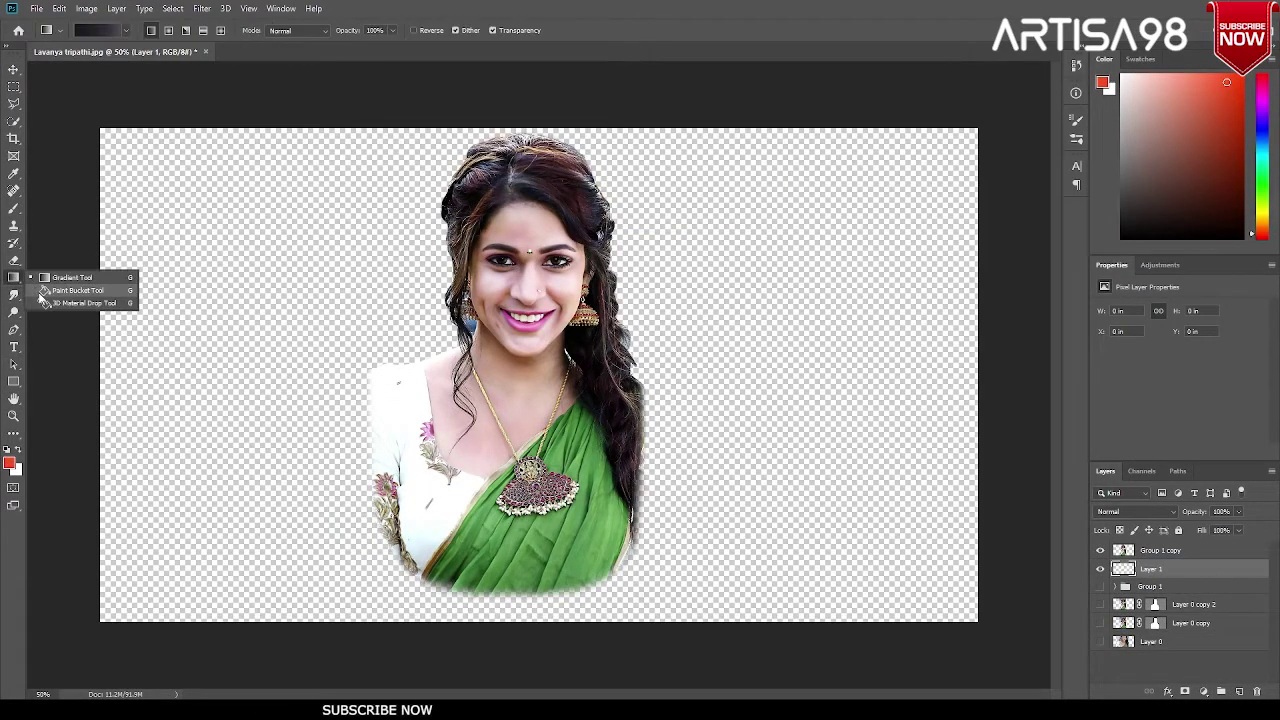
pyautogui.click(75, 281)
pyautogui.click(283, 481)
pyautogui.click(14, 69)
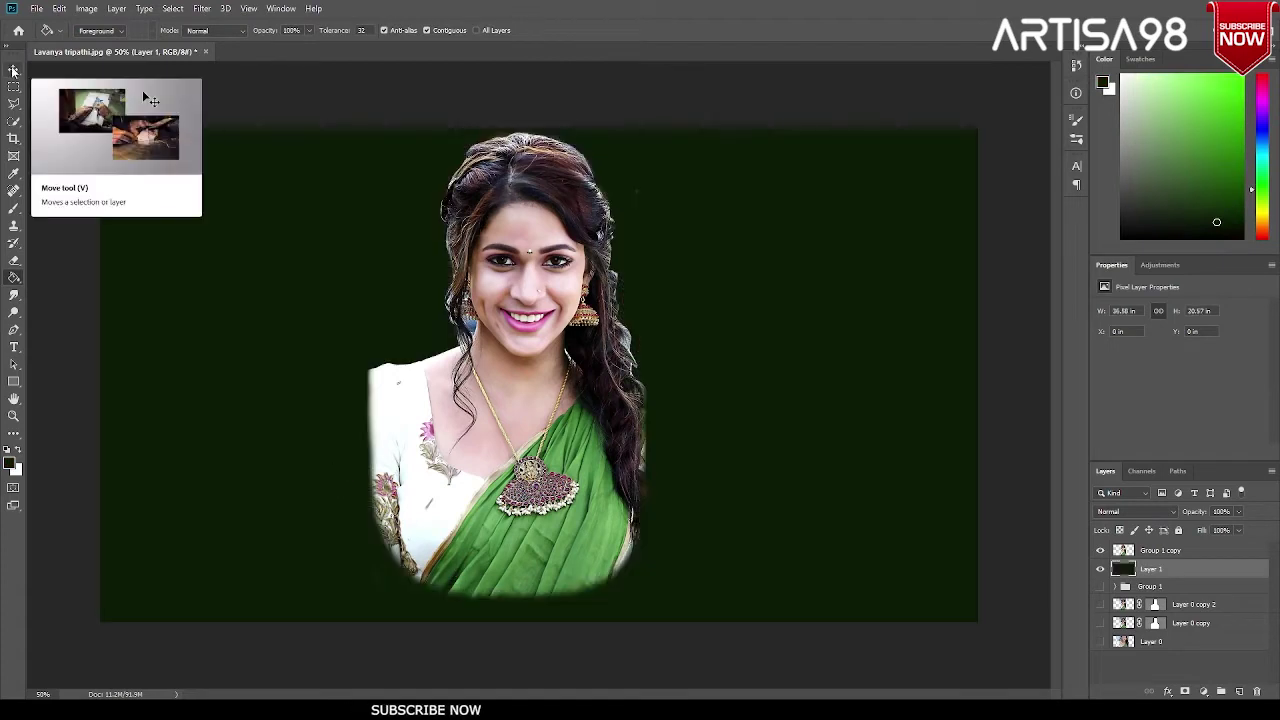
pyautogui.click(1160, 550)
# Step: Switch to the Smudge tool and set its strength to 88%
pyautogui.press('e')
pyautogui.click(14, 295)
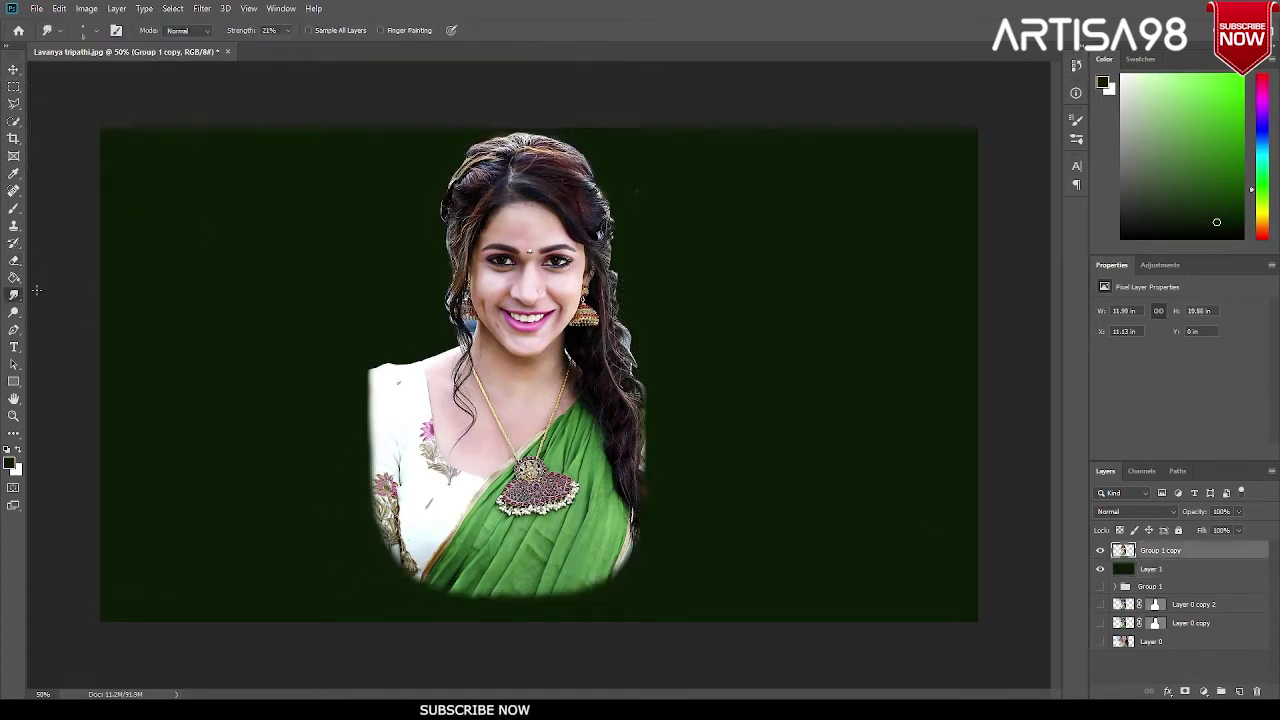
pyautogui.click(1076, 138)
pyautogui.press('F5')
pyautogui.press('8')
pyautogui.press('8')
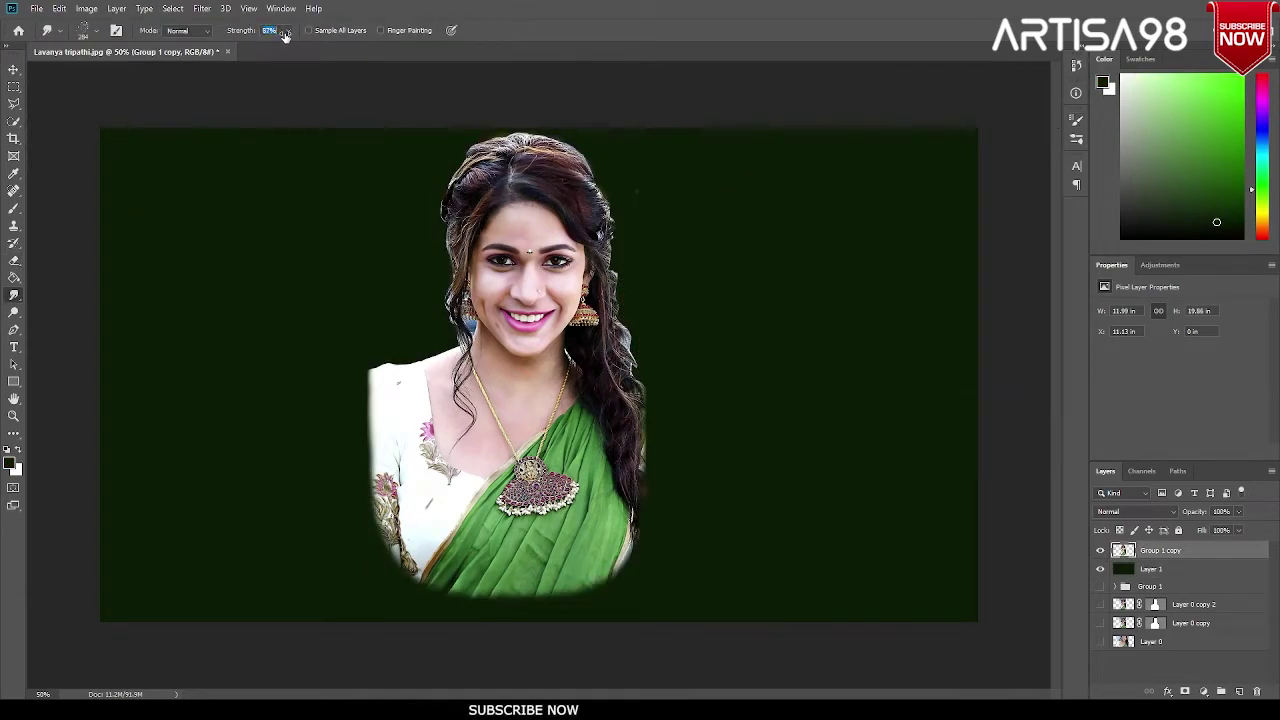
pyautogui.hotkey('ctrl', 'BackSpace')
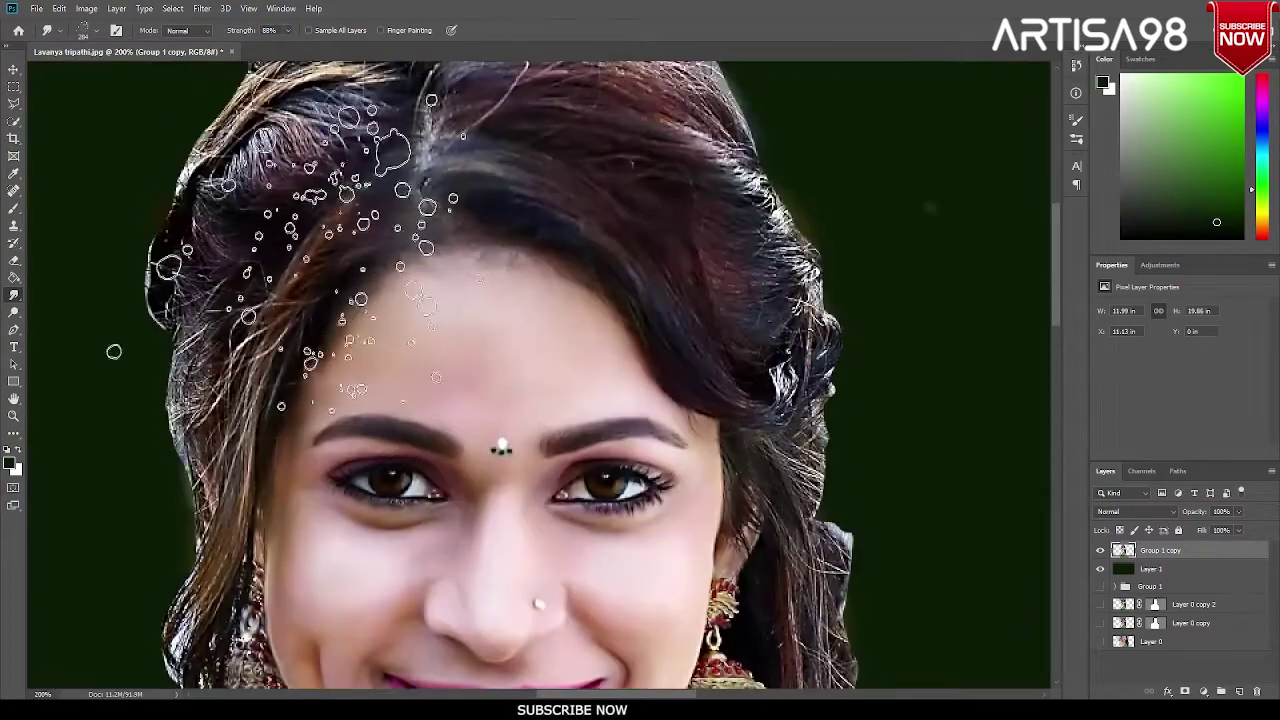
# Step: Zoom out to 200% and smudge the upper-left hair strands smooth
pyautogui.hotkey('ctrl', '-')
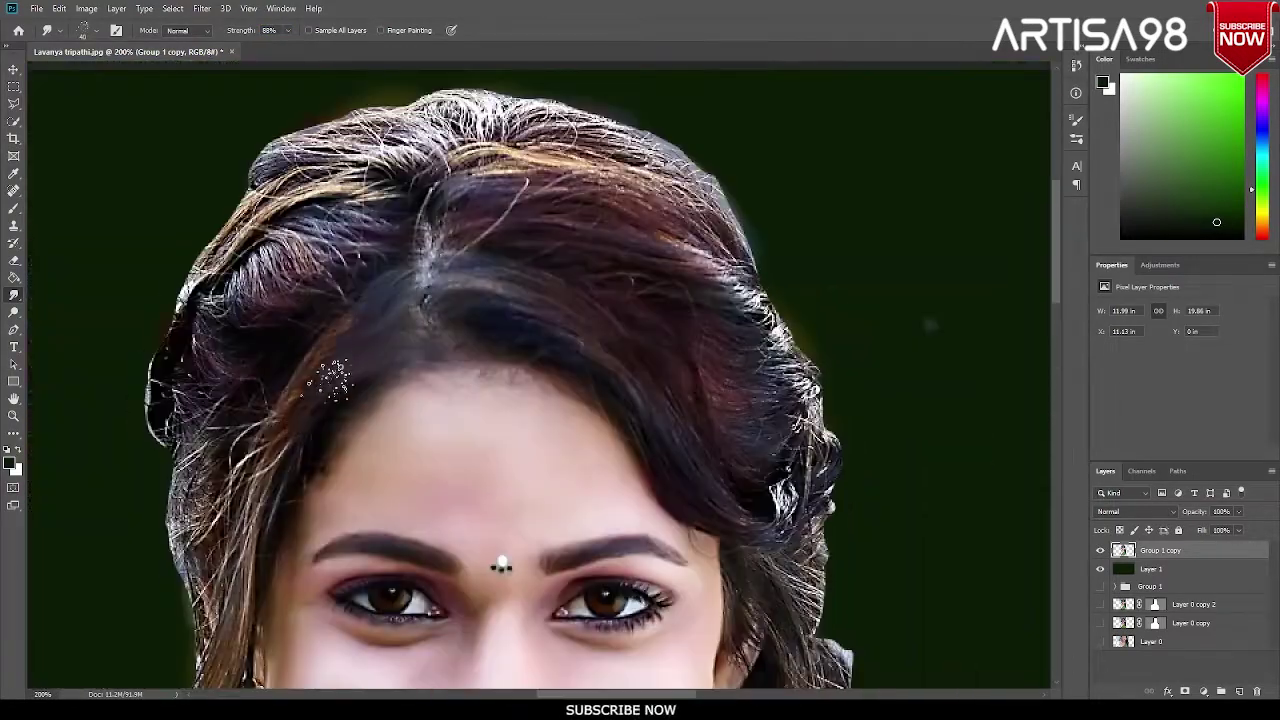
pyautogui.scroll(-2, 330, 370)
pyautogui.scroll(-2, 305, 300)
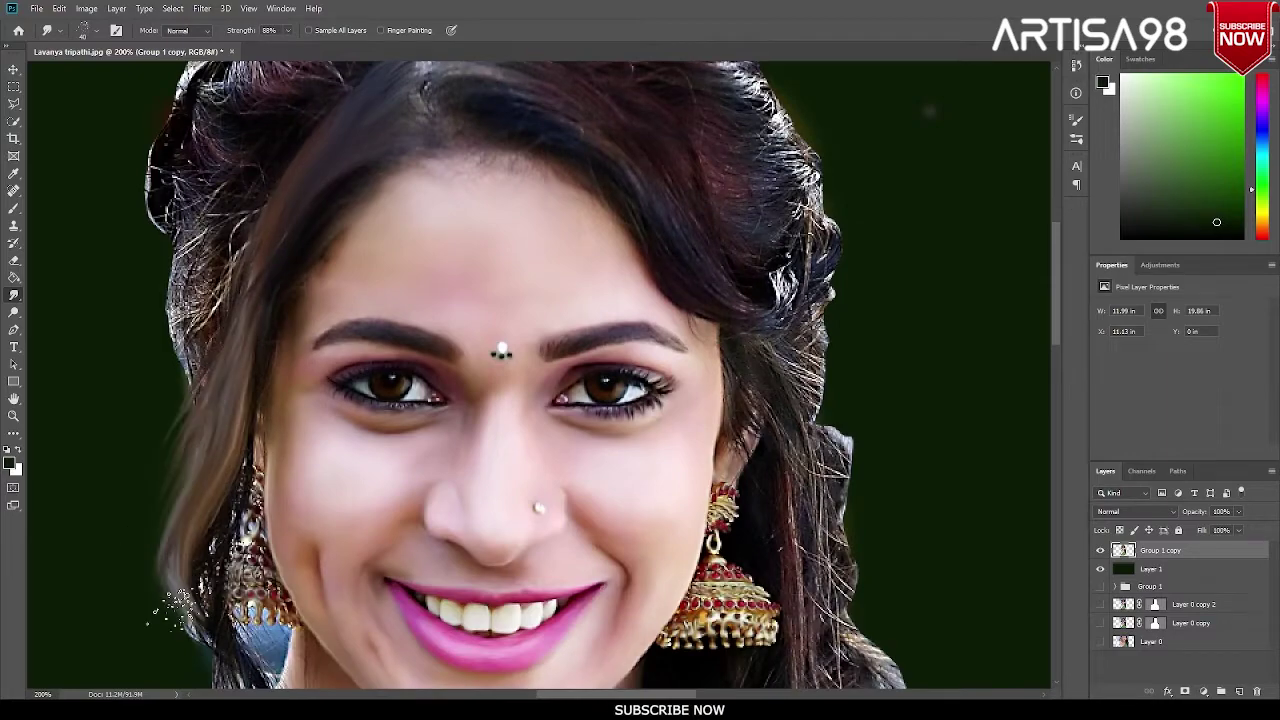
pyautogui.scroll(-2, 200, 430)
pyautogui.scroll(-1, 215, 488)
pyautogui.scroll(-1, 214, 475)
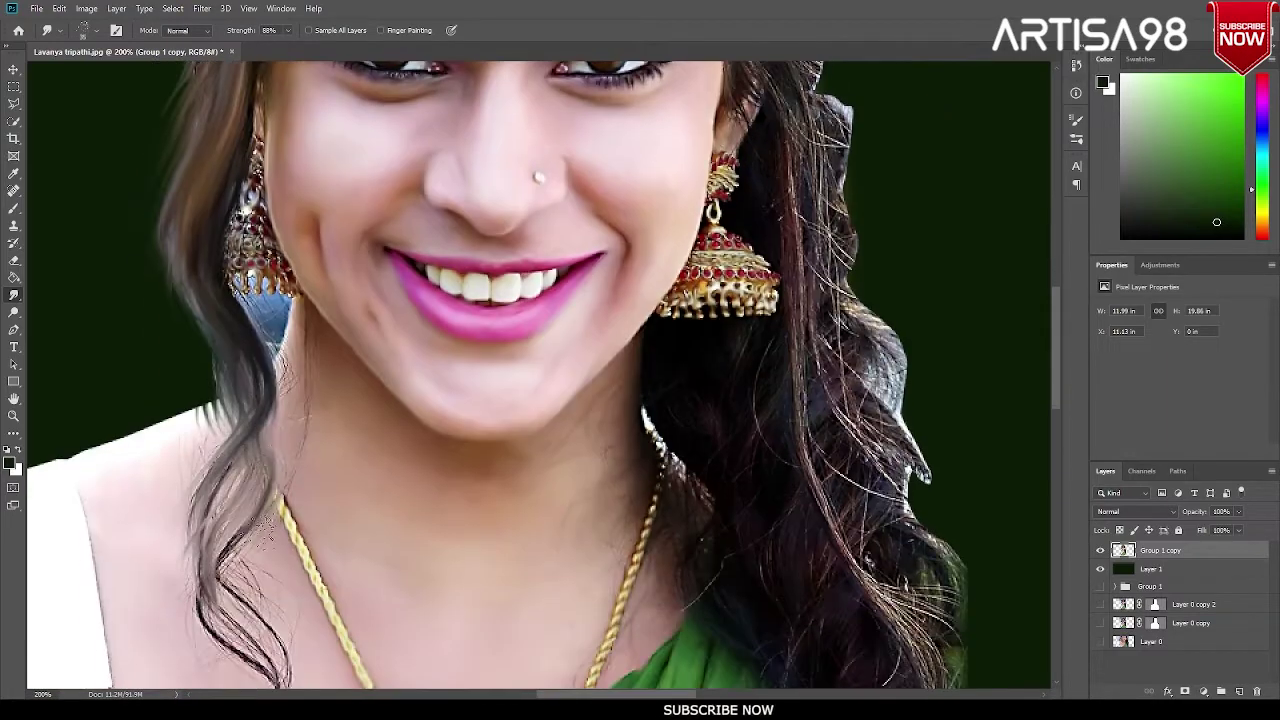
pyautogui.scroll(-2, 213, 465)
pyautogui.scroll(-1, 213, 460)
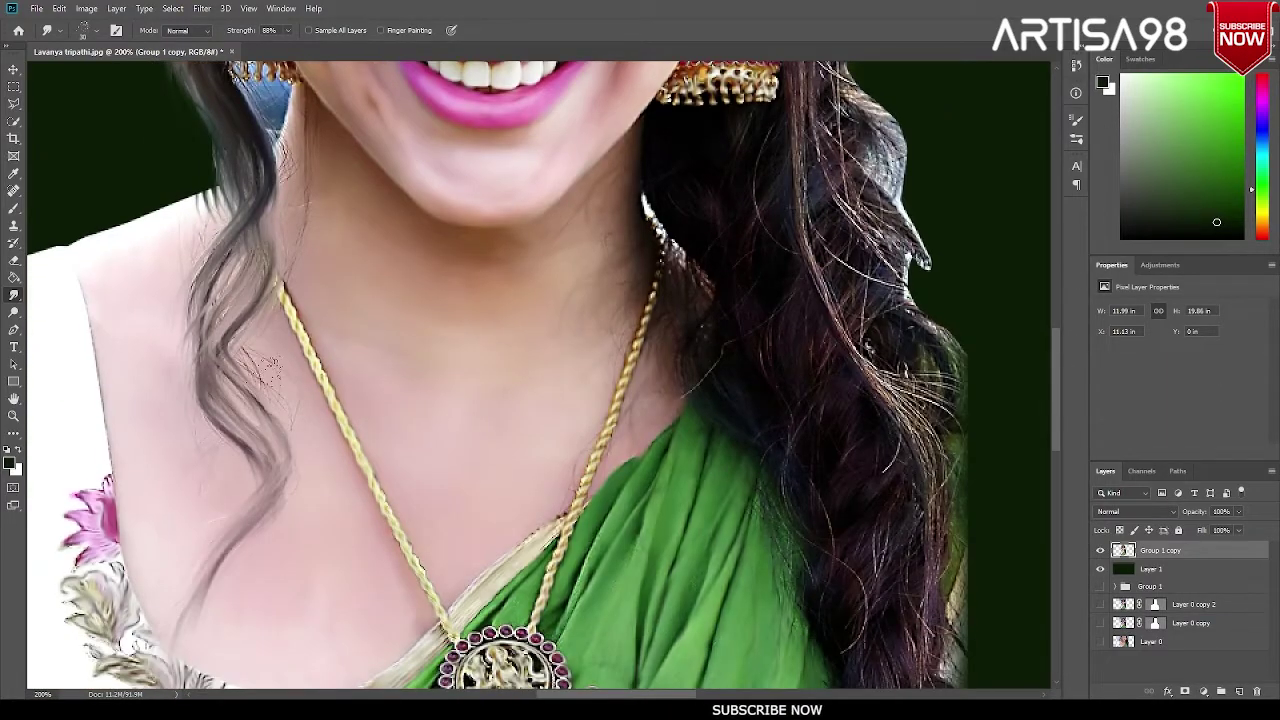
pyautogui.scroll(3, 250, 350)
pyautogui.scroll(6, 300, 240)
pyautogui.moveTo(300, 237)
pyautogui.mouseDown()
pyautogui.moveTo(340, 170)
pyautogui.moveTo(215, 235)
pyautogui.moveTo(298, 258)
pyautogui.moveTo(205, 385)
pyautogui.moveTo(185, 550)
pyautogui.moveTo(178, 470)
pyautogui.mouseUp()
# Step: Smudge away the stray white hairs at the top and around the parting
pyautogui.scroll(1, 388, 225)
pyautogui.moveTo(230, 240)
pyautogui.mouseDown()
pyautogui.moveTo(340, 165)
pyautogui.moveTo(175, 320)
pyautogui.moveTo(160, 375)
pyautogui.moveTo(206, 337)
pyautogui.moveTo(200, 309)
pyautogui.moveTo(330, 180)
pyautogui.mouseUp()
pyautogui.scroll(2, 372, 258)
pyautogui.moveTo(372, 262)
pyautogui.mouseDown()
pyautogui.moveTo(240, 290)
pyautogui.moveTo(400, 215)
pyautogui.moveTo(420, 270)
pyautogui.moveTo(490, 248)
pyautogui.moveTo(380, 195)
pyautogui.moveTo(450, 195)
pyautogui.moveTo(420, 225)
pyautogui.moveTo(497, 200)
pyautogui.moveTo(360, 188)
pyautogui.mouseUp()
pyautogui.moveTo(300, 240)
pyautogui.mouseDown()
pyautogui.moveTo(215, 320)
pyautogui.moveTo(420, 300)
pyautogui.mouseUp()
pyautogui.moveTo(600, 255)
pyautogui.mouseDown()
pyautogui.moveTo(440, 335)
pyautogui.moveTo(363, 346)
pyautogui.moveTo(237, 334)
pyautogui.moveTo(220, 354)
pyautogui.mouseUp()
pyautogui.moveTo(480, 370)
pyautogui.mouseDown()
pyautogui.moveTo(640, 400)
pyautogui.moveTo(520, 429)
pyautogui.moveTo(686, 537)
pyautogui.mouseUp()
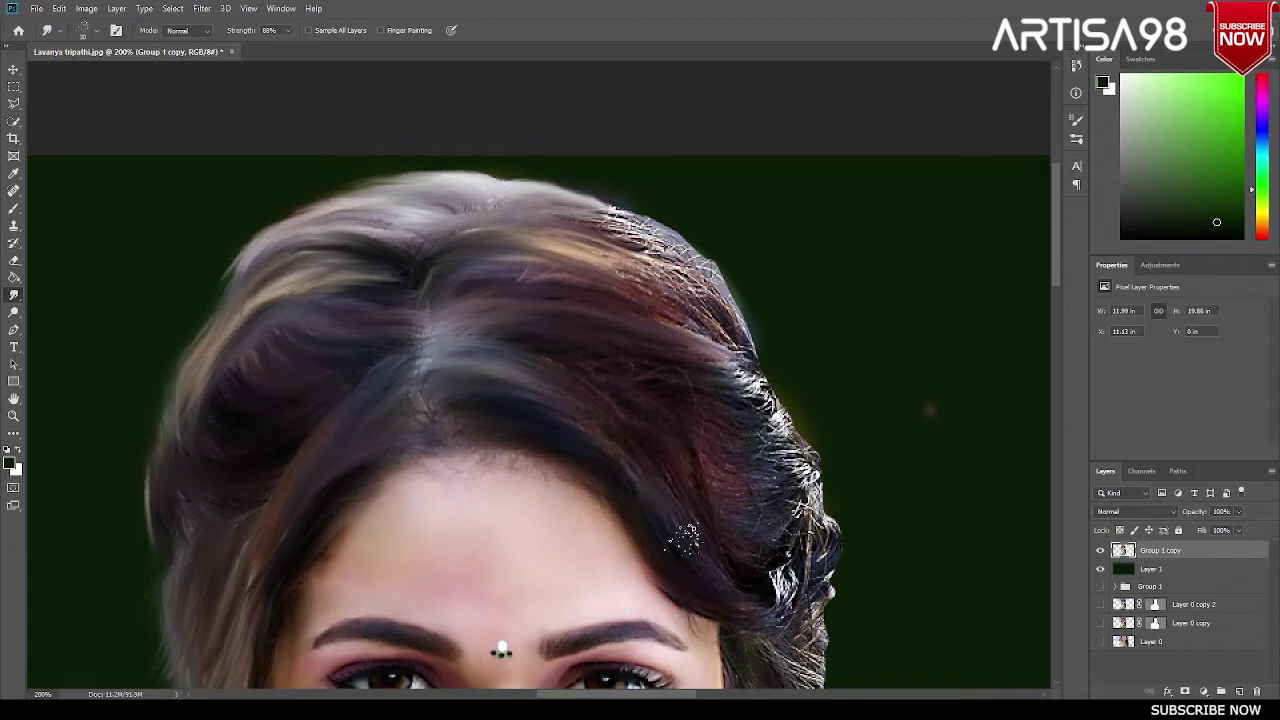
pyautogui.moveTo(563, 357); pyautogui.dragTo(575, 393)
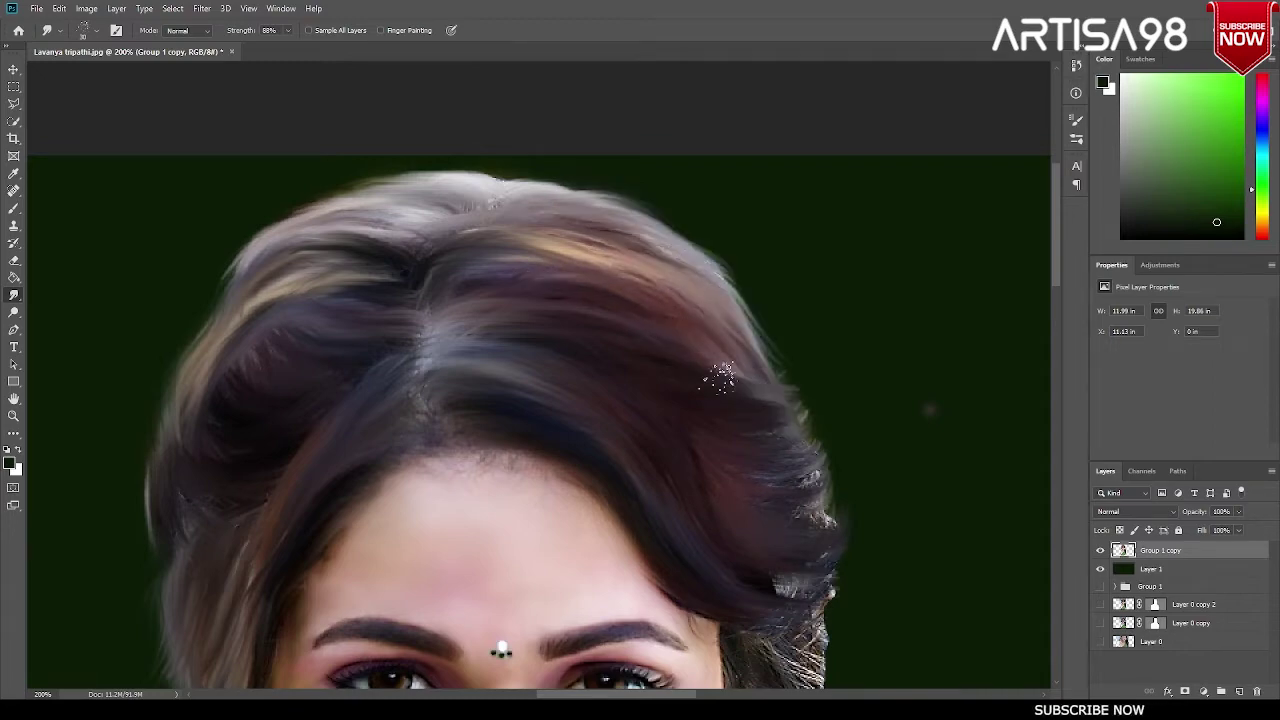
# Step: Scroll through the canvas to inspect the smudged hair
pyautogui.scroll(-3, 720, 378)
pyautogui.scroll(-1, 790, 325)
pyautogui.scroll(-1, 790, 365)
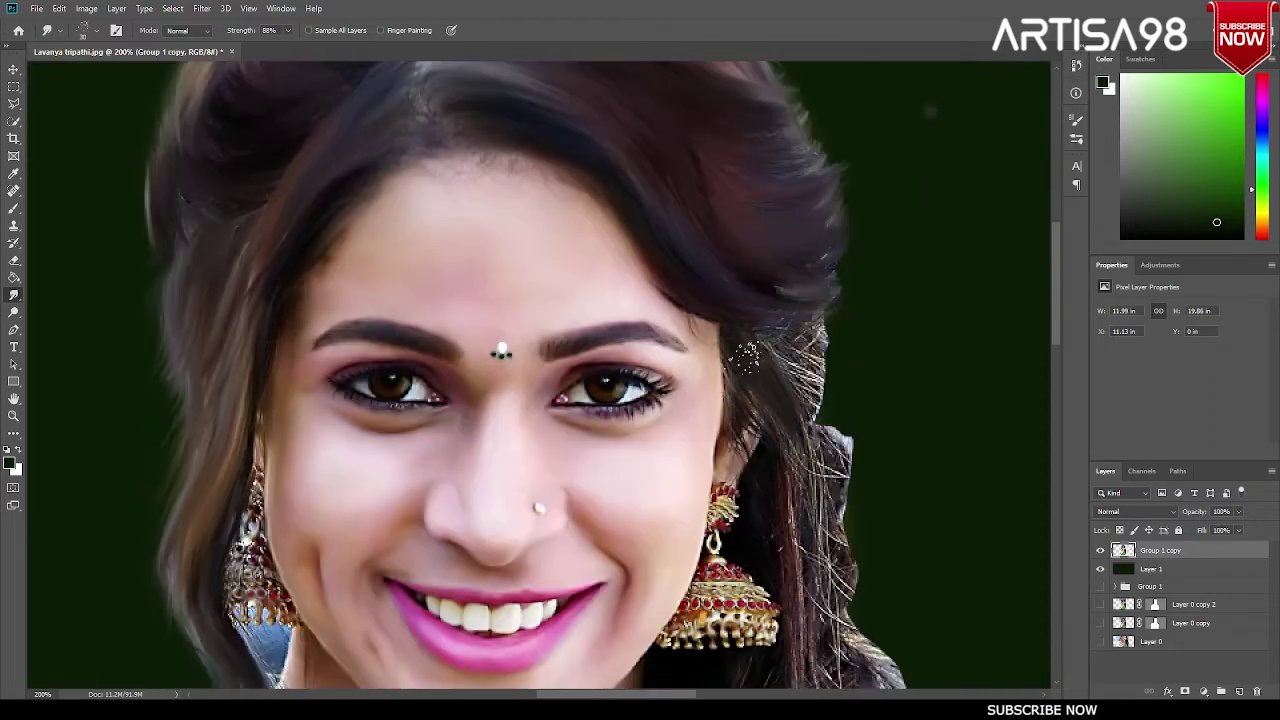
pyautogui.scroll(-1, 790, 315)
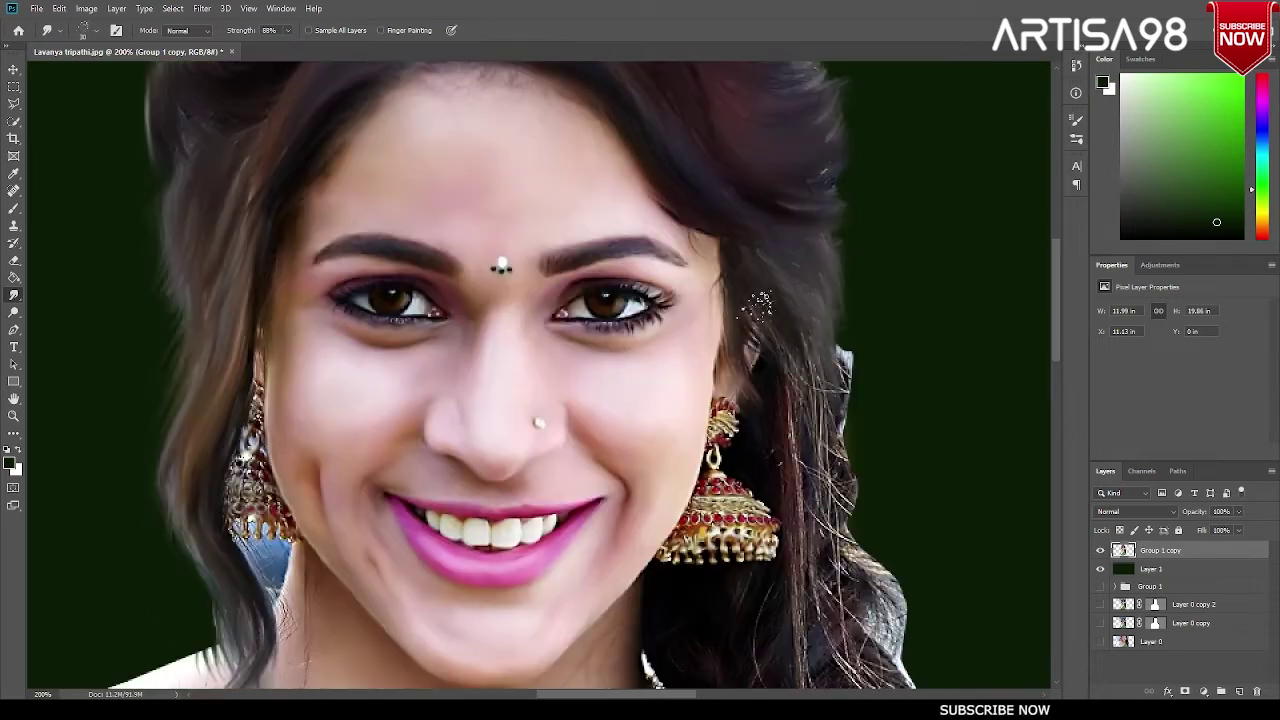
pyautogui.scroll(-2, 885, 525)
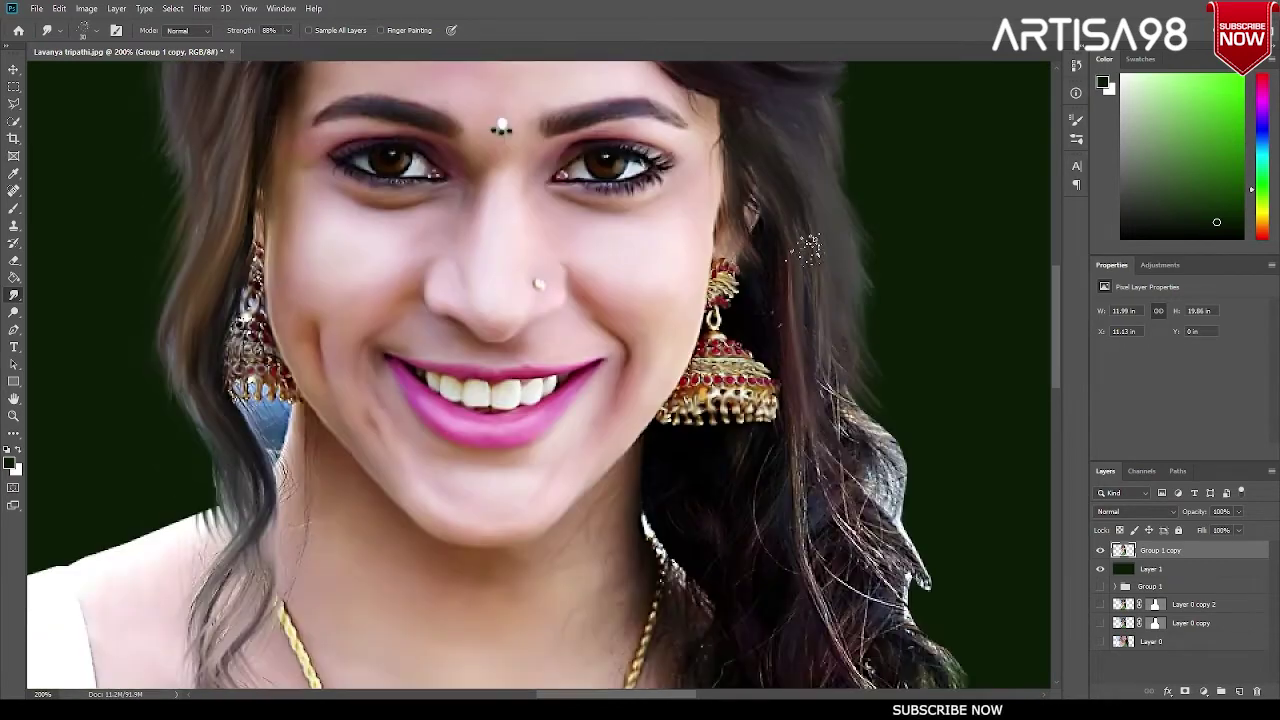
pyautogui.scroll(-1, 780, 390)
pyautogui.scroll(-1, 765, 440)
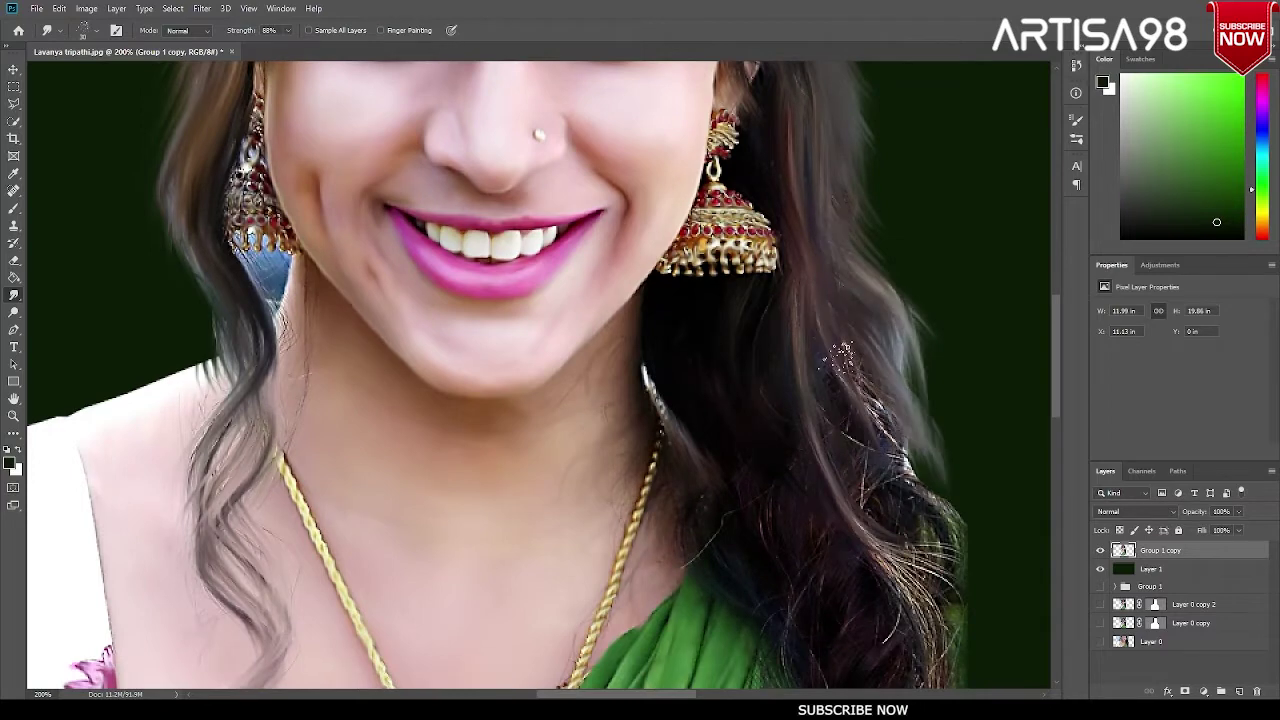
pyautogui.scroll(-1, 840, 355)
pyautogui.scroll(-1, 778, 282)
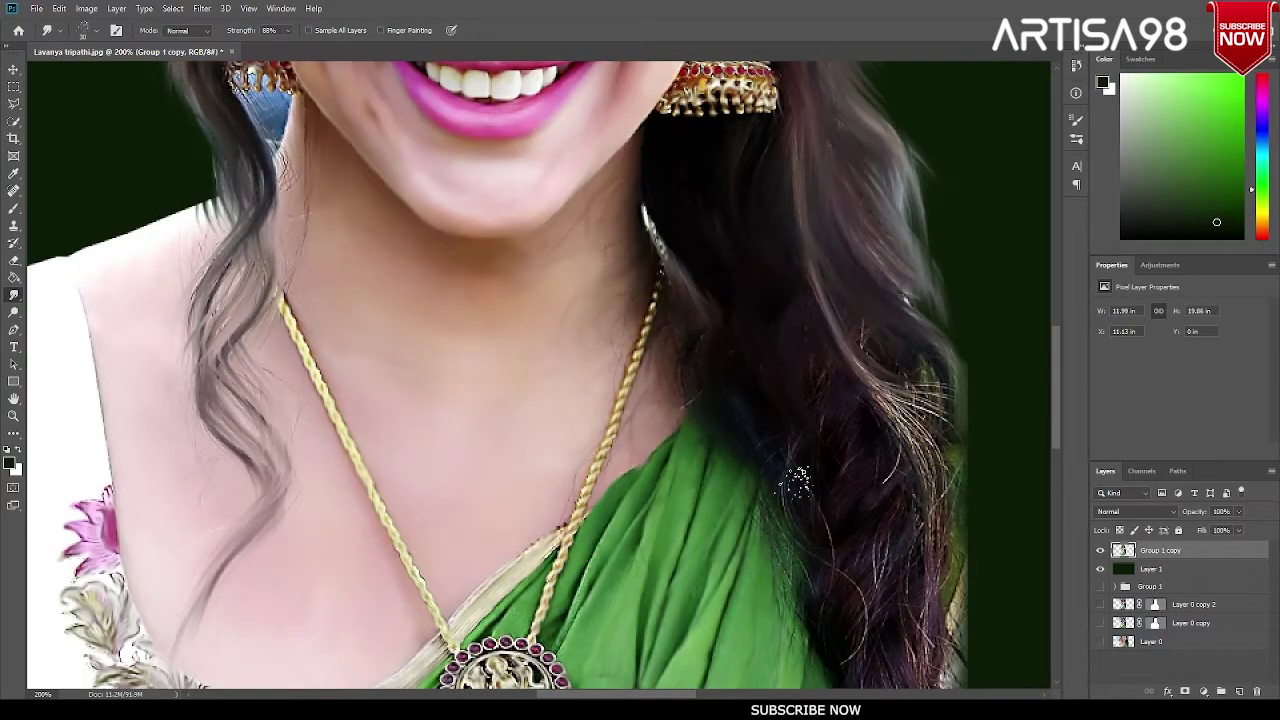
pyautogui.scroll(-1, 720, 362)
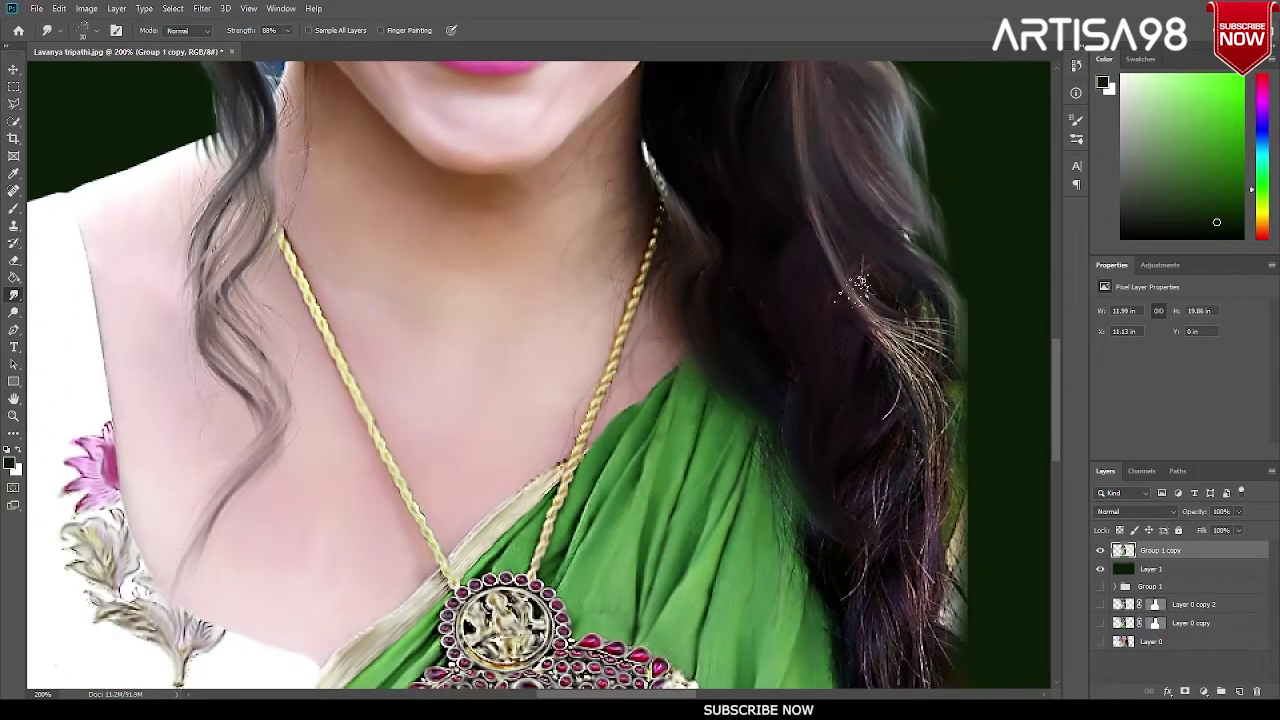
pyautogui.scroll(-1, 900, 378)
pyautogui.scroll(-1, 880, 330)
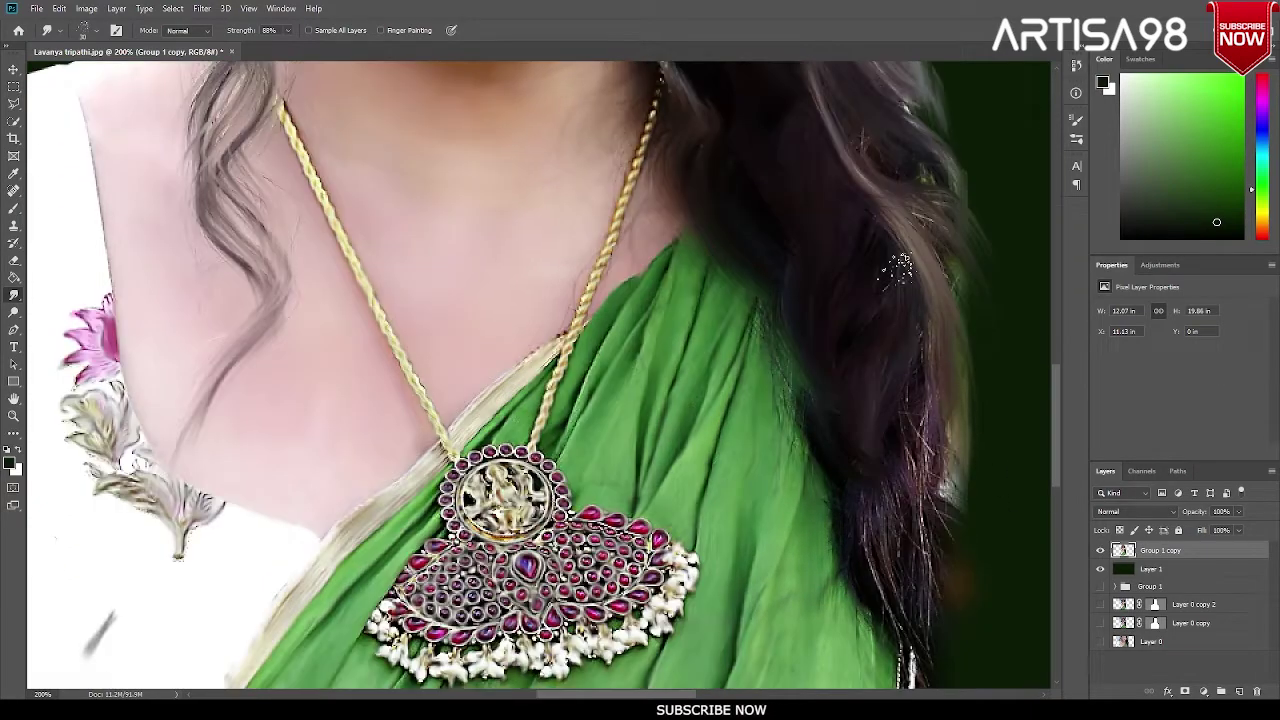
pyautogui.scroll(-1, 880, 465)
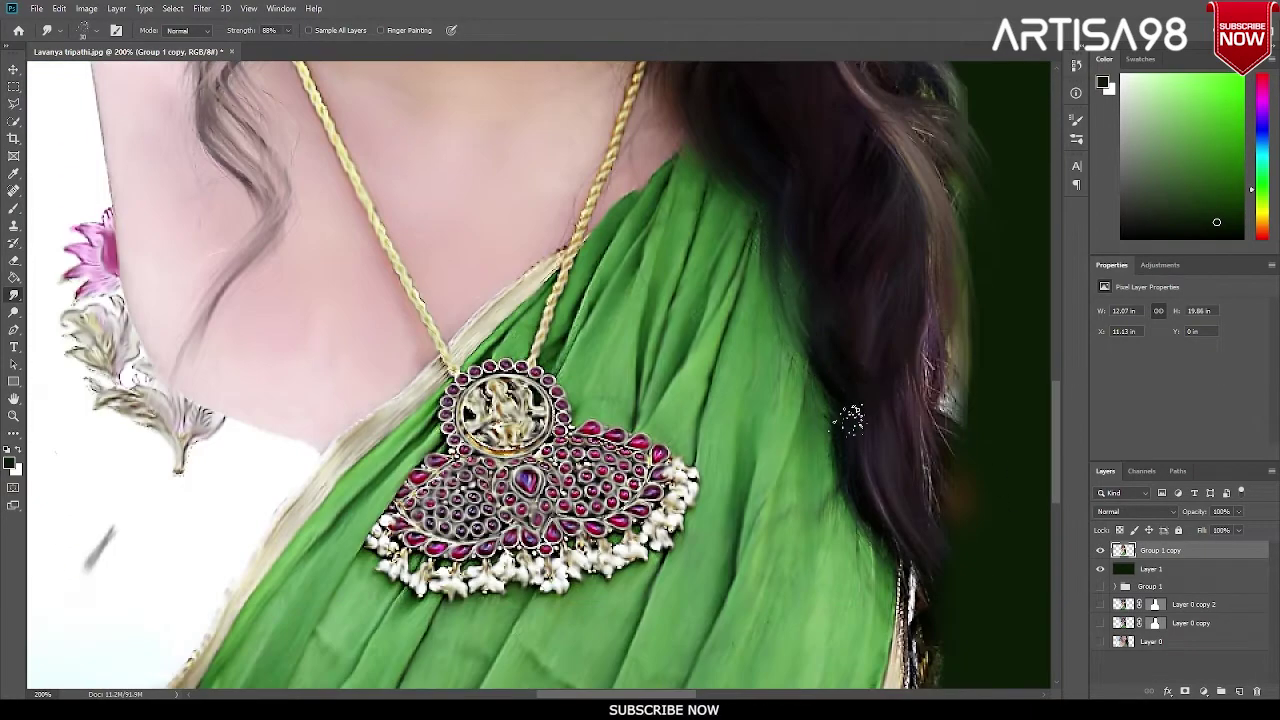
pyautogui.scroll(-1, 900, 487)
pyautogui.scroll(1, 940, 420)
pyautogui.scroll(1, 955, 560)
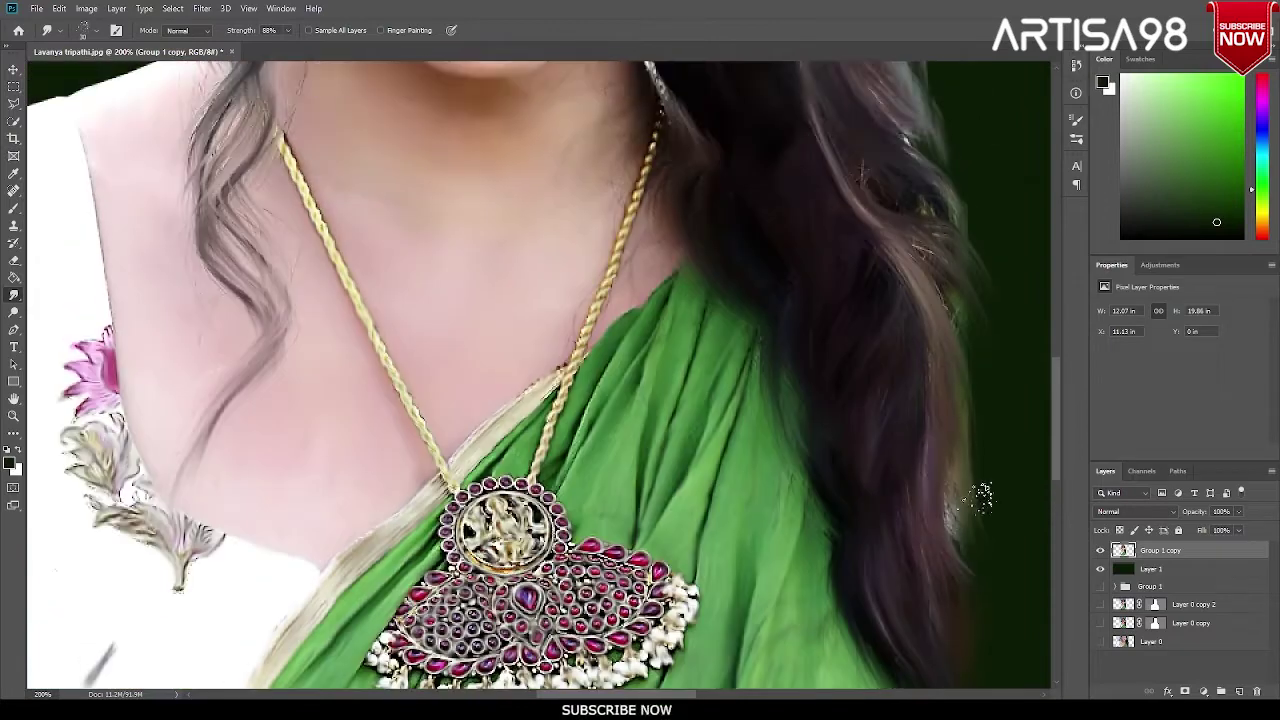
pyautogui.scroll(1, 960, 500)
pyautogui.scroll(1, 960, 470)
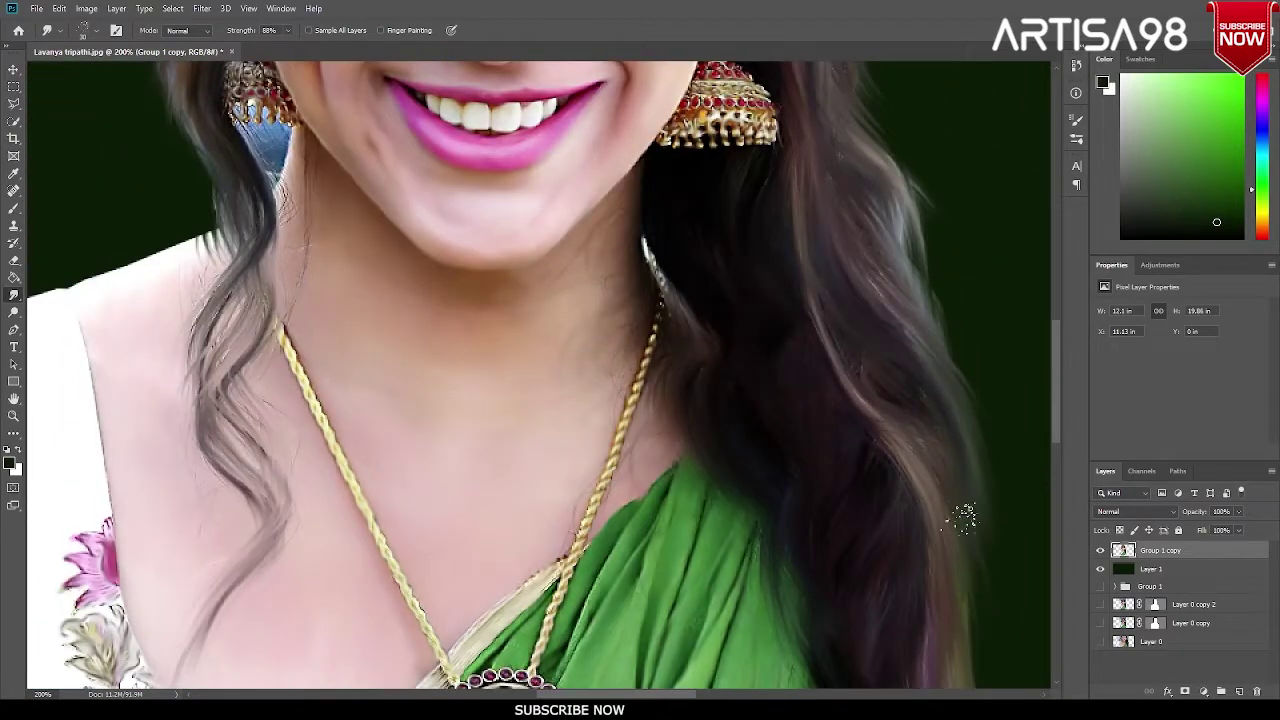
pyautogui.scroll(-1, 965, 515)
pyautogui.scroll(-2, 960, 630)
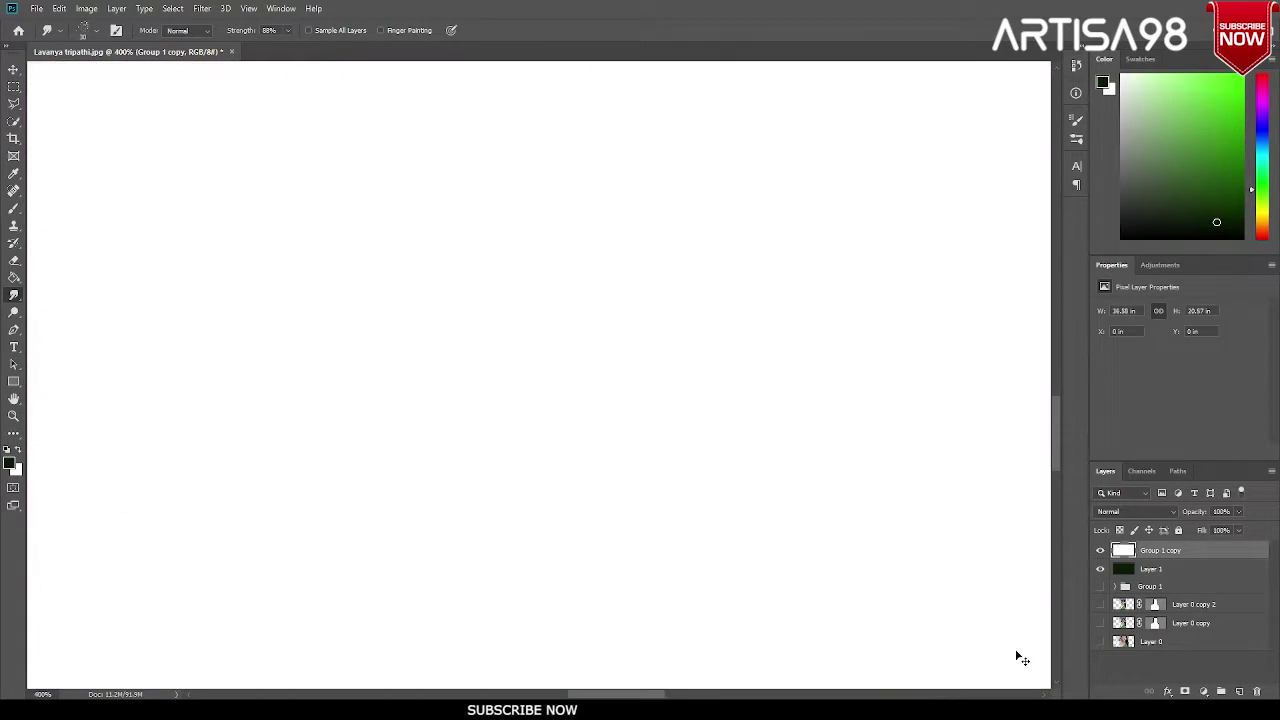
# Step: With a larger Smudge brush, smear the white sleeve and saree's lower-left edge into the green backdrop
pyautogui.hotkey('ctrl', '-')
pyautogui.hotkey('ctrl', '-')
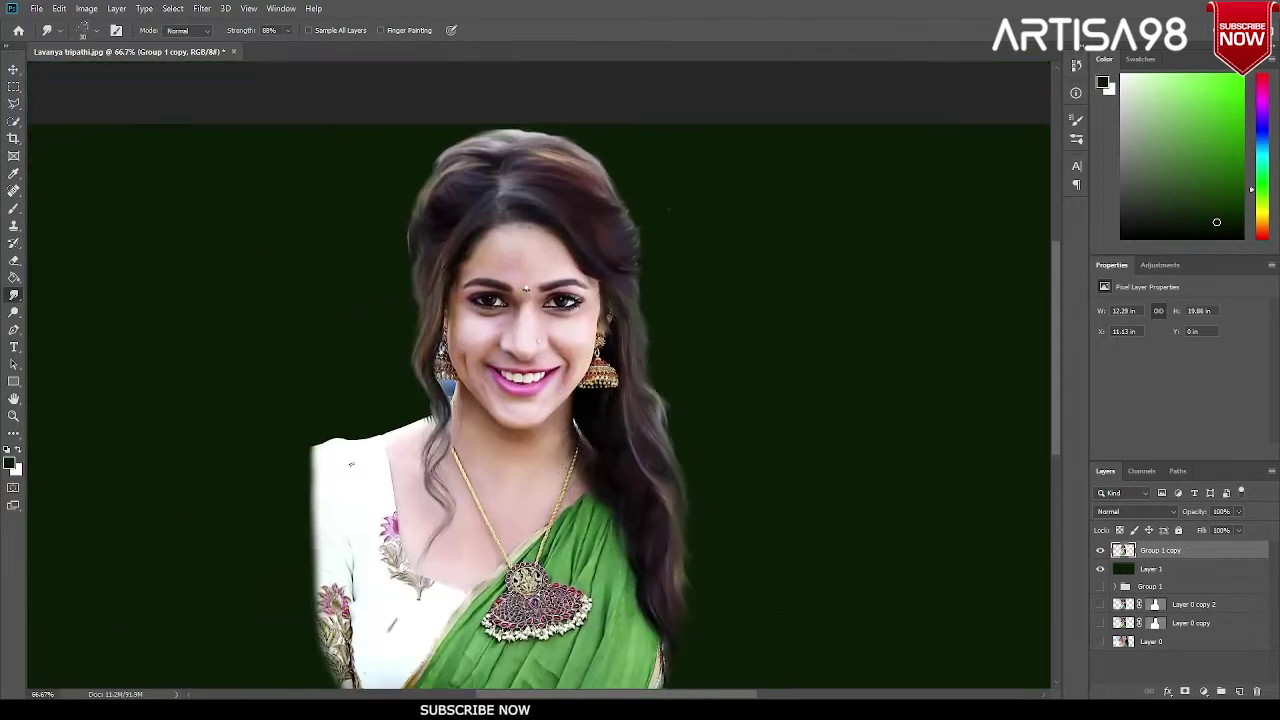
pyautogui.scroll(-1, 234, 429)
pyautogui.press('F5')
pyautogui.press('F5')
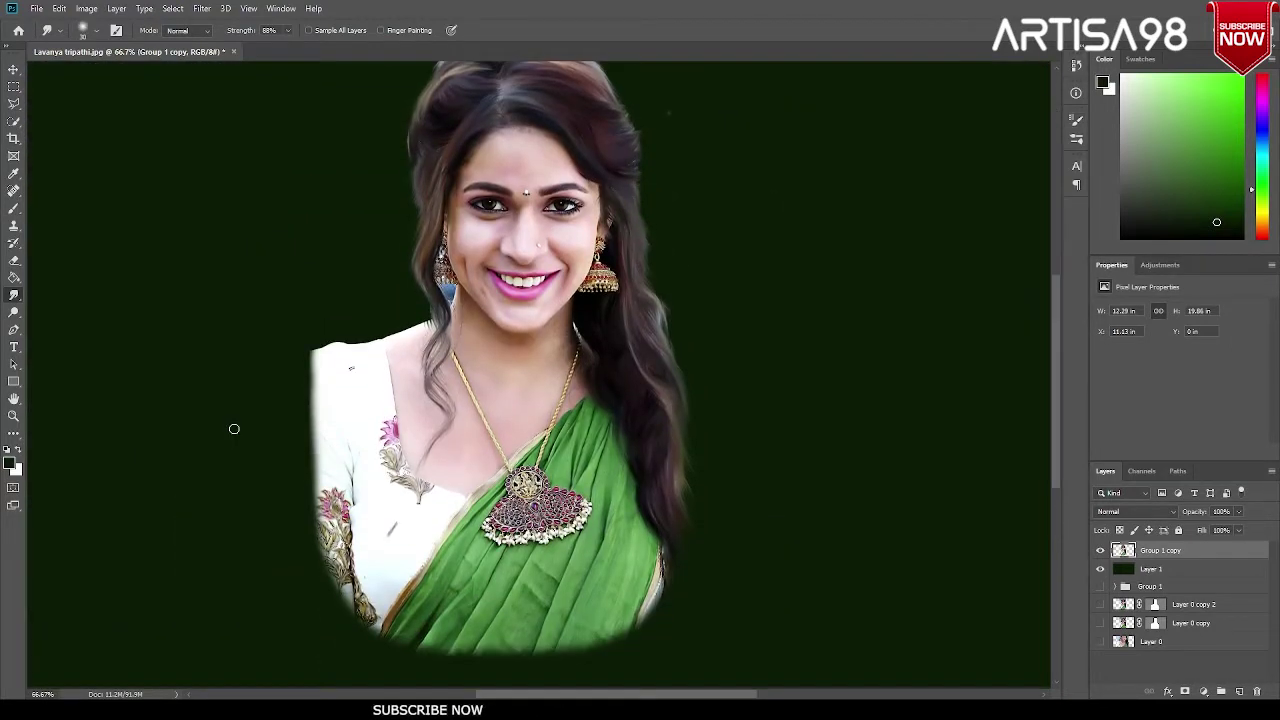
pyautogui.scroll(-1, 302, 500)
pyautogui.moveTo(305, 440); pyautogui.dragTo(322, 536)
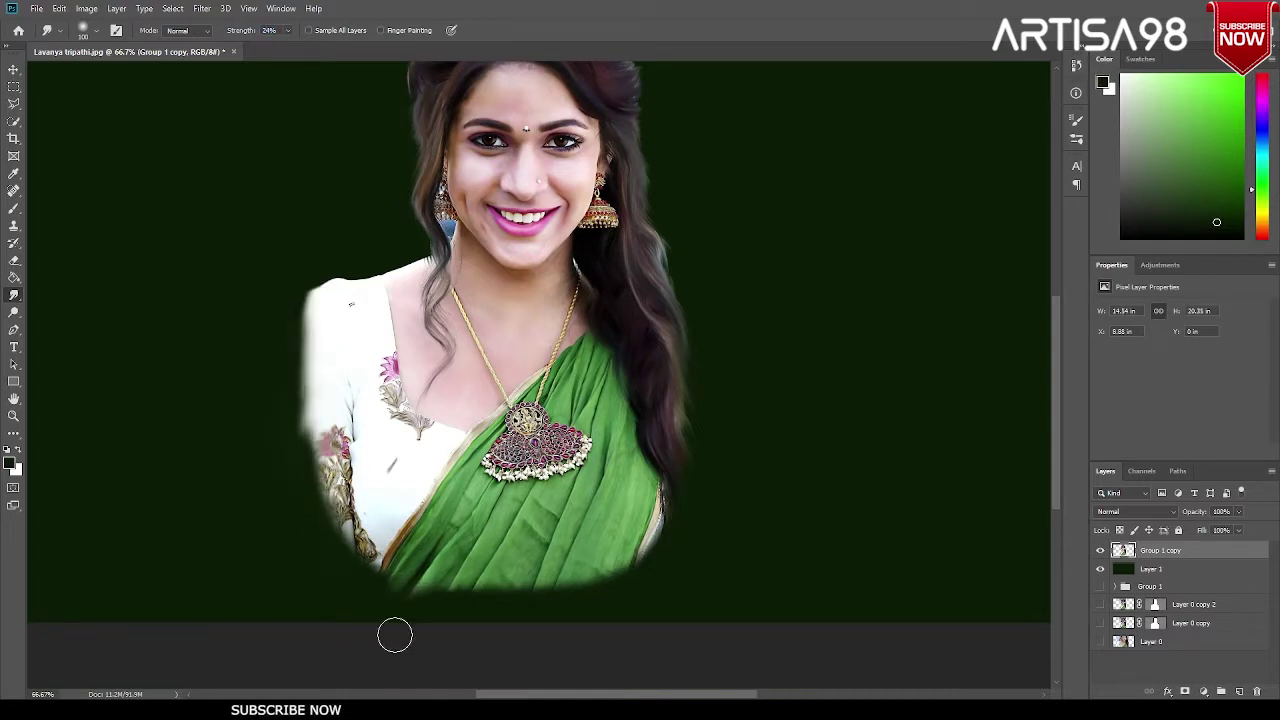
pyautogui.moveTo(577, 583); pyautogui.dragTo(372, 575)
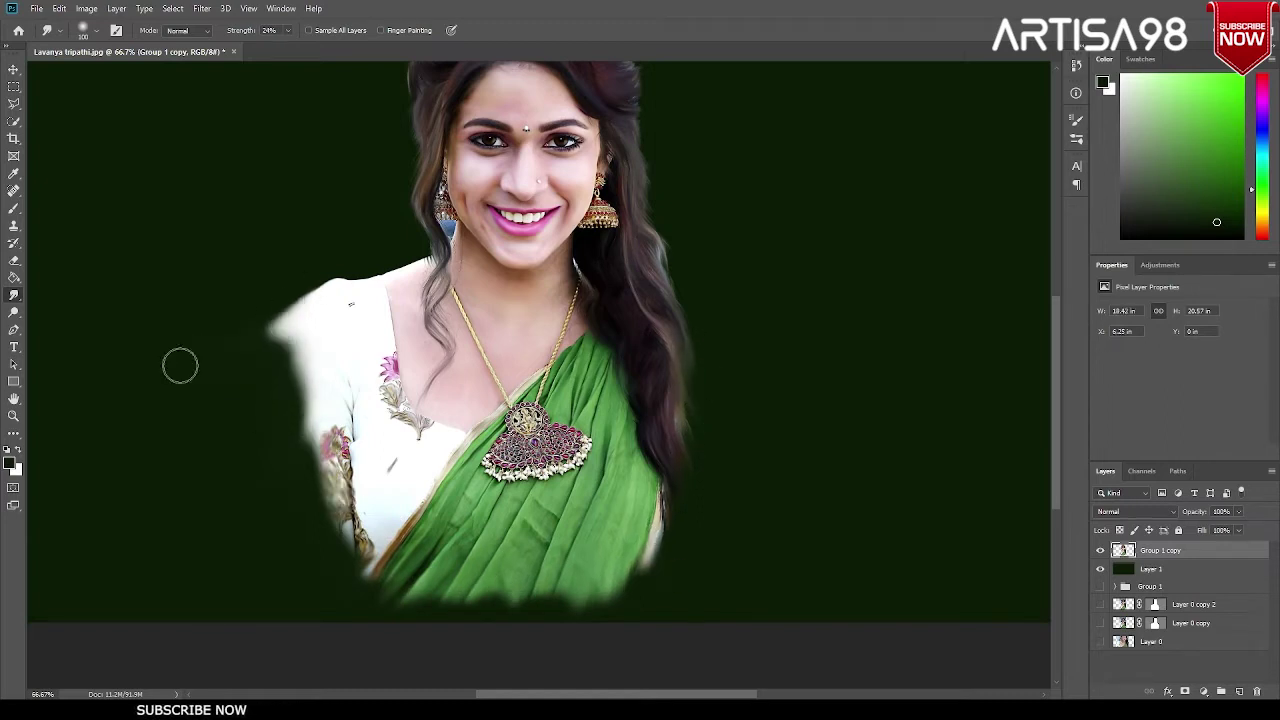
pyautogui.hotkey('ctrl', '-')
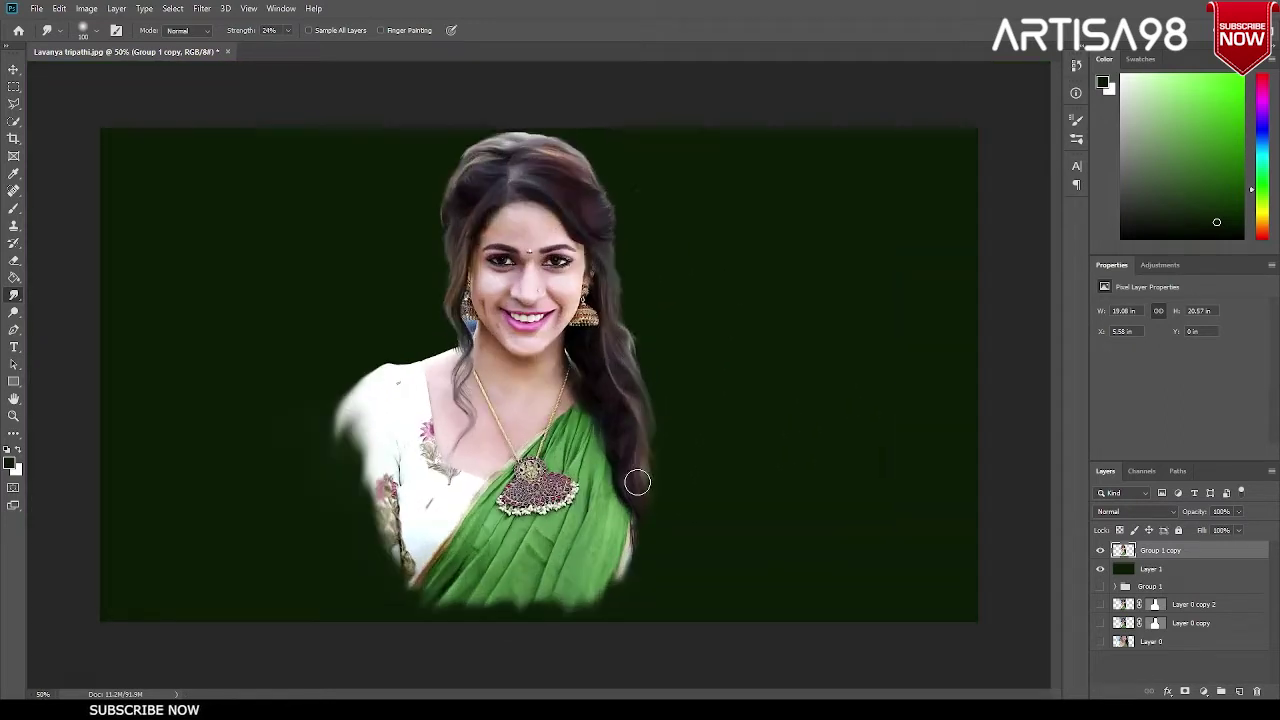
# Step: Choose a large textured cloud brush and repaint the dark background a brighter green
pyautogui.rightClick(998, 149)
pyautogui.doubleClick(857, 289)
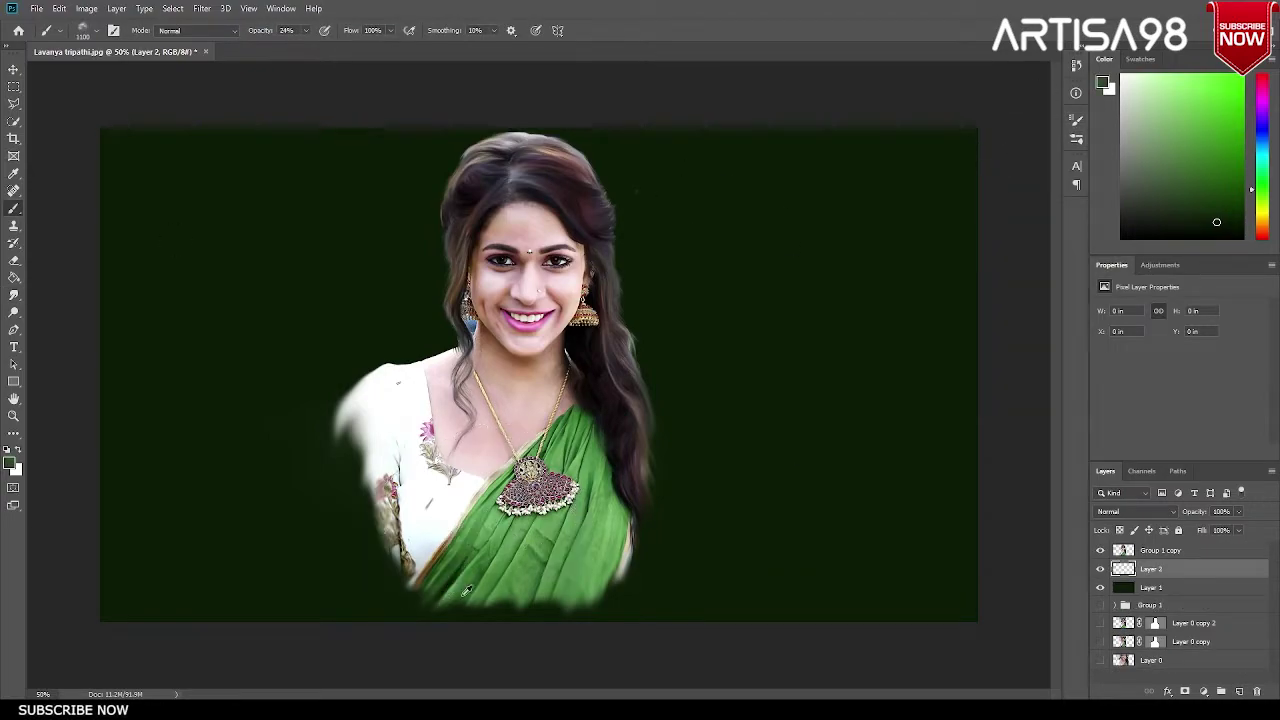
pyautogui.moveTo(466, 591)
pyautogui.mouseDown()
pyautogui.moveTo(257, 400)
pyautogui.moveTo(857, 428)
pyautogui.mouseUp()
pyautogui.hotkey('ctrl', '-')
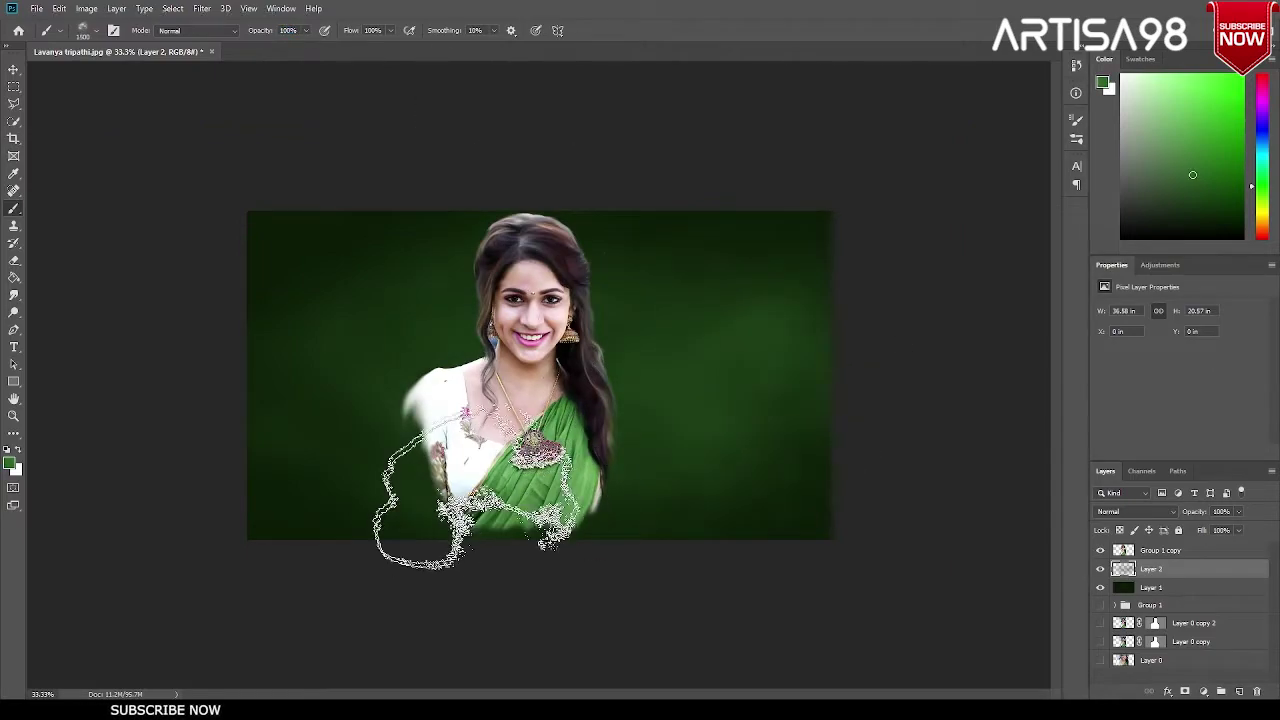
pyautogui.moveTo(475, 490)
pyautogui.mouseDown()
pyautogui.moveTo(700, 340)
pyautogui.moveTo(510, 460)
pyautogui.moveTo(690, 485)
pyautogui.mouseUp()
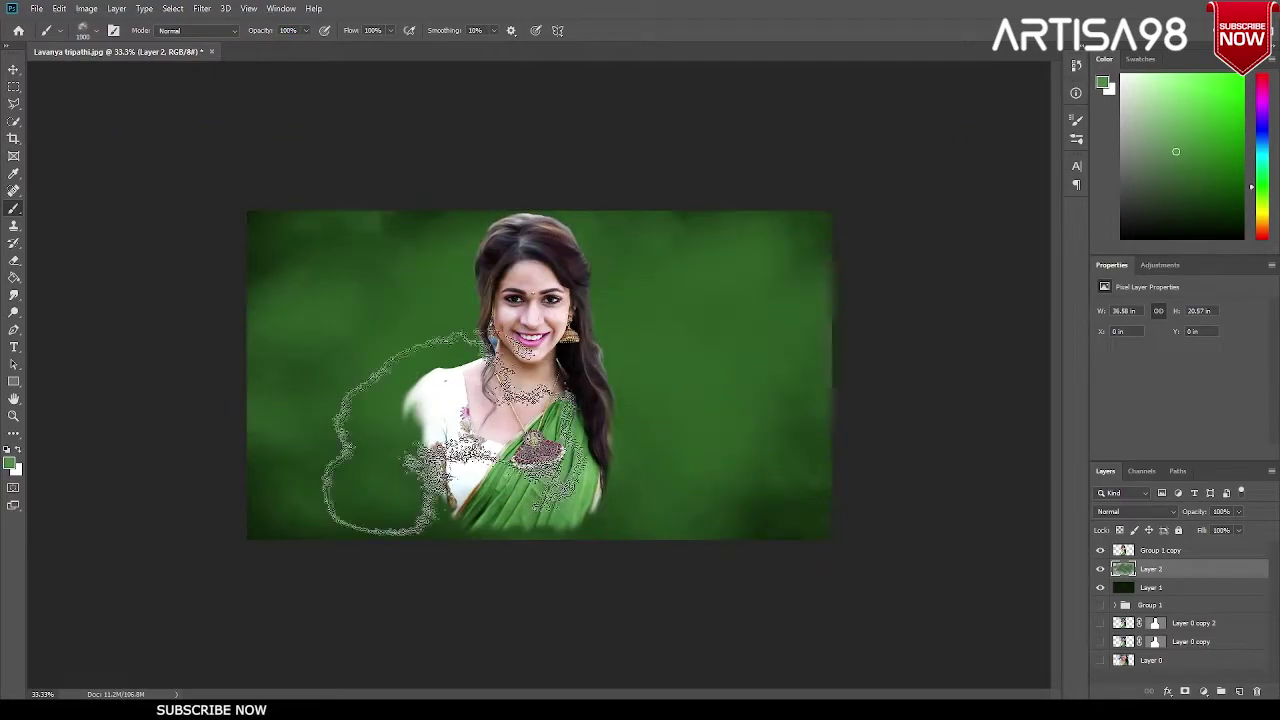
pyautogui.moveTo(455, 430); pyautogui.dragTo(690, 380)
# Step: Brush brighter green on the right and pale pink over the left and upper background
pyautogui.click(1220, 125)
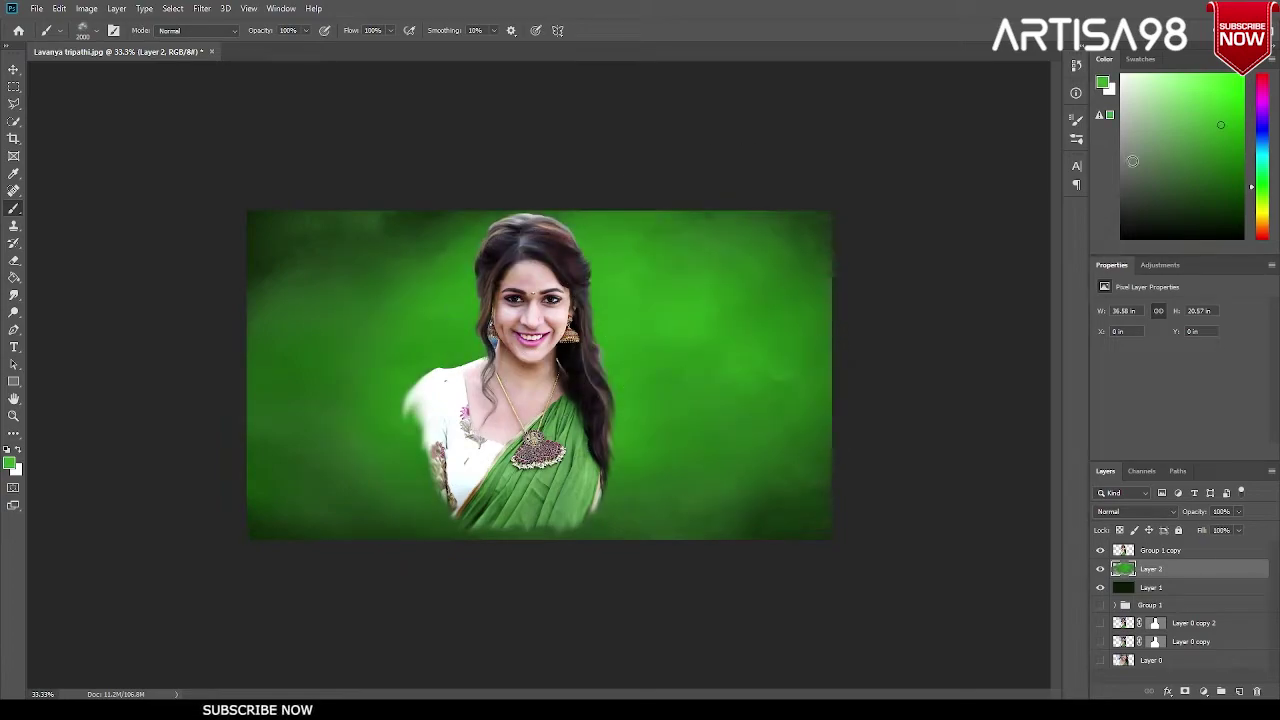
pyautogui.moveTo(700, 260); pyautogui.dragTo(800, 330)
pyautogui.click(1262, 235)
pyautogui.click(1139, 88)
pyautogui.moveTo(330, 300)
pyautogui.mouseDown()
pyautogui.moveTo(430, 243)
pyautogui.moveTo(320, 420)
pyautogui.mouseUp()
pyautogui.moveTo(620, 300)
pyautogui.mouseDown()
pyautogui.moveTo(540, 243)
pyautogui.moveTo(600, 343)
pyautogui.moveTo(671, 314)
pyautogui.moveTo(720, 450)
pyautogui.moveTo(640, 280)
pyautogui.moveTo(820, 470)
pyautogui.mouseUp()
# Step: Paint beige-tan into the right background and pale beige-pink into the left
pyautogui.press('d')
pyautogui.press('x')
pyautogui.click(1179, 78)
pyautogui.keyDown('alt'); pyautogui.click(643, 429); pyautogui.keyUp('alt')
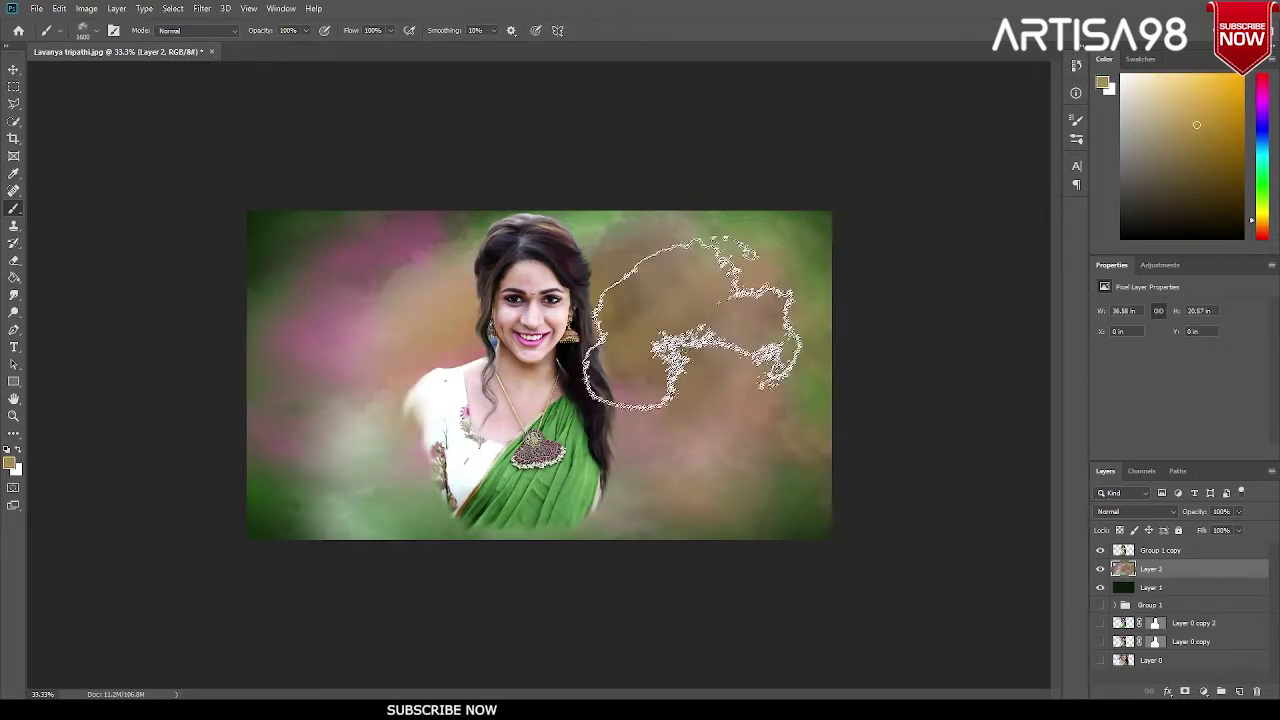
pyautogui.moveTo(634, 343); pyautogui.dragTo(665, 390)
pyautogui.moveTo(470, 370); pyautogui.dragTo(400, 420)
pyautogui.press('d')
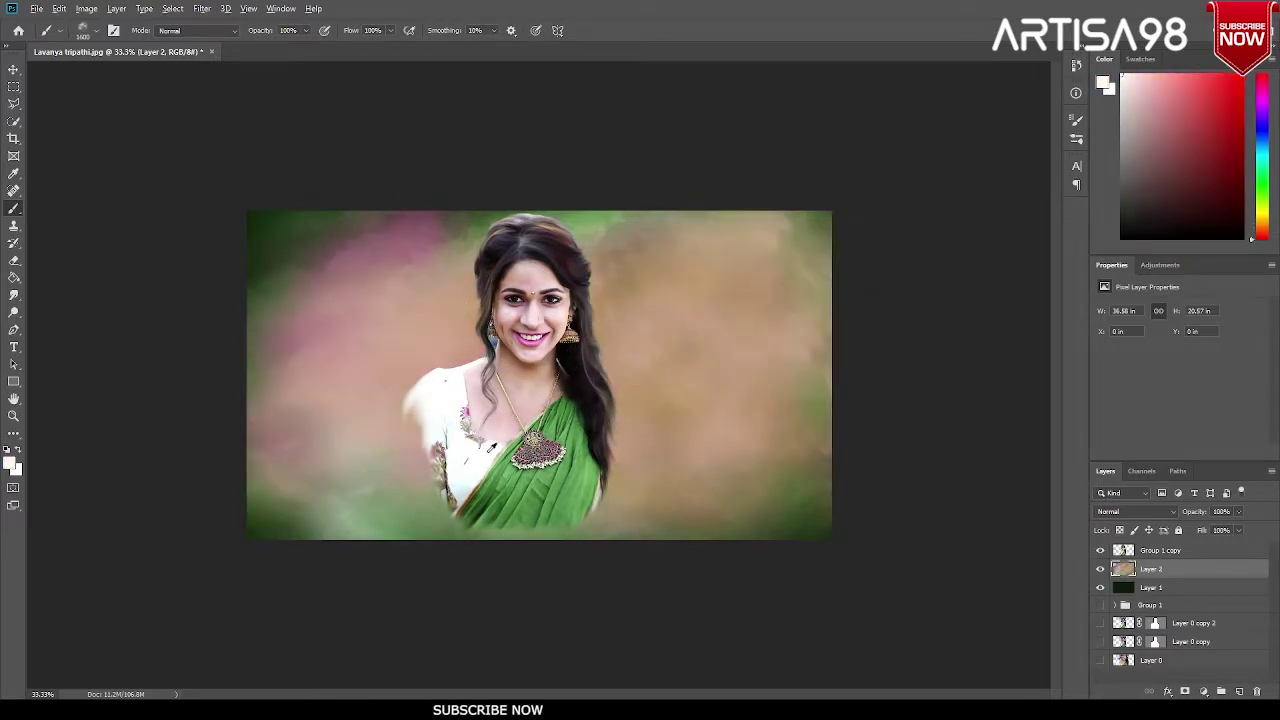
# Step: Darken the right with magenta-brown and paint green around the lower sari at brush 1200
pyautogui.keyDown('alt'); pyautogui.click(640, 330); pyautogui.keyUp('alt')
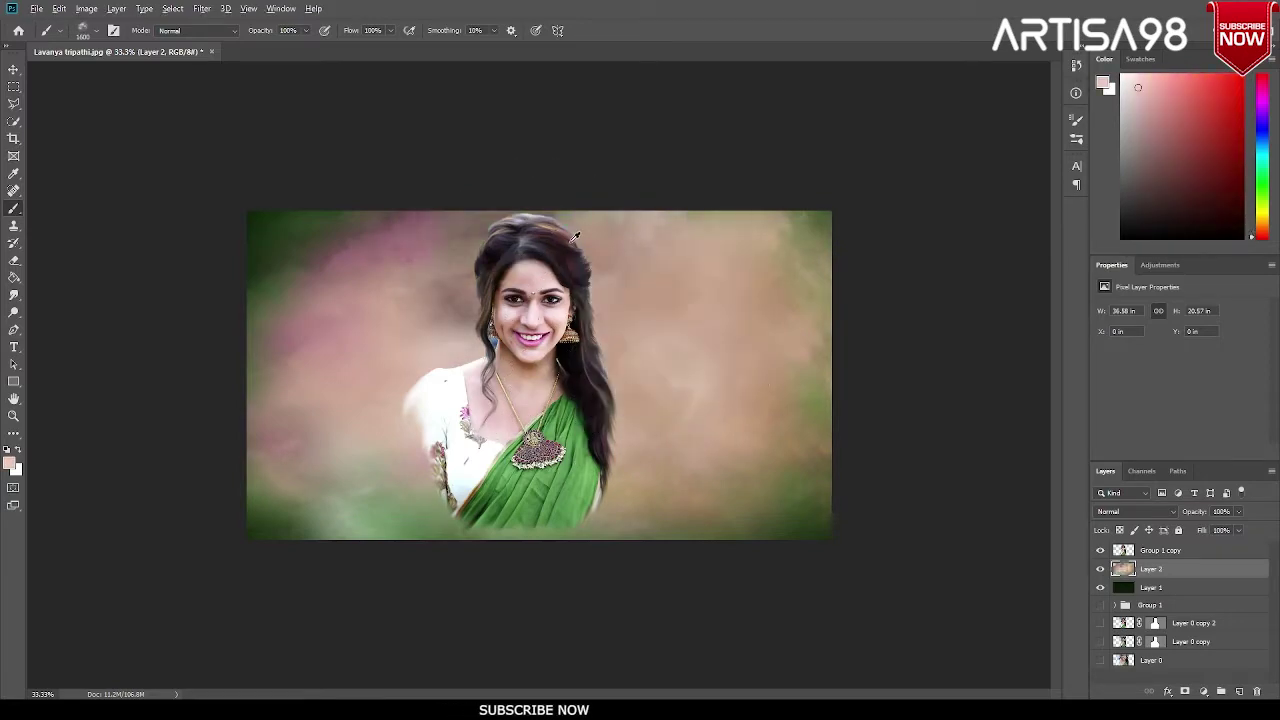
pyautogui.moveTo(640, 330); pyautogui.dragTo(578, 418)
pyautogui.keyDown('alt'); pyautogui.click(560, 500); pyautogui.keyUp('alt')
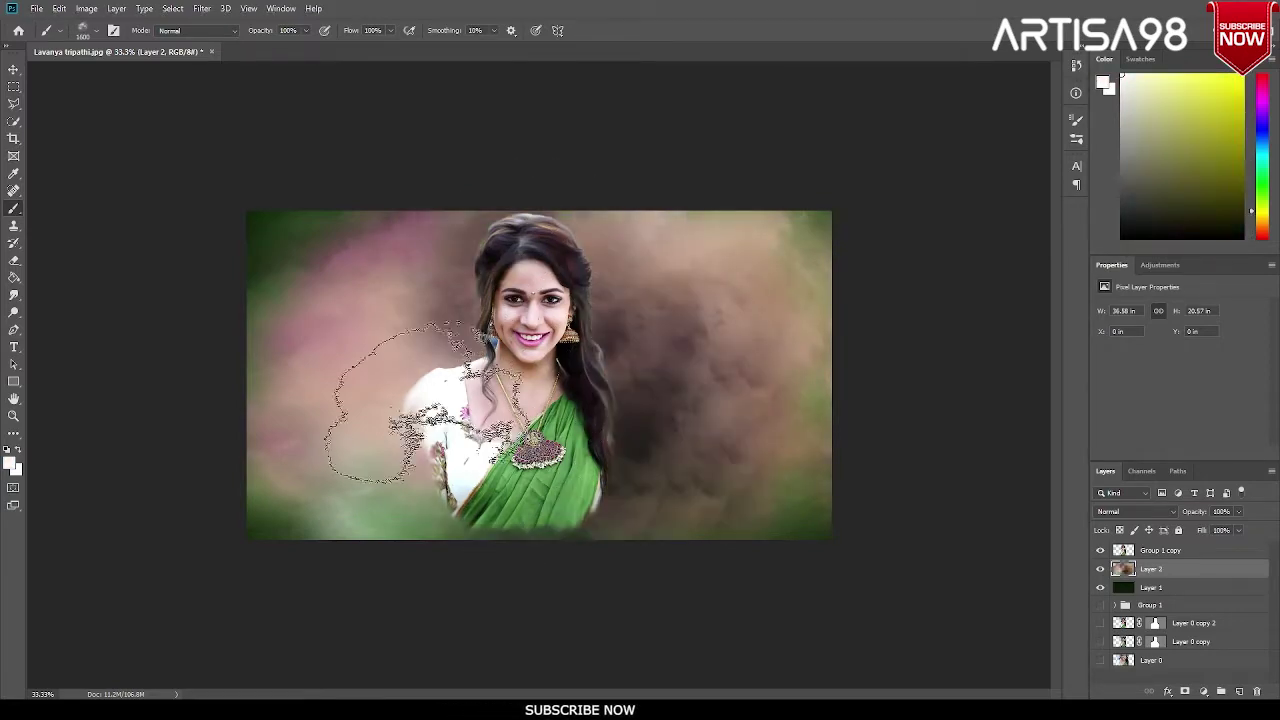
pyautogui.press('[')
pyautogui.press('[')
pyautogui.moveTo(510, 540)
pyautogui.mouseDown()
pyautogui.moveTo(601, 481)
pyautogui.moveTo(715, 500)
pyautogui.mouseUp()
pyautogui.keyDown('alt'); pyautogui.click(601, 481); pyautogui.keyUp('alt')
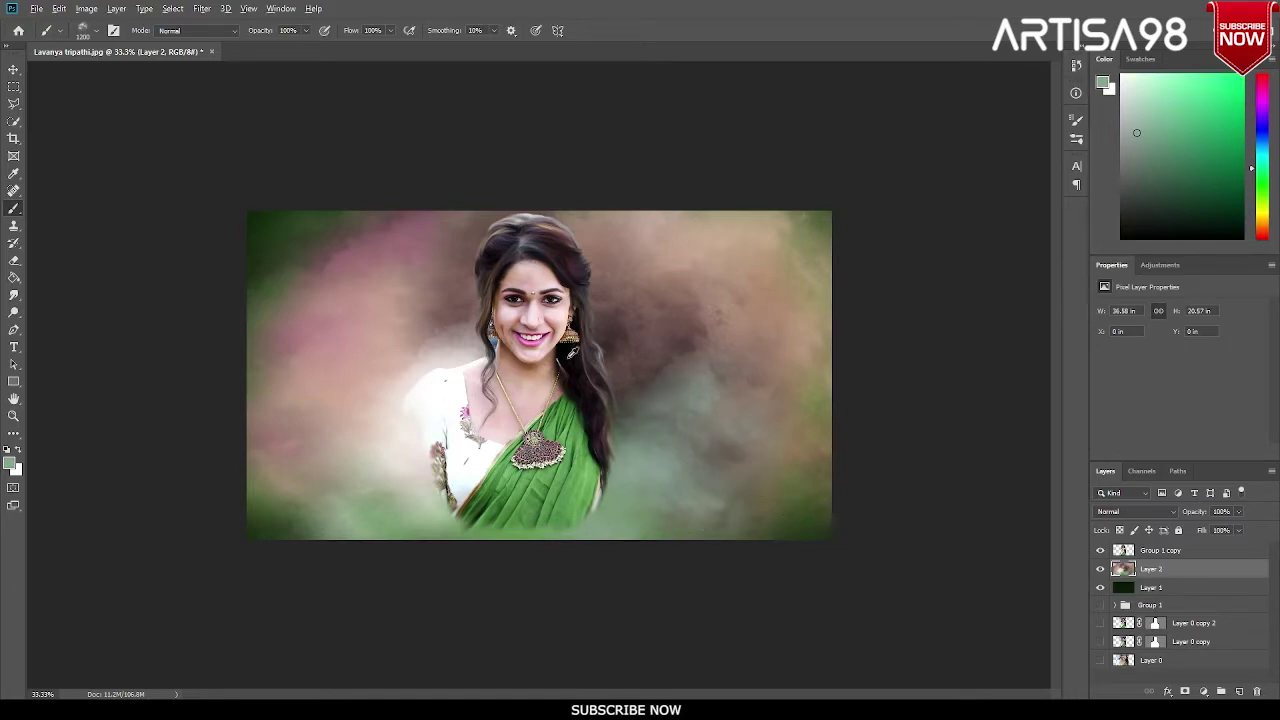
# Step: At brush size 1700, paint light green over the upper-left and lower-left background
pyautogui.press(']')
pyautogui.press(']')
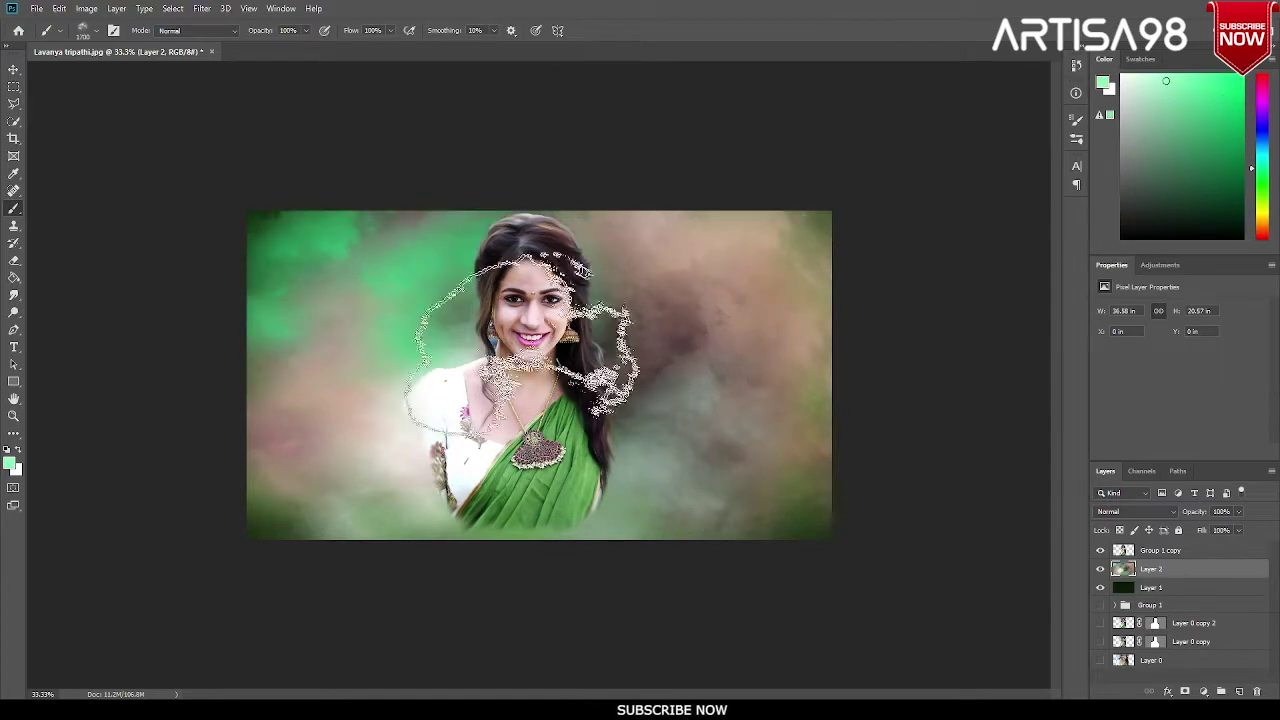
pyautogui.keyDown('alt'); pyautogui.click(571, 371); pyautogui.keyUp('alt')
pyautogui.moveTo(571, 371); pyautogui.dragTo(350, 260)
pyautogui.moveTo(480, 470); pyautogui.dragTo(330, 400)
# Step: Add red to the upper-right background and orange over the right side
pyautogui.click(1262, 236)
pyautogui.click(1242, 130)
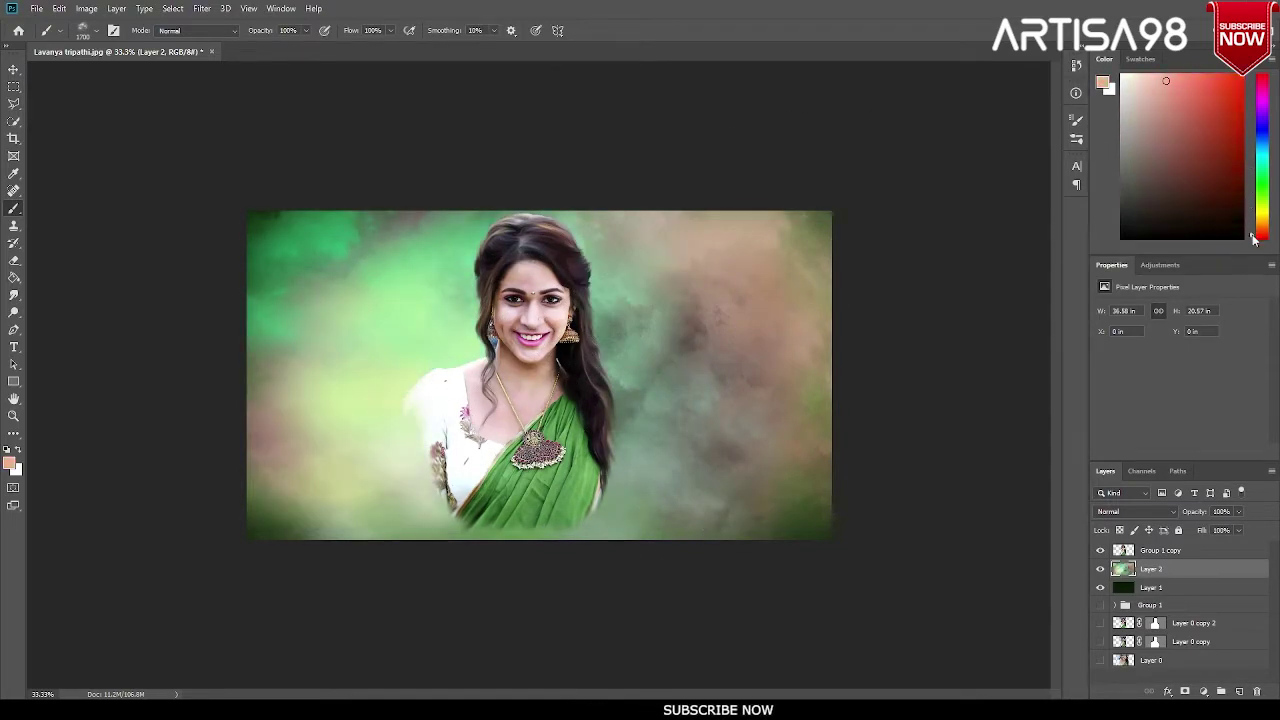
pyautogui.moveTo(1066, 365); pyautogui.dragTo(1083, 463)
pyautogui.click(1262, 226)
pyautogui.moveTo(760, 290)
pyautogui.mouseDown()
pyautogui.moveTo(700, 420)
pyautogui.moveTo(740, 480)
pyautogui.mouseUp()
# Step: Brush magenta-purple into the upper-right background and soften it with a lighter colour
pyautogui.click(1250, 215)
pyautogui.click(1262, 112)
pyautogui.click(1239, 93)
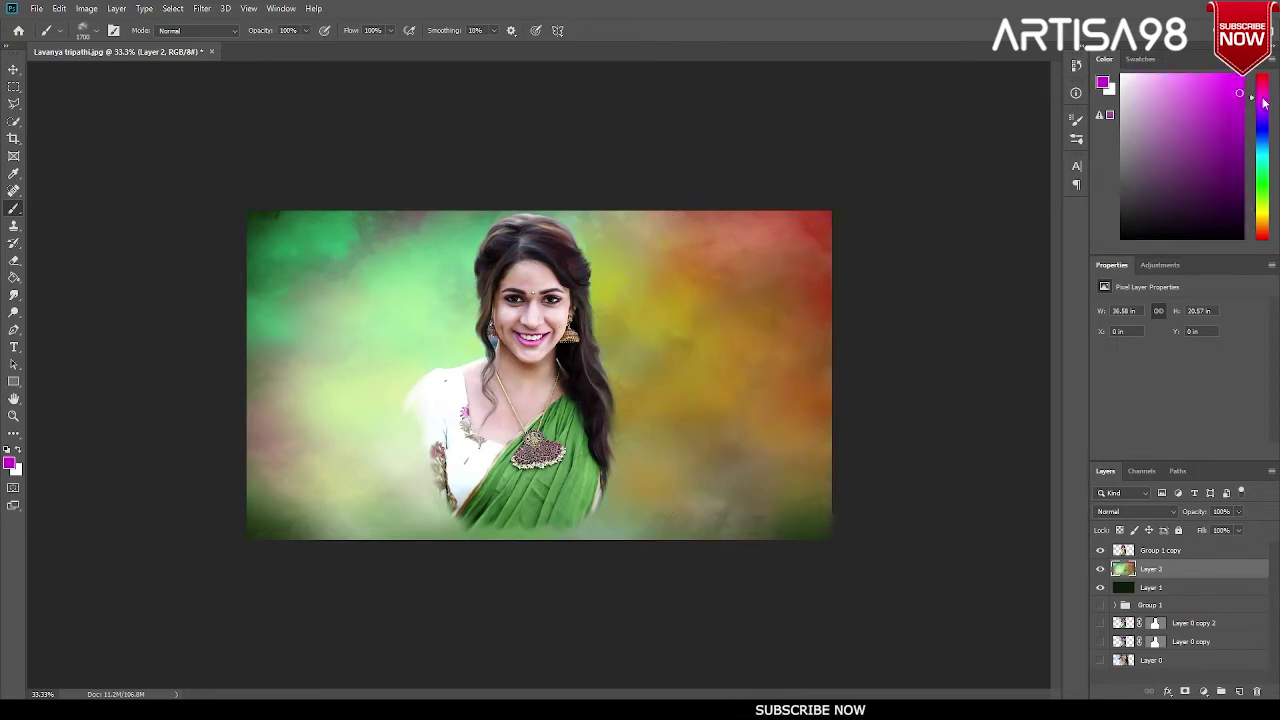
pyautogui.moveTo(620, 260); pyautogui.dragTo(700, 380)
pyautogui.moveTo(614, 400)
pyautogui.mouseDown()
pyautogui.moveTo(657, 271)
pyautogui.moveTo(586, 371)
pyautogui.mouseUp()
# Step: Lighten the area right of the sari with pale yellowish-white; set a light pink at brush 1400
pyautogui.keyDown('alt'); pyautogui.click(525, 530); pyautogui.keyUp('alt')
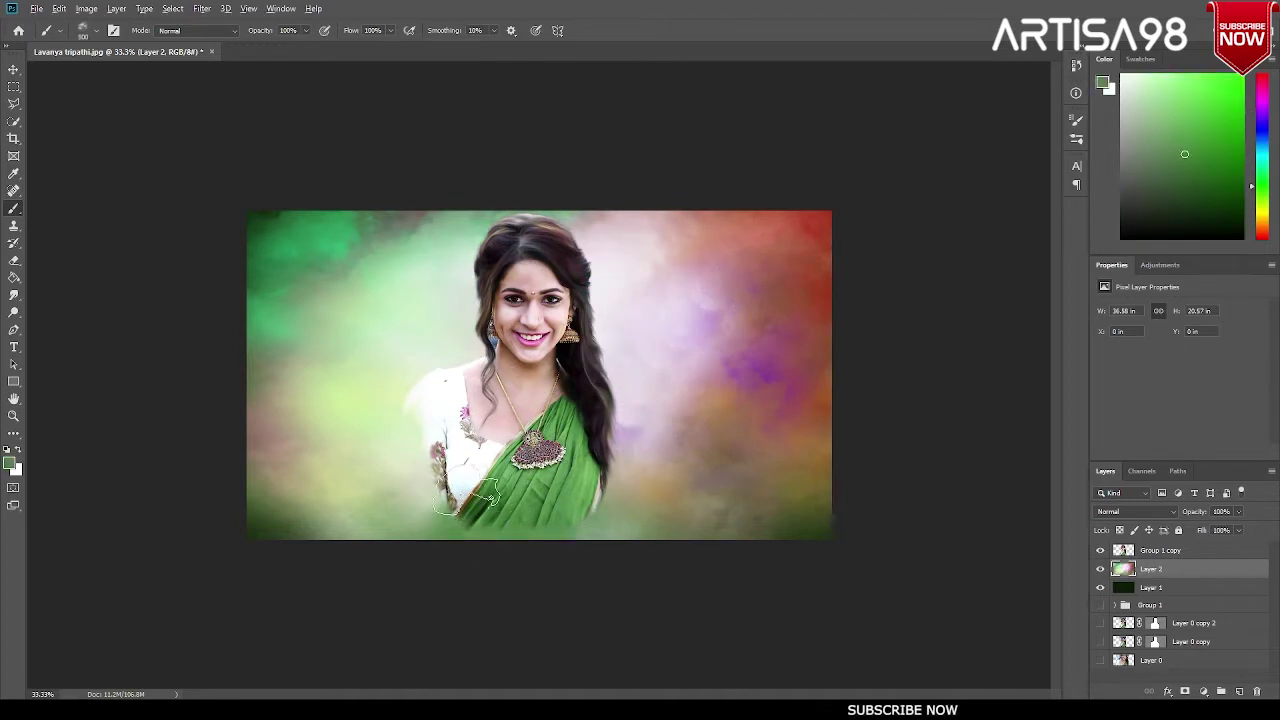
pyautogui.keyDown('alt'); pyautogui.click(400, 473); pyautogui.keyUp('alt')
pyautogui.moveTo(485, 510); pyautogui.dragTo(635, 465)
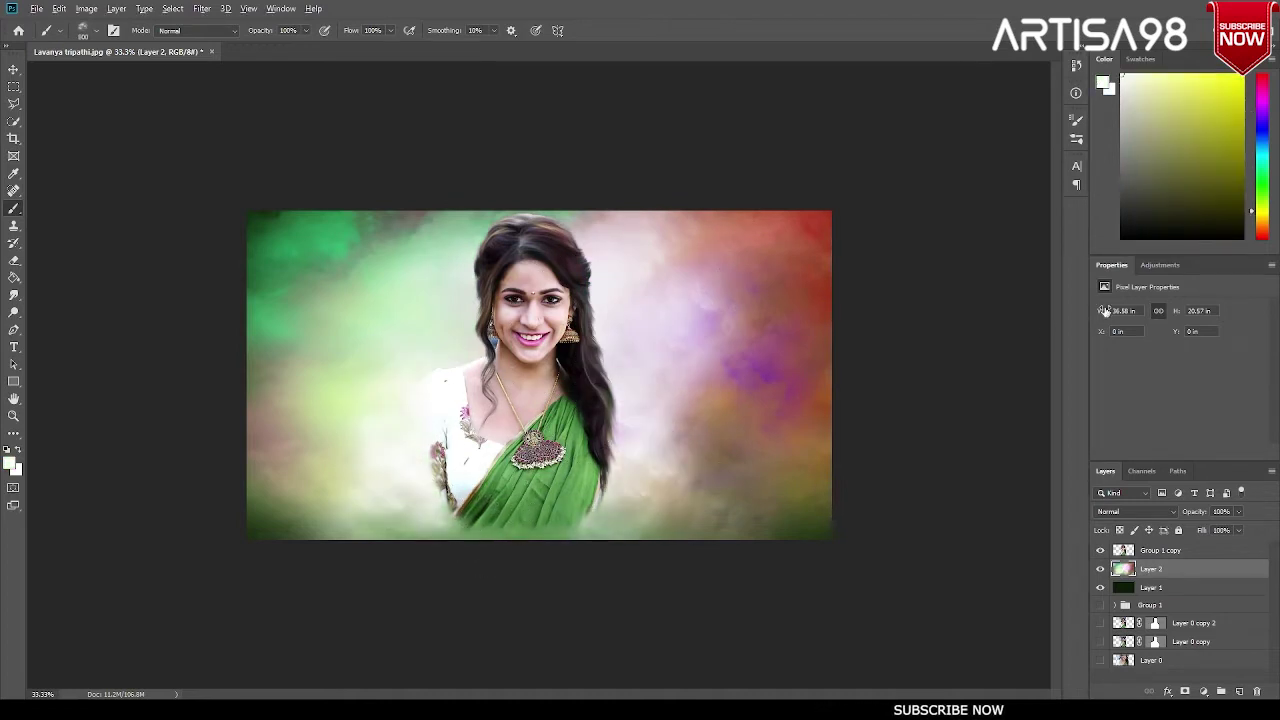
pyautogui.keyDown('alt'); pyautogui.click(685, 360); pyautogui.keyUp('alt')
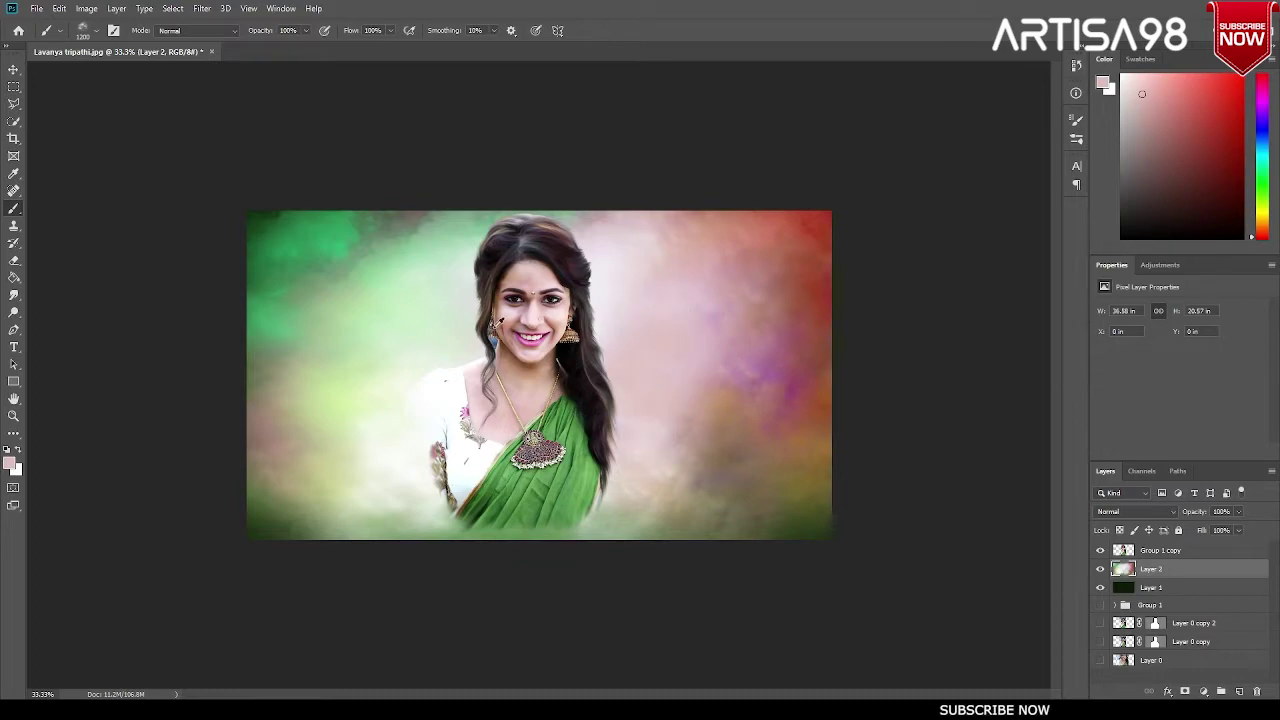
pyautogui.keyDown('alt'); pyautogui.click(583, 362); pyautogui.keyUp('alt')
pyautogui.press(']')
pyautogui.press(']')
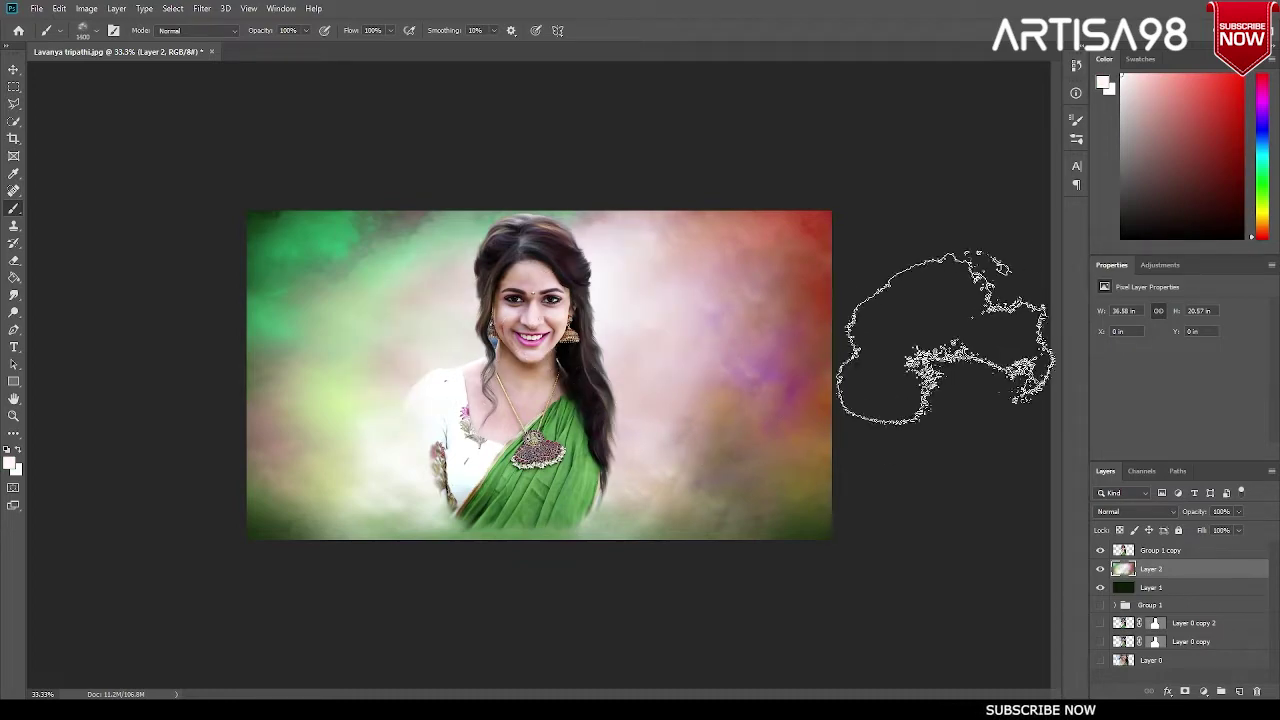
# Step: Paint the left background strong green and the right side strong red
pyautogui.click(1264, 181)
pyautogui.click(1208, 175)
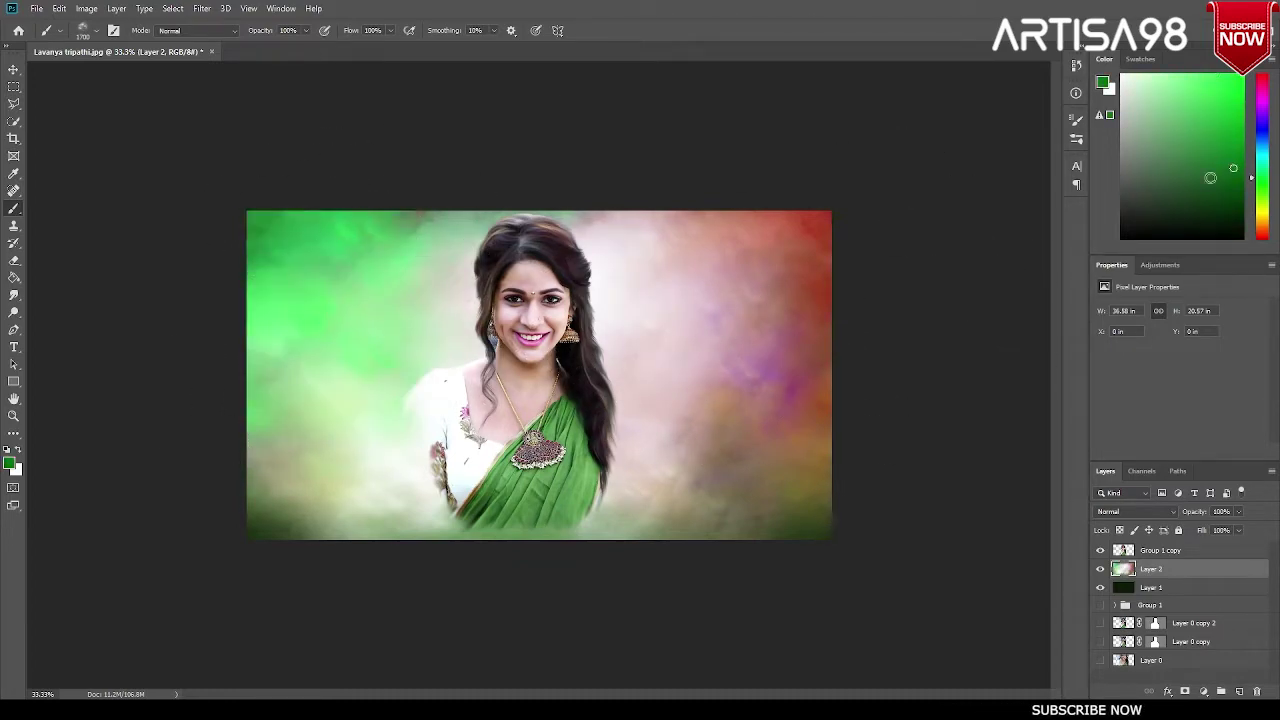
pyautogui.moveTo(400, 260); pyautogui.dragTo(430, 280)
pyautogui.click(1262, 75)
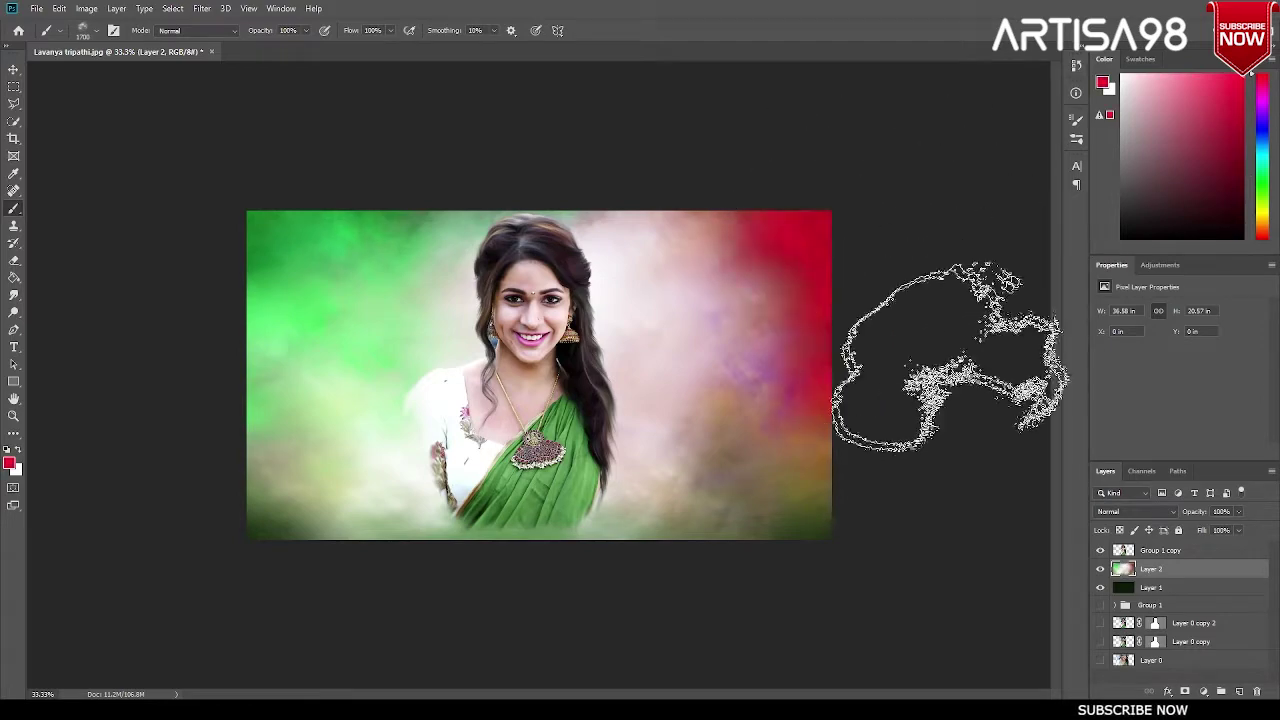
pyautogui.moveTo(900, 300)
pyautogui.mouseDown()
pyautogui.moveTo(700, 260)
pyautogui.moveTo(700, 450)
pyautogui.mouseUp()
# Step: Try purple, blue and skin tones, then paint peach-pink over the upper right
pyautogui.click(1262, 117)
pyautogui.click(1262, 145)
pyautogui.click(720, 350)
pyautogui.click(1262, 190)
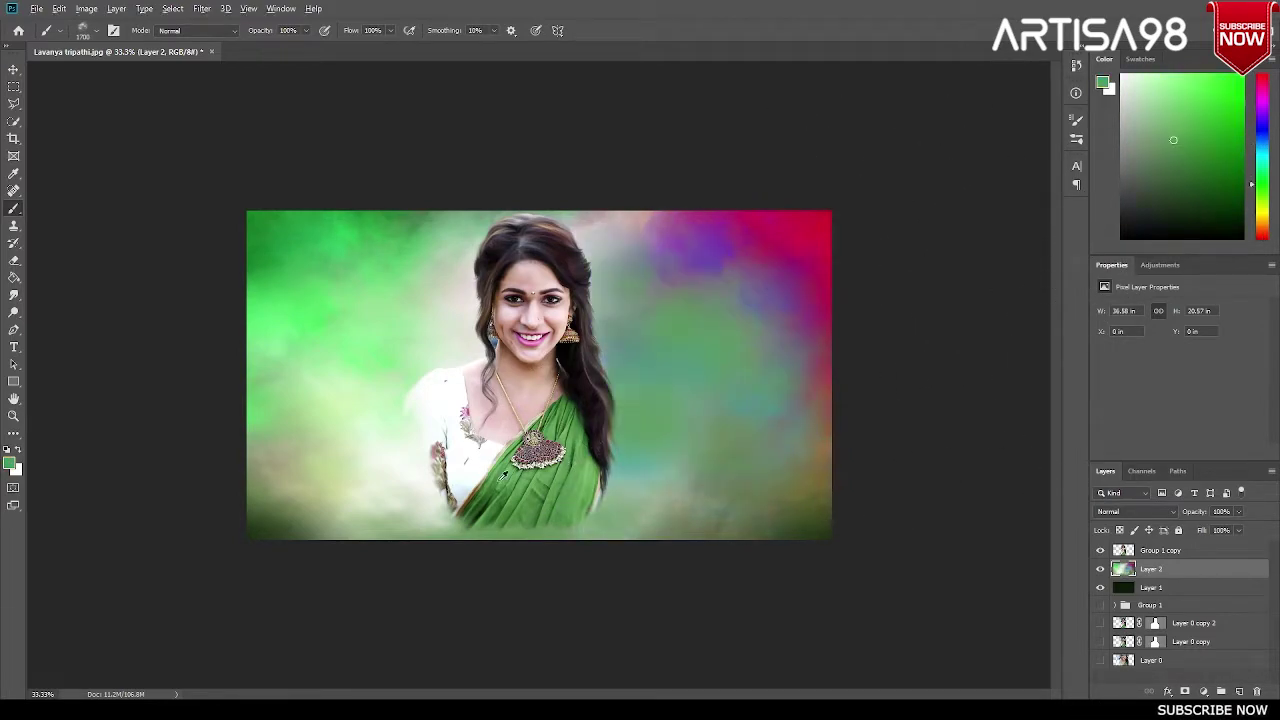
pyautogui.keyDown('alt'); pyautogui.click(541, 337); pyautogui.keyUp('alt')
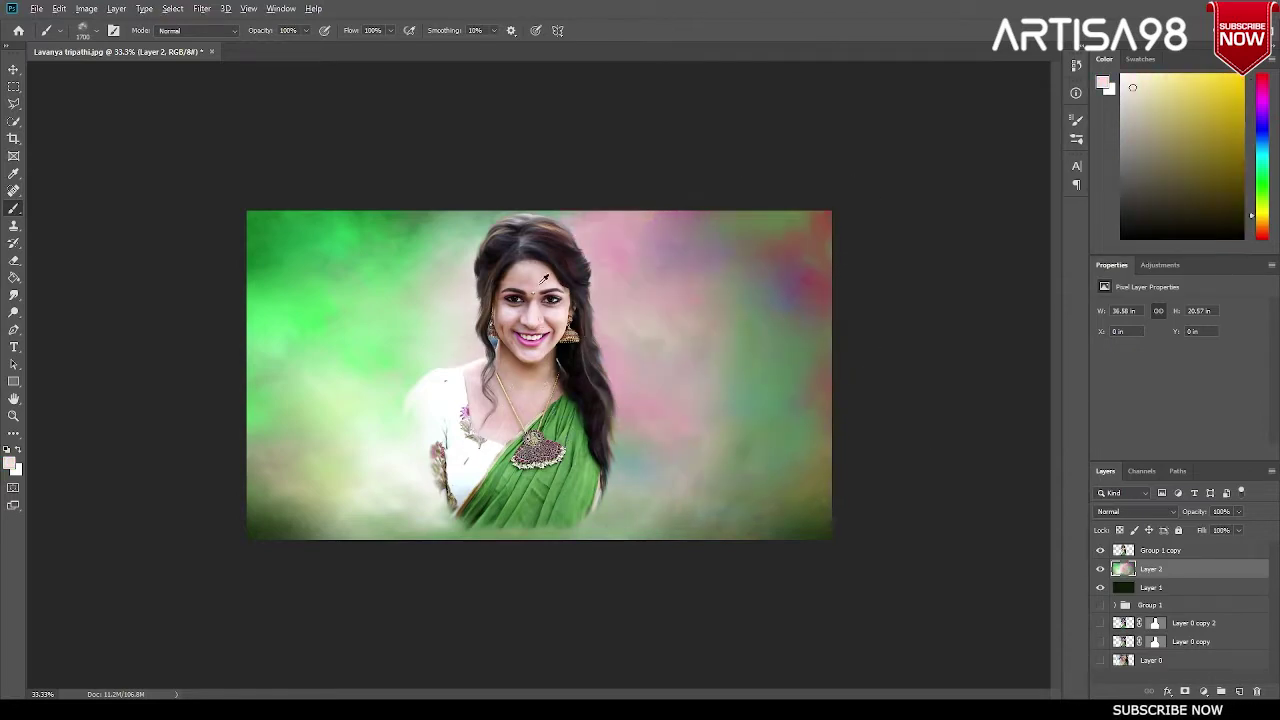
pyautogui.keyDown('alt'); pyautogui.click(560, 260); pyautogui.keyUp('alt')
pyautogui.moveTo(760, 260); pyautogui.dragTo(775, 470)
# Step: Repaint the right side green and turn the upper-right background pink-beige
pyautogui.keyDown('alt'); pyautogui.click(770, 475); pyautogui.keyUp('alt')
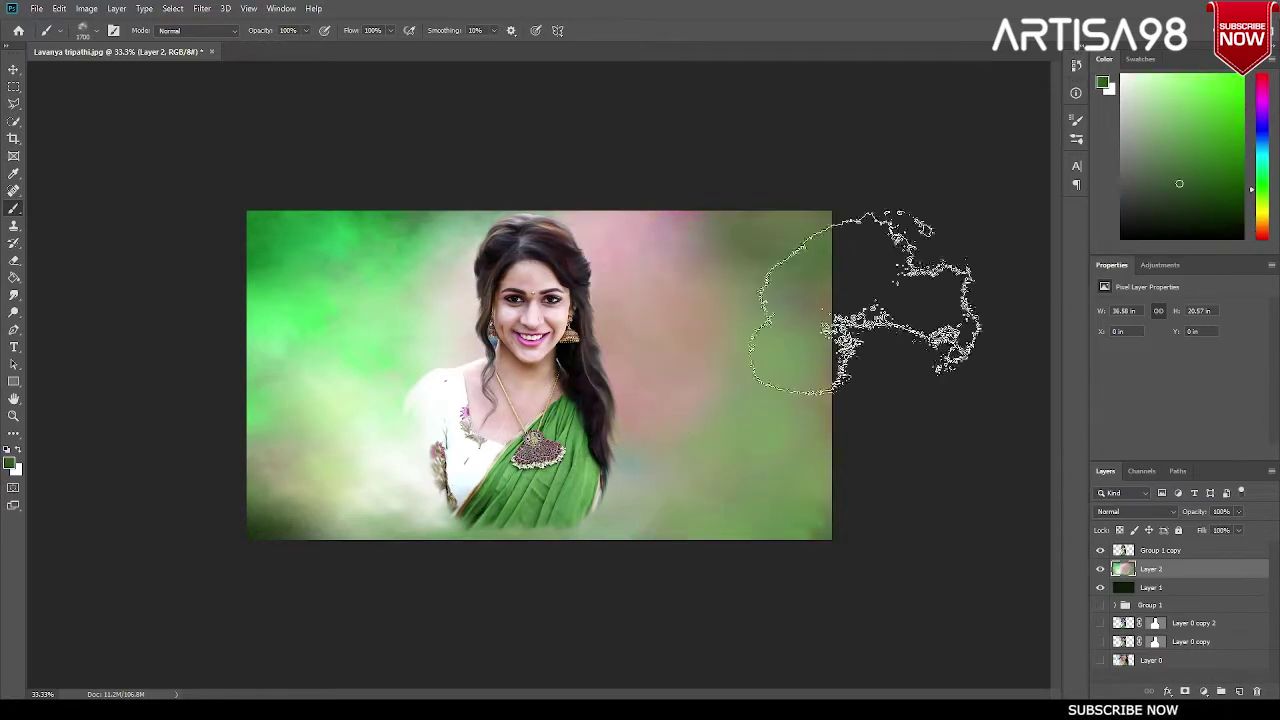
pyautogui.moveTo(942, 307); pyautogui.dragTo(597, 414)
pyautogui.keyDown('alt'); pyautogui.click(650, 290); pyautogui.keyUp('alt')
pyautogui.moveTo(670, 320); pyautogui.dragTo(650, 320)
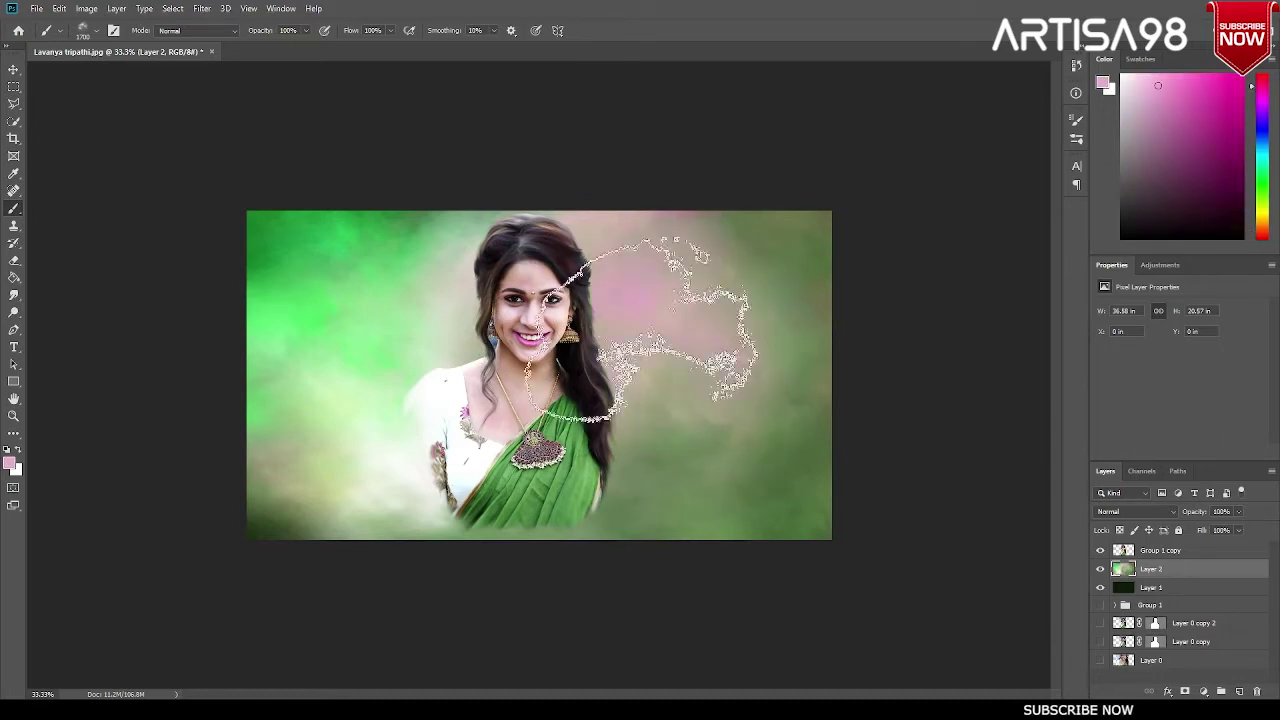
pyautogui.moveTo(680, 260); pyautogui.dragTo(745, 385)
# Step: Add whitish cloud texture lower right, misty green on the left, and whiten the upper right
pyautogui.keyDown('alt'); pyautogui.click(495, 435); pyautogui.keyUp('alt')
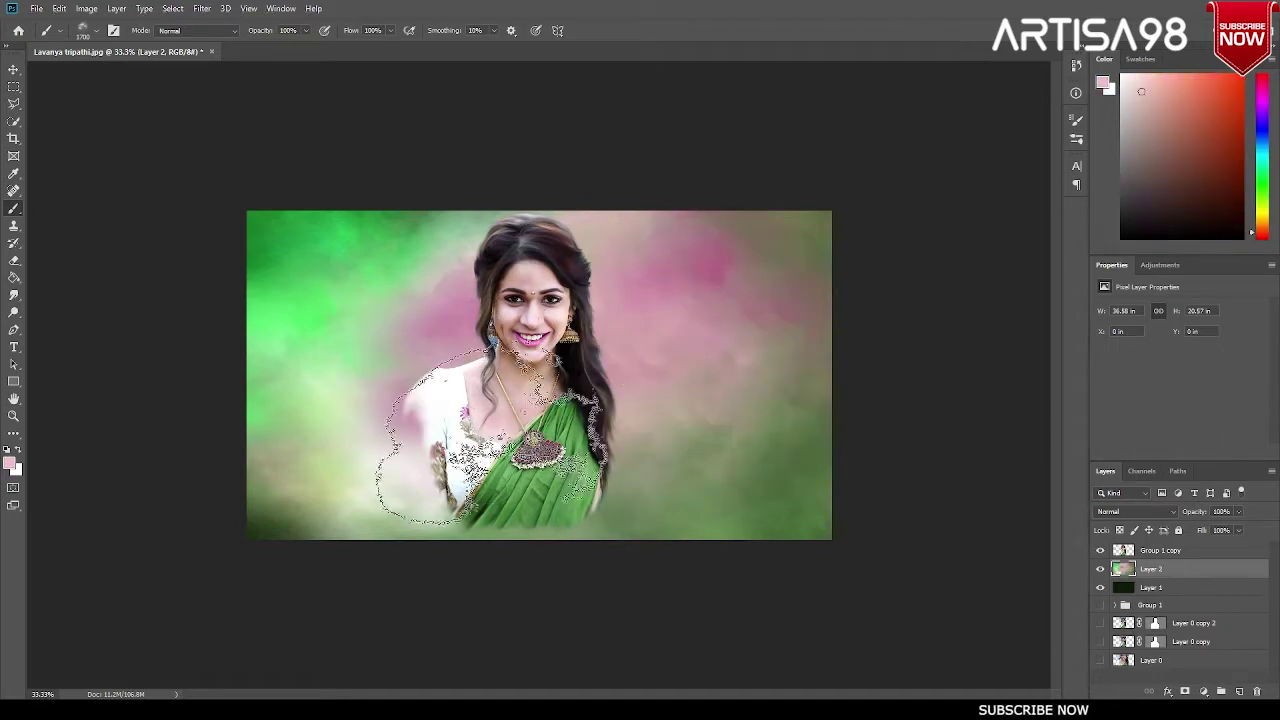
pyautogui.moveTo(760, 500); pyautogui.dragTo(600, 450)
pyautogui.keyDown('alt'); pyautogui.click(452, 433); pyautogui.keyUp('alt')
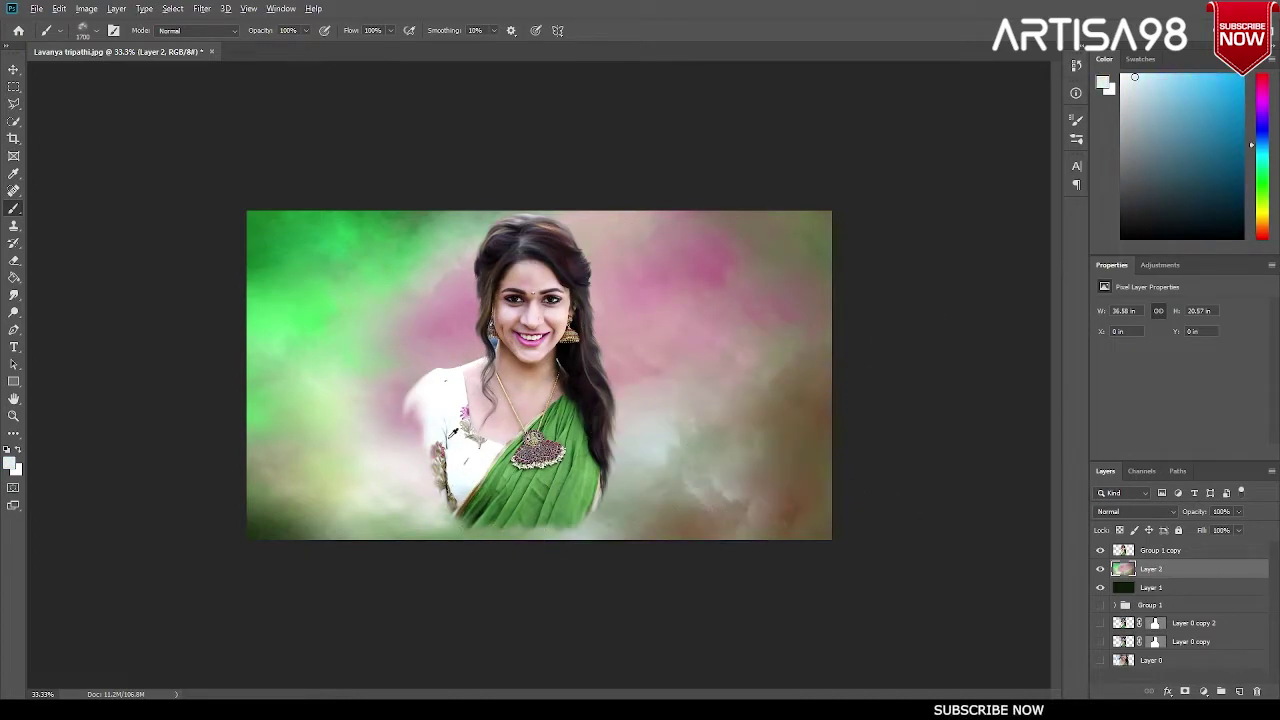
pyautogui.keyDown('alt'); pyautogui.click(480, 499); pyautogui.keyUp('alt')
pyautogui.moveTo(480, 499); pyautogui.dragTo(330, 300)
pyautogui.keyDown('alt'); pyautogui.click(440, 420); pyautogui.keyUp('alt')
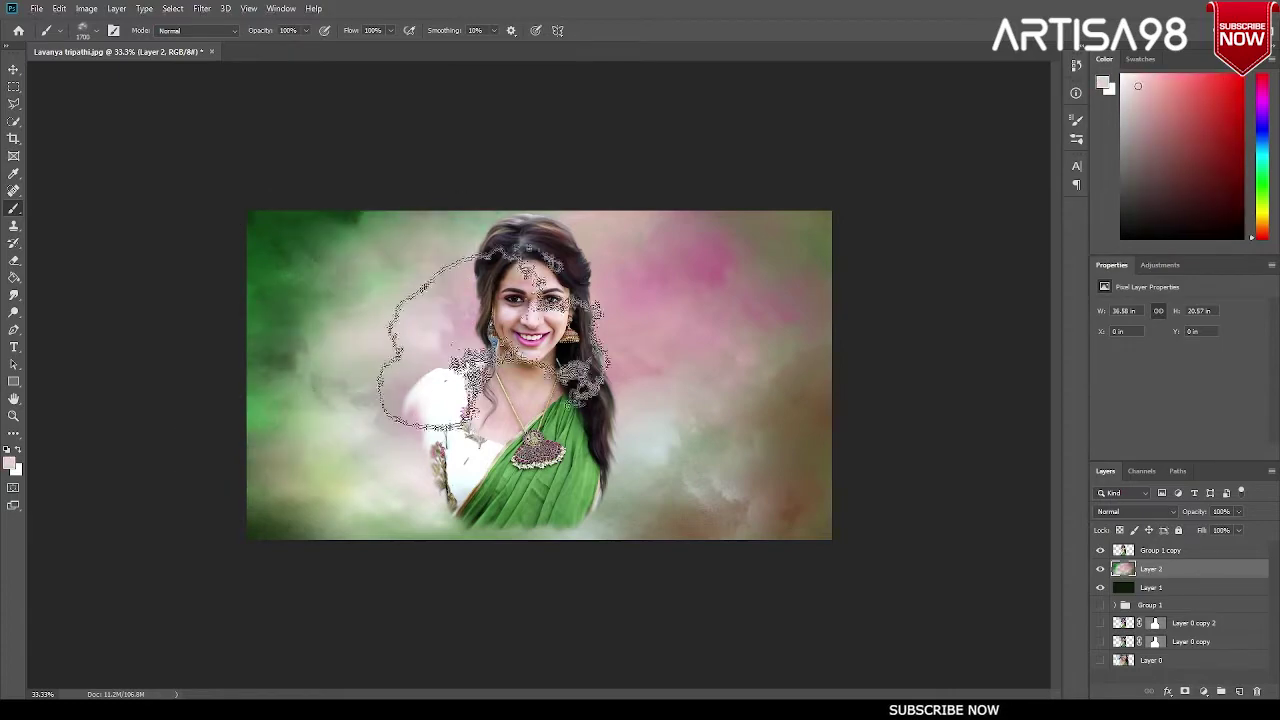
pyautogui.keyDown('alt'); pyautogui.click(457, 400); pyautogui.keyUp('alt')
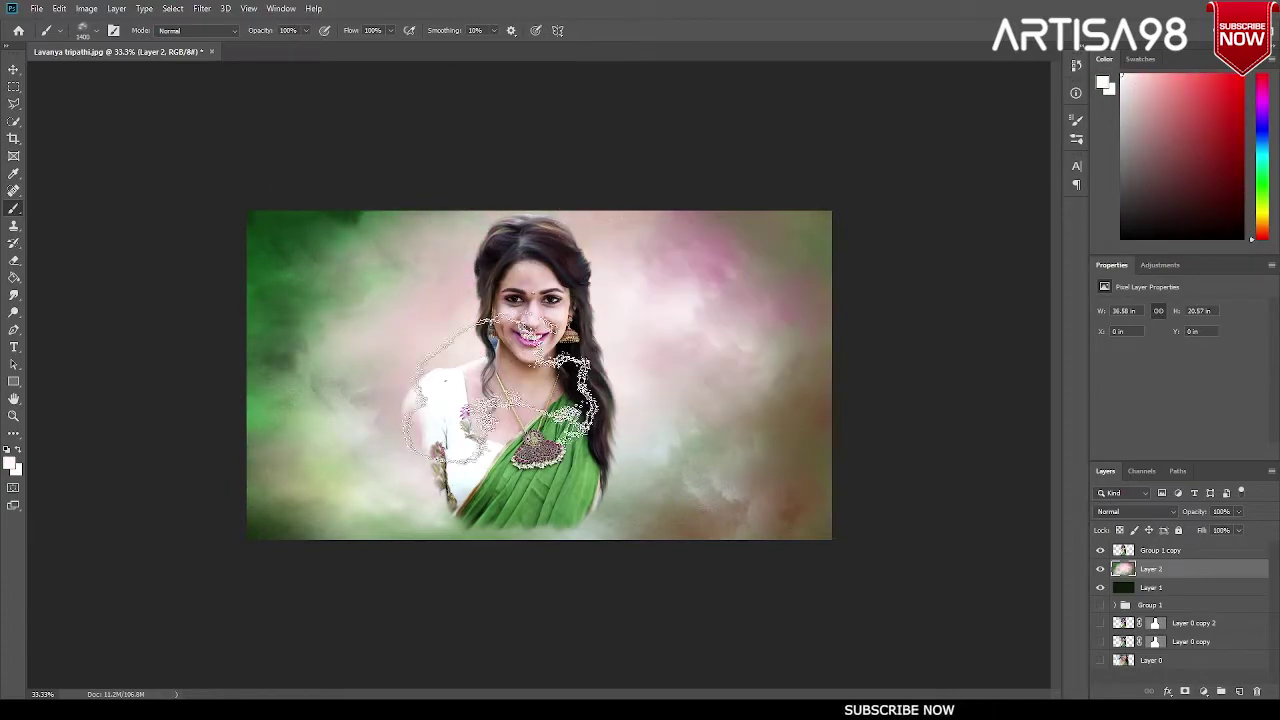
pyautogui.moveTo(700, 300); pyautogui.dragTo(592, 425)
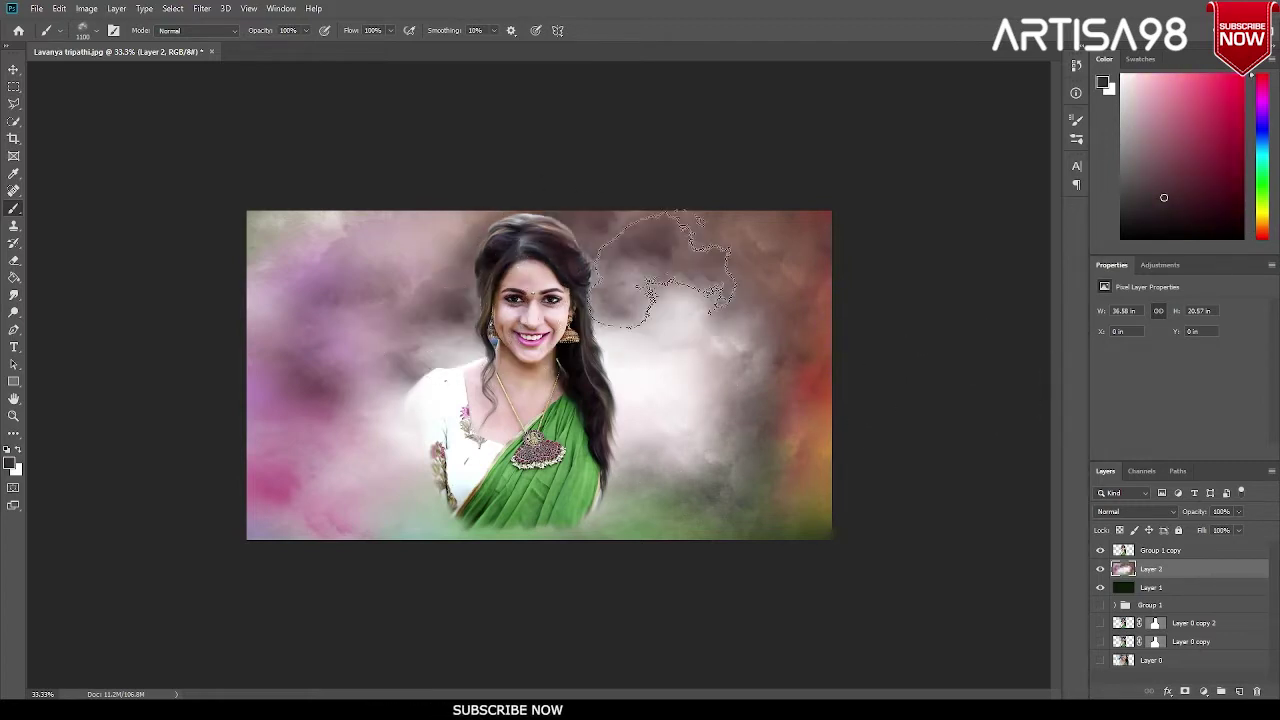
# Step: Switch to the Move tool and sample a pale mint green from the canvas
pyautogui.click(13, 69)
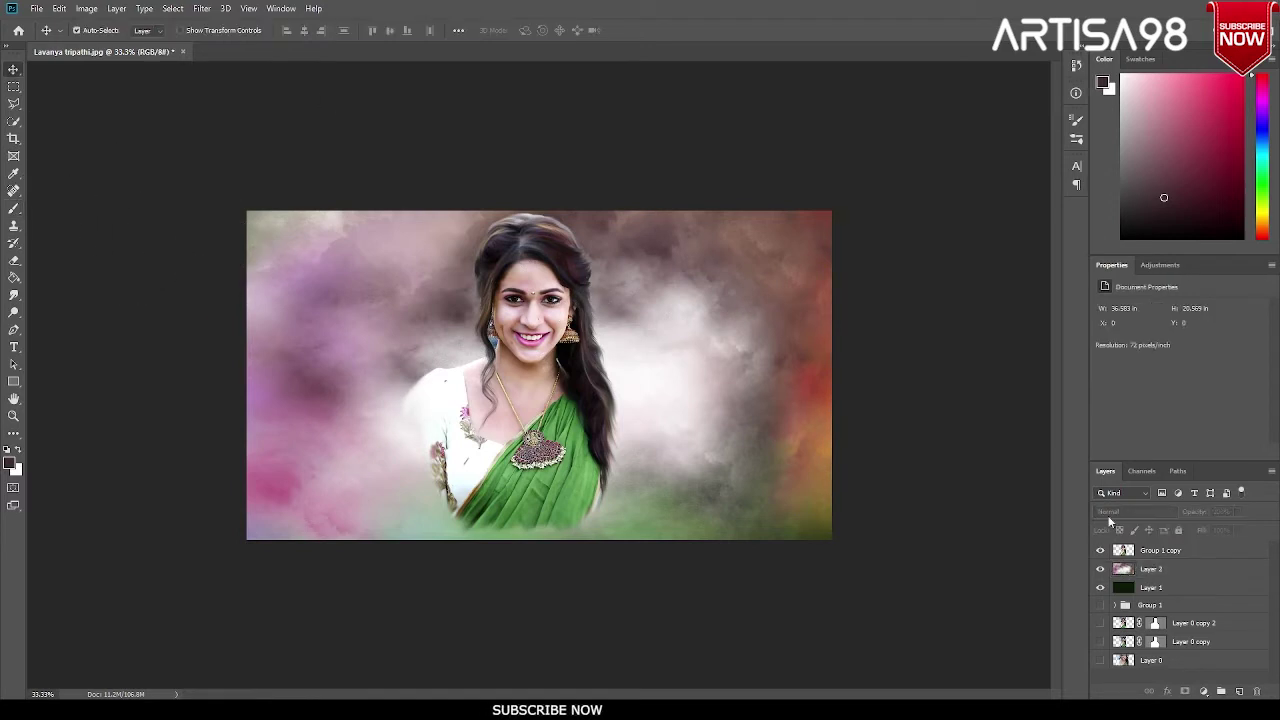
pyautogui.keyDown('alt'); pyautogui.click(455, 538); pyautogui.keyUp('alt')
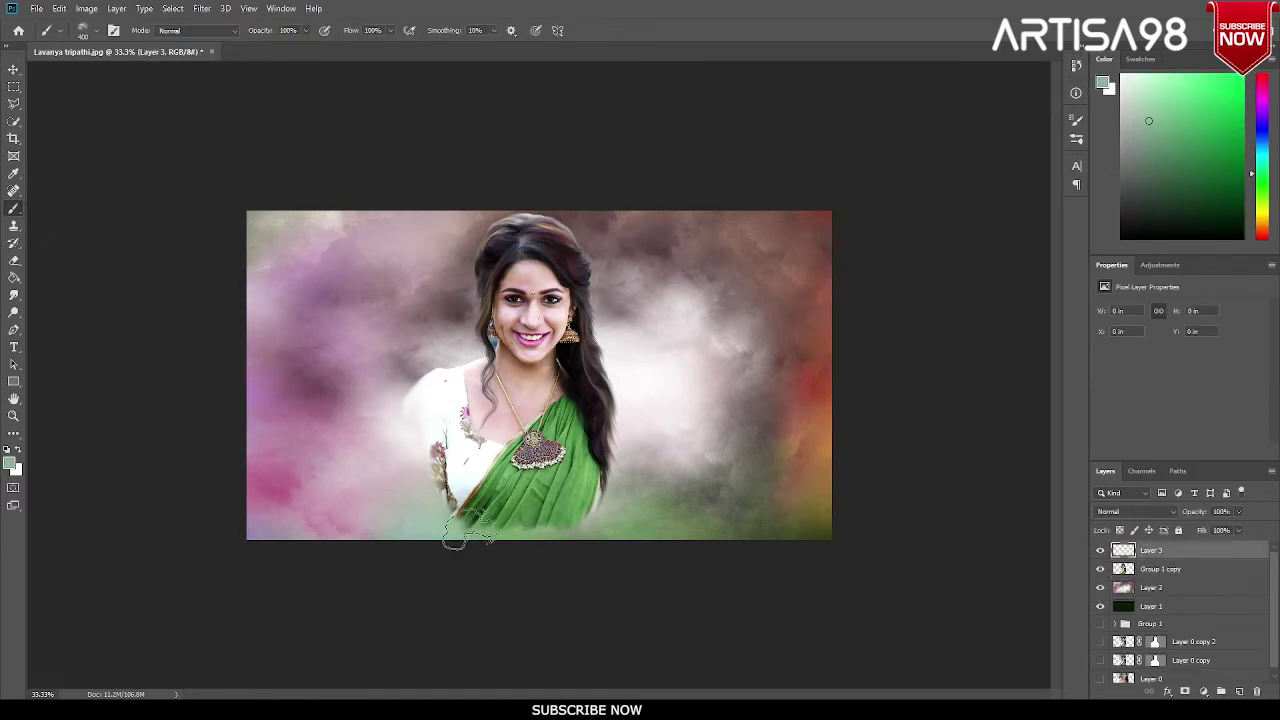